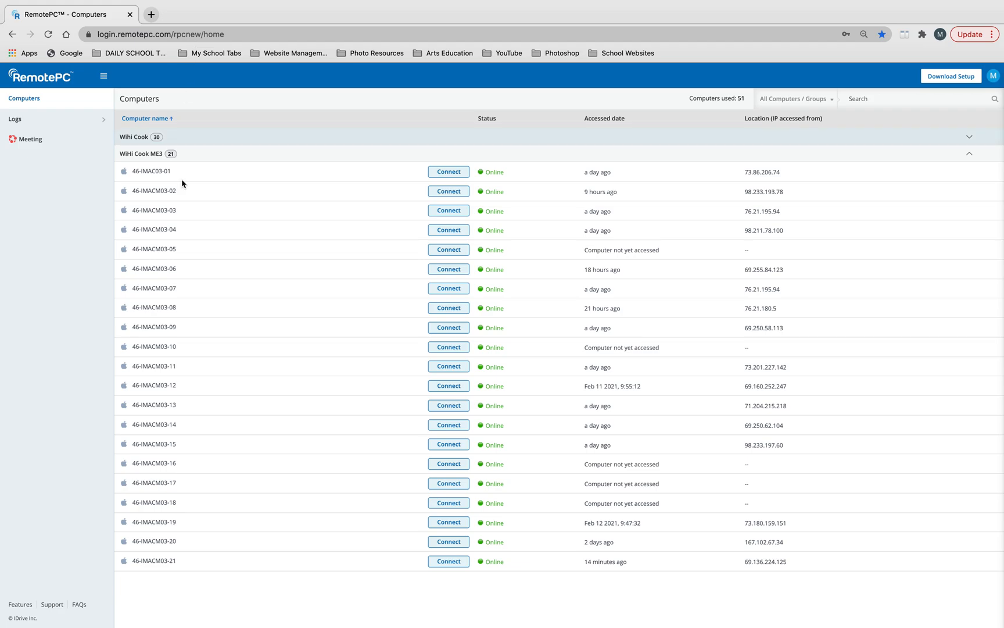
Step: Start a browser-based remote session with computer 46-IMACM03-21 and wake its screen to reach the login prompt
mouse_move(492, 575)
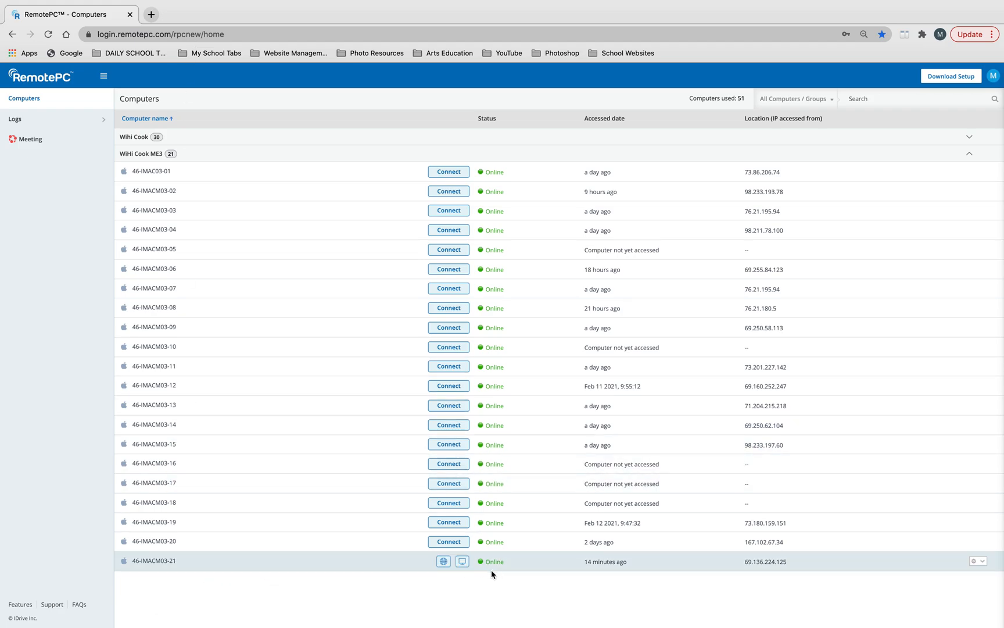
left_click(444, 561)
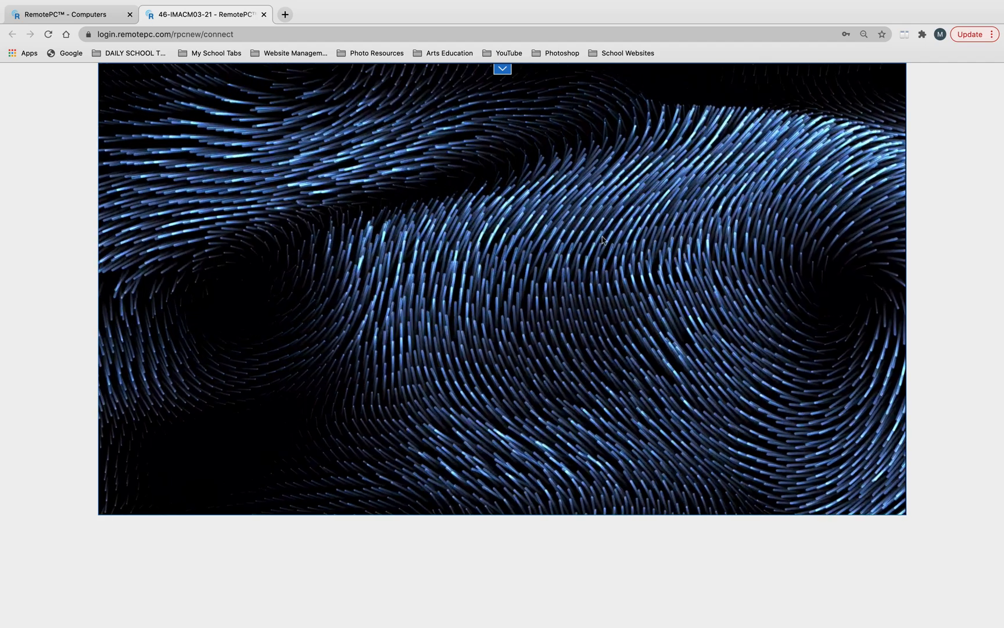
left_click(601, 236)
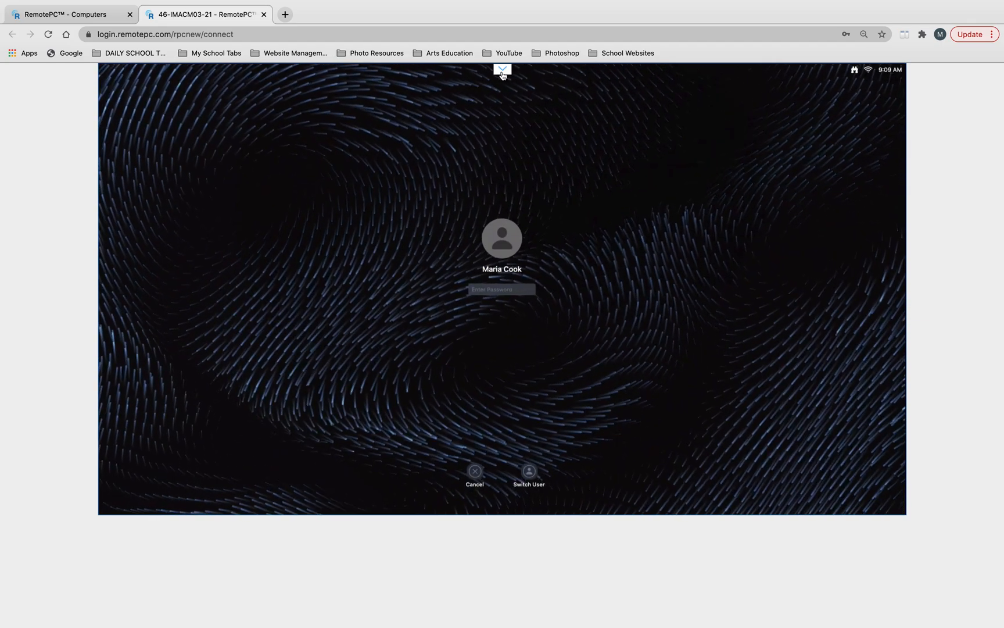
Step: Expand the remote session's controls and log in to the remote Mac with the account password
left_click(502, 72)
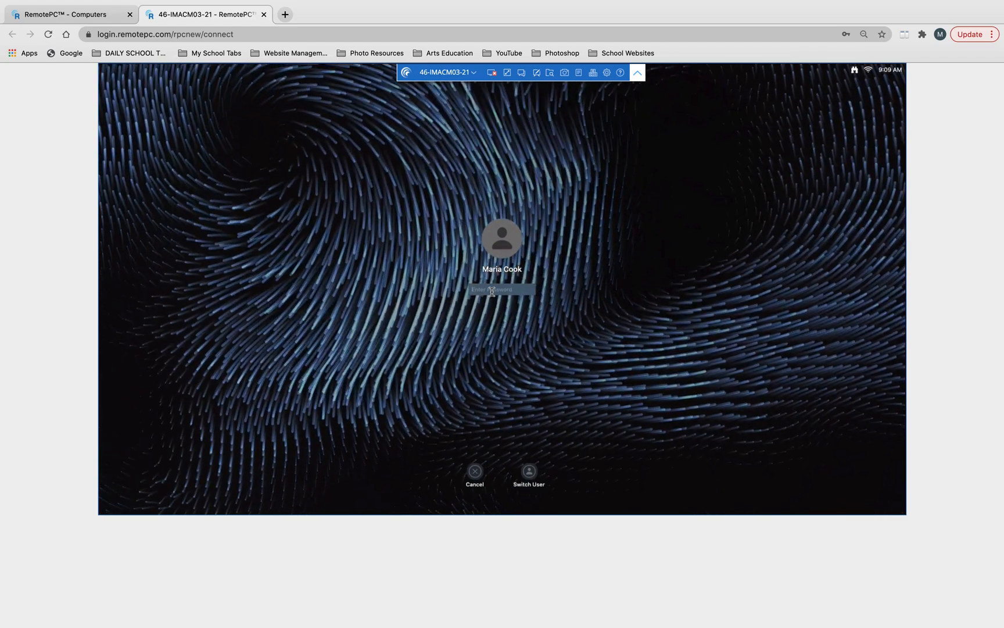
type("******")
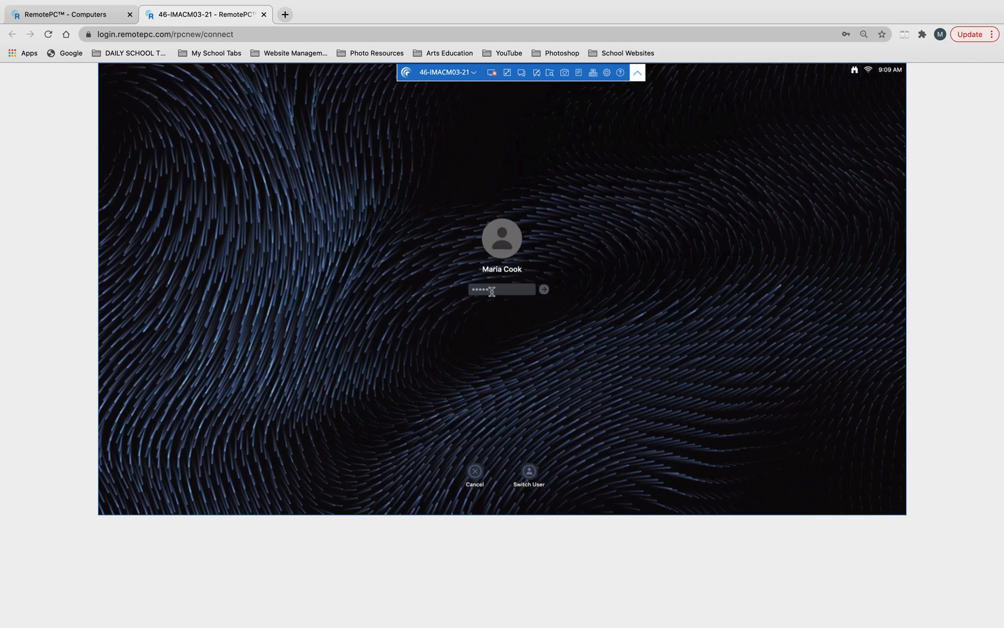
type("****")
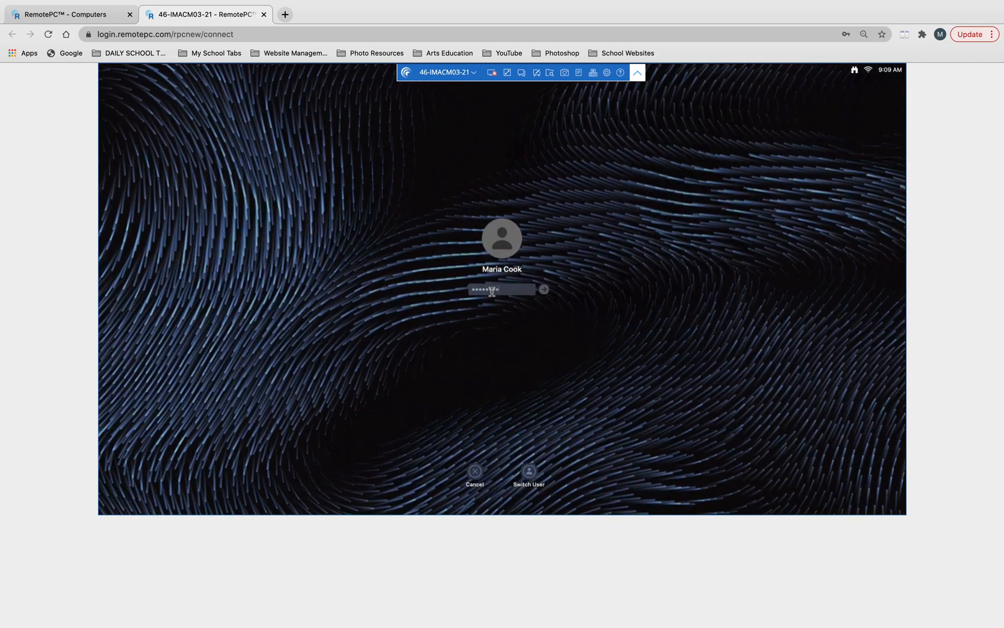
left_click(544, 290)
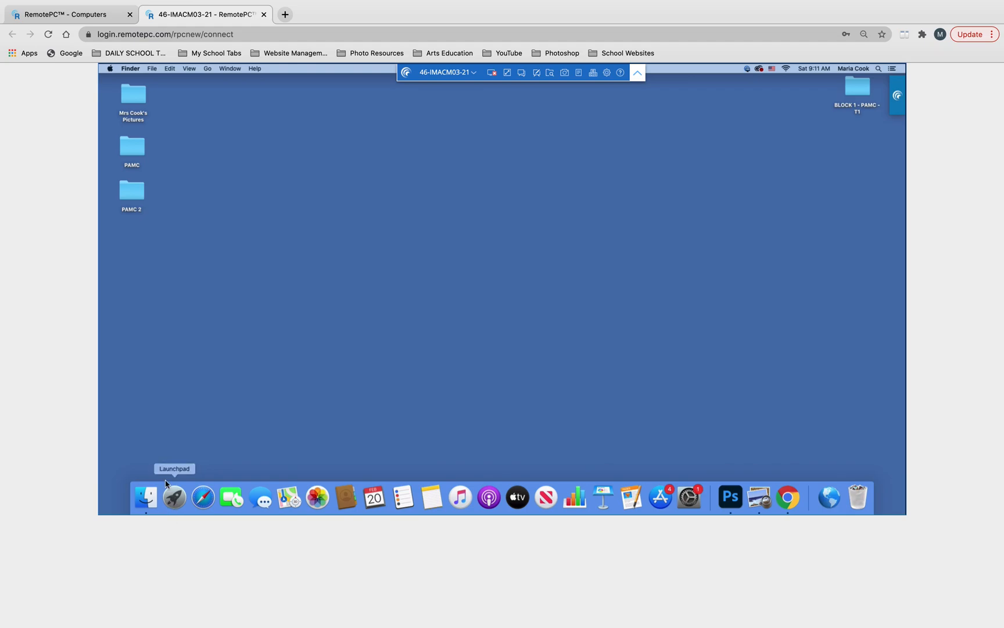
Step: Launch Adobe Photoshop 2020 on the remote Mac from Launchpad
left_click(175, 499)
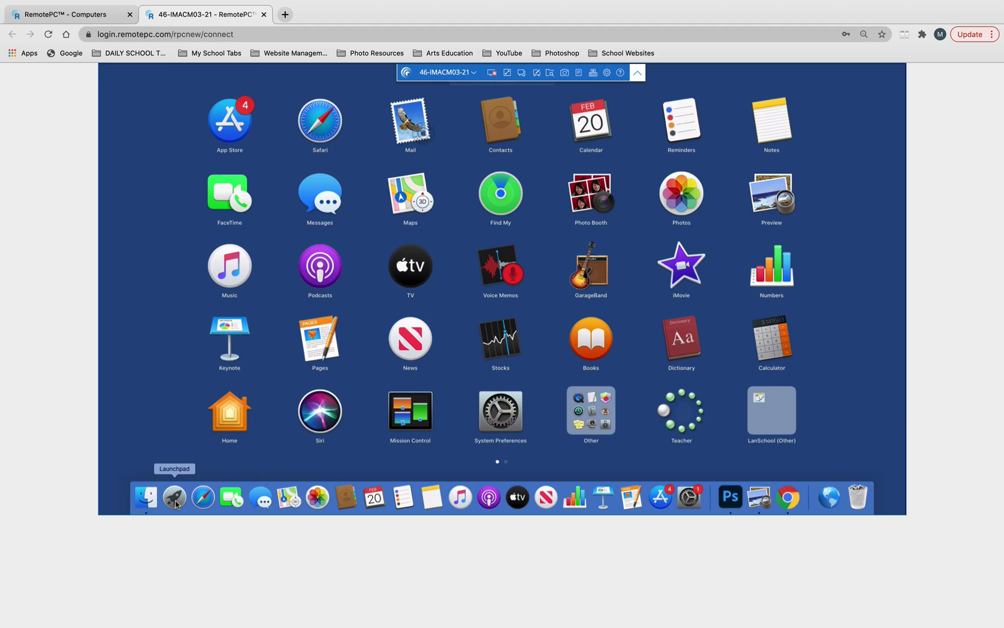
left_click(508, 462)
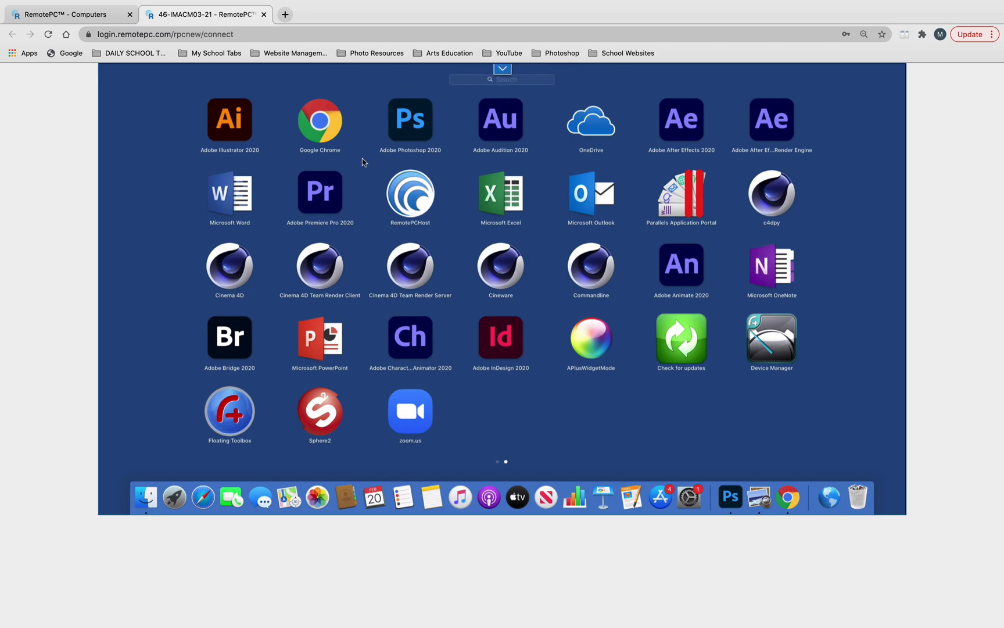
left_click(415, 127)
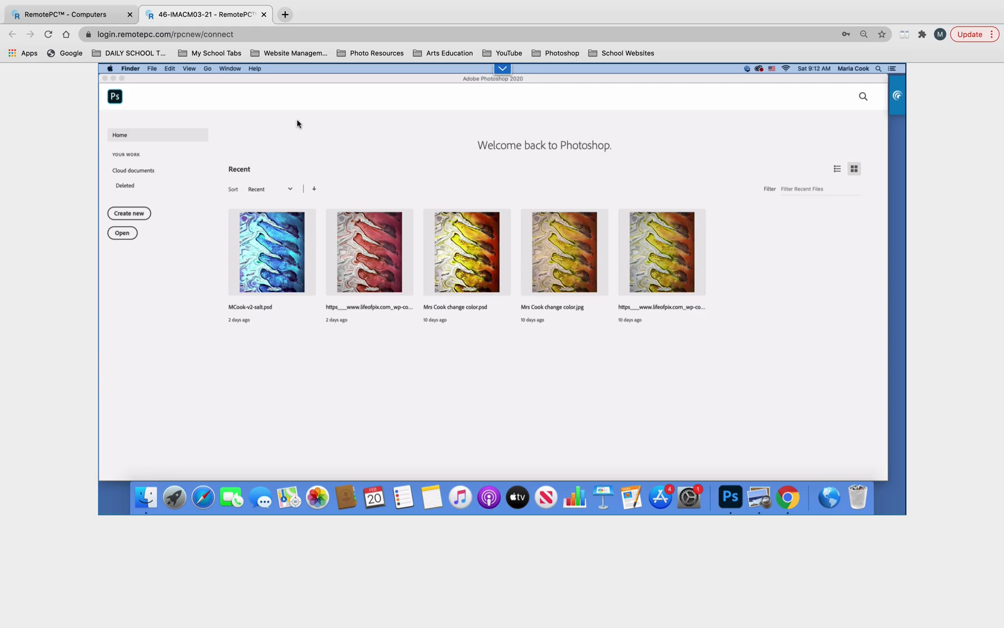
left_click(110, 69)
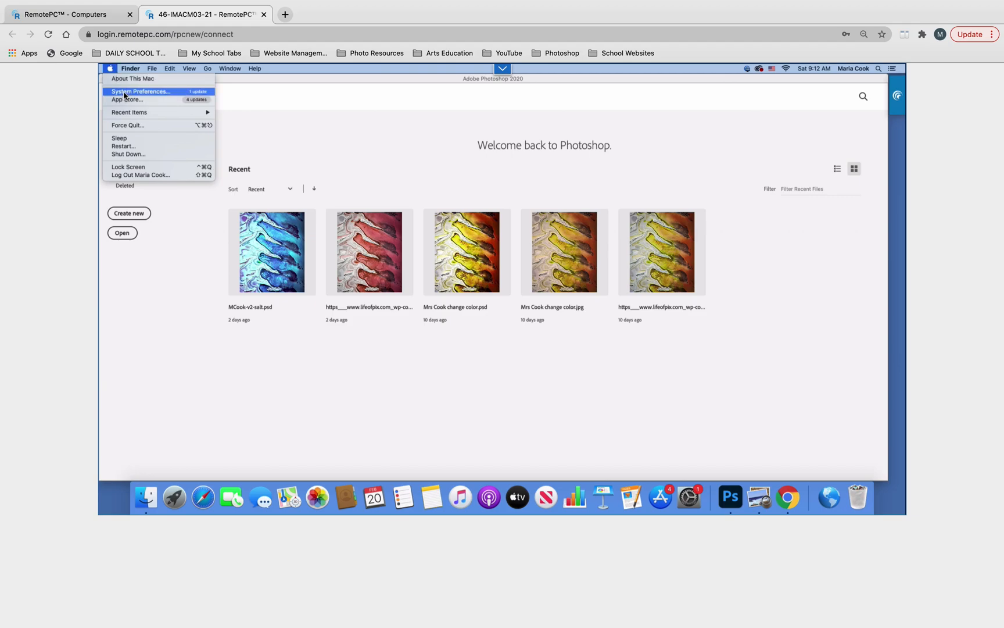
left_click(125, 93)
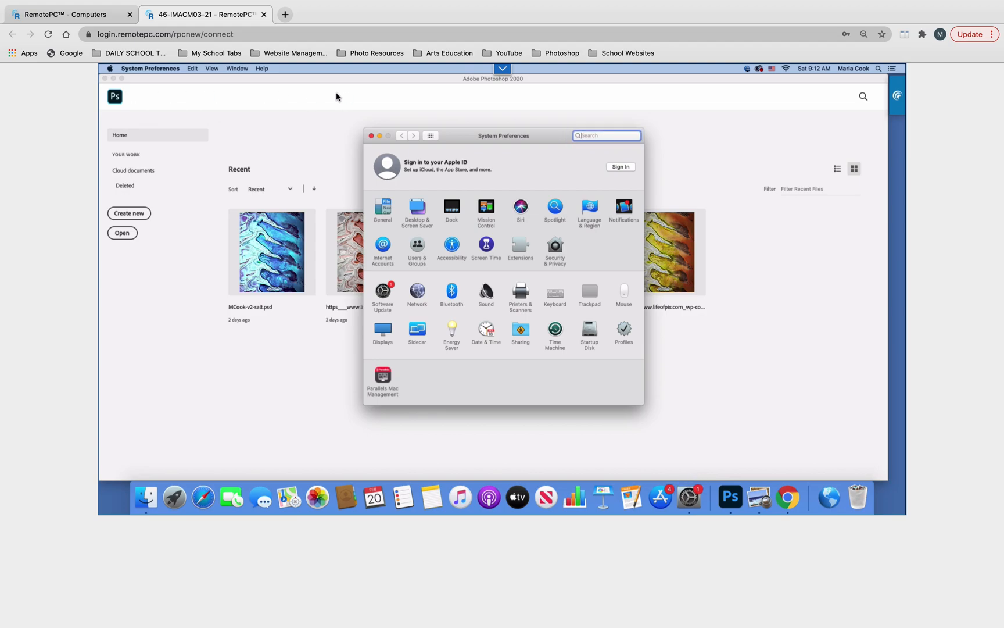
left_click(371, 136)
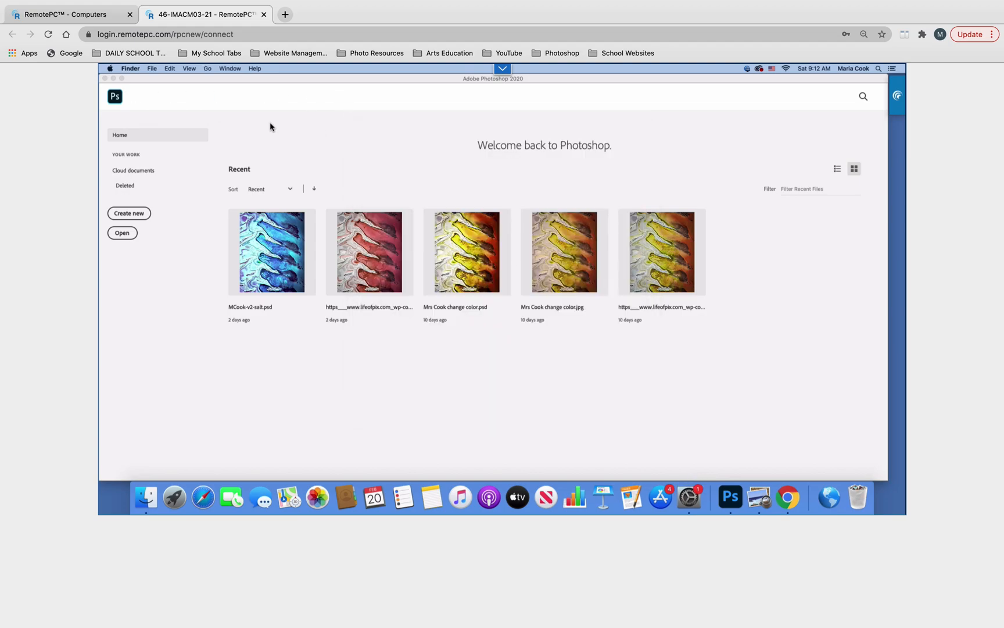
Step: Make Photoshop the active application and open its Interface preferences
left_click(166, 86)
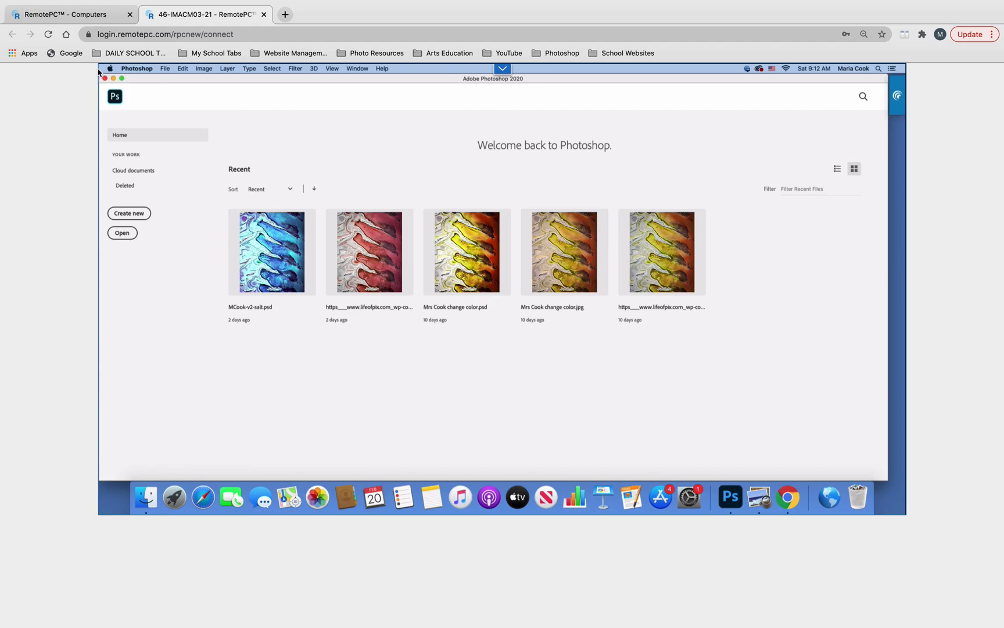
left_click(138, 69)
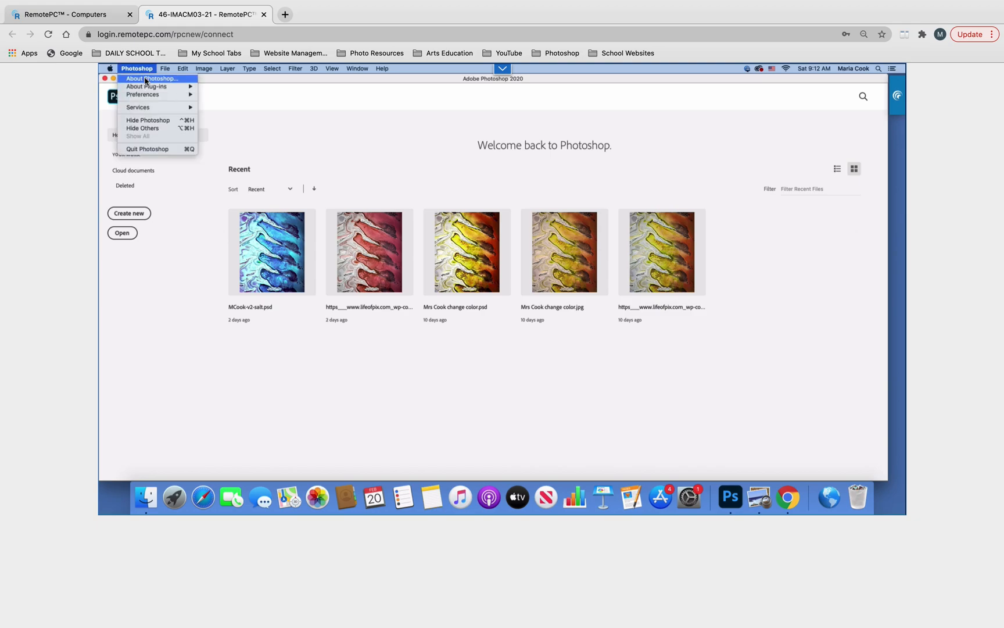
mouse_move(146, 96)
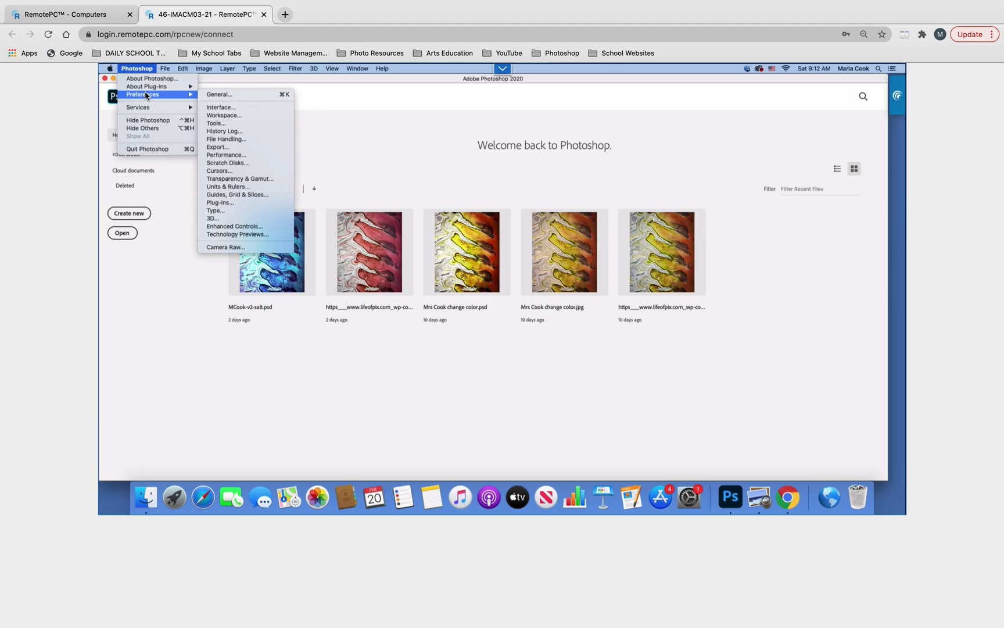
left_click(218, 109)
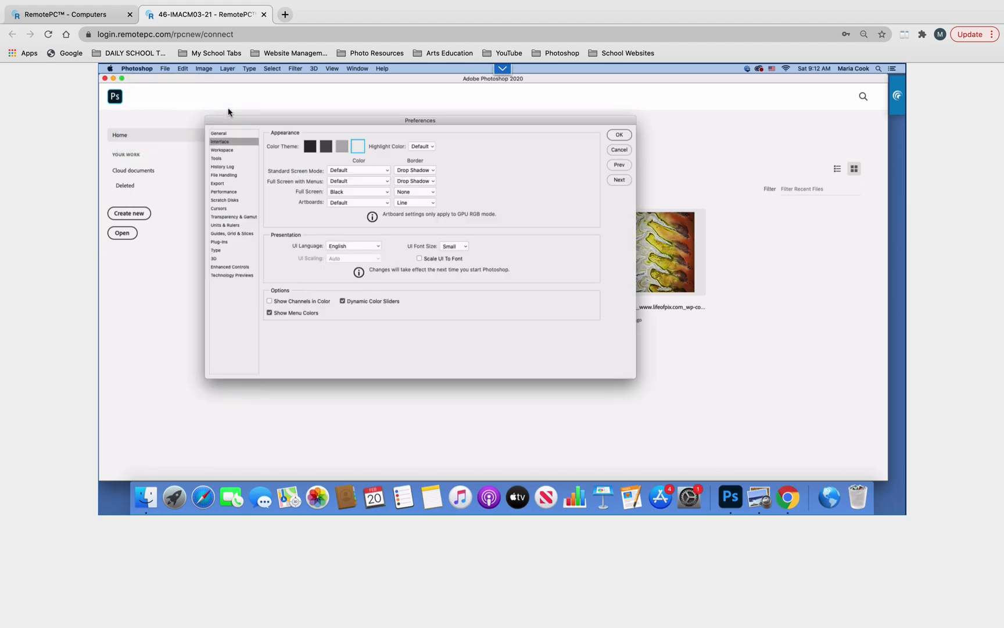
Step: Try out the darker color themes for the Photoshop interface and apply the lightest one
left_click(309, 148)
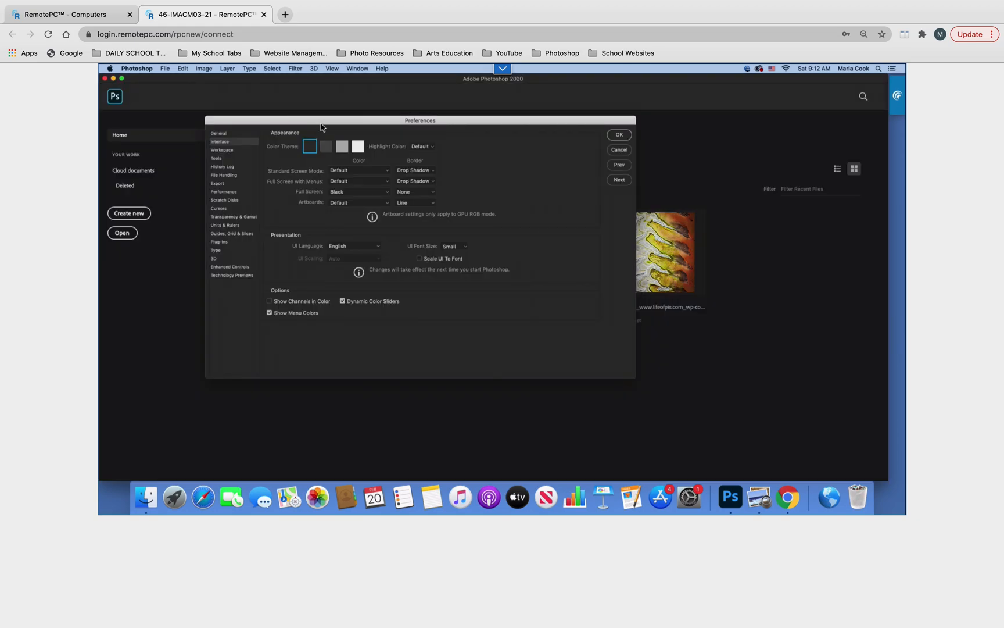
left_click_drag(321, 127, 375, 138)
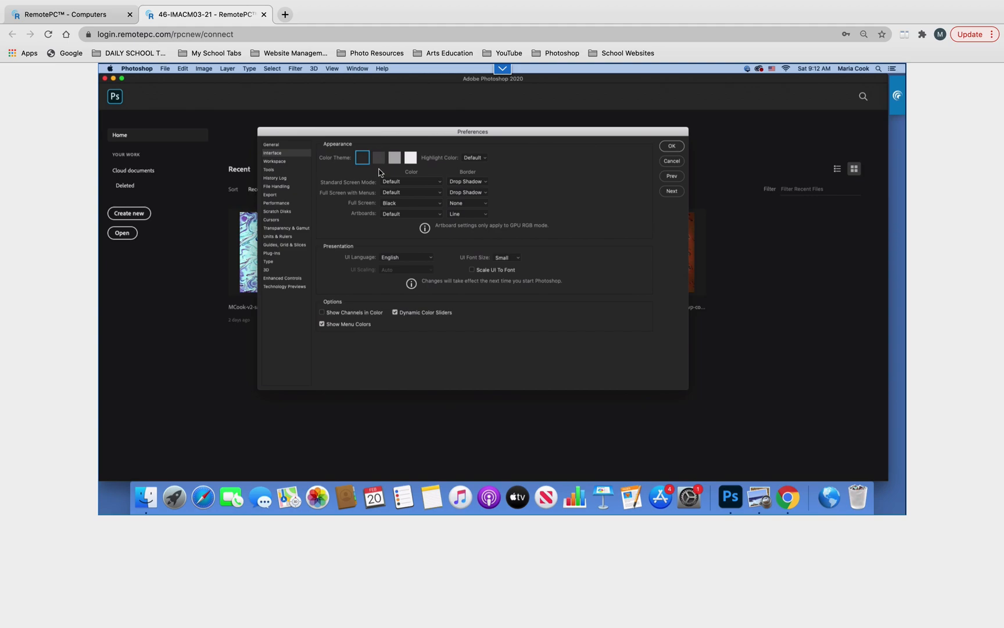
left_click(378, 159)
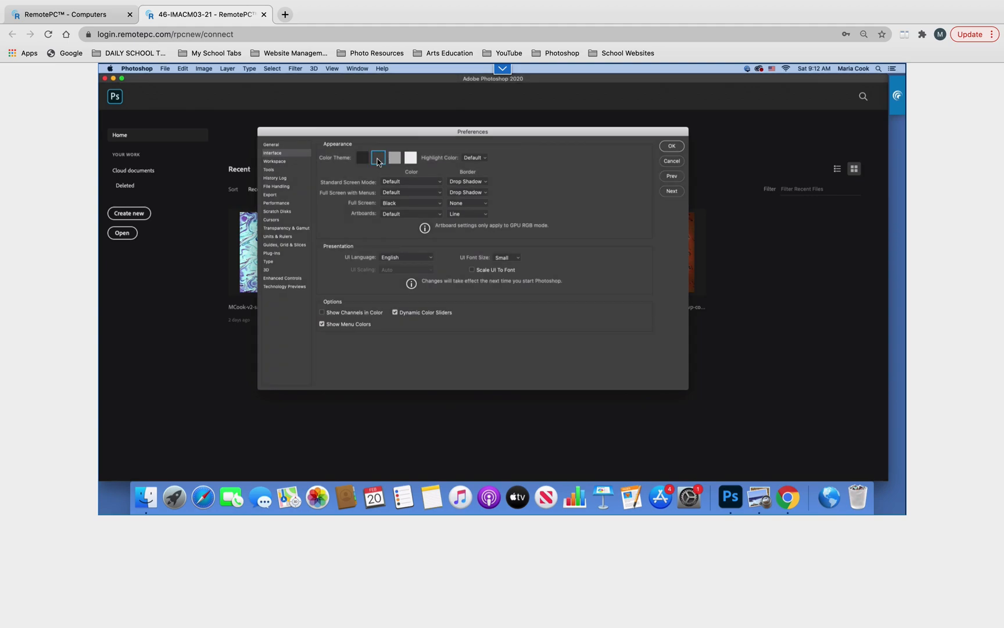
left_click(393, 158)
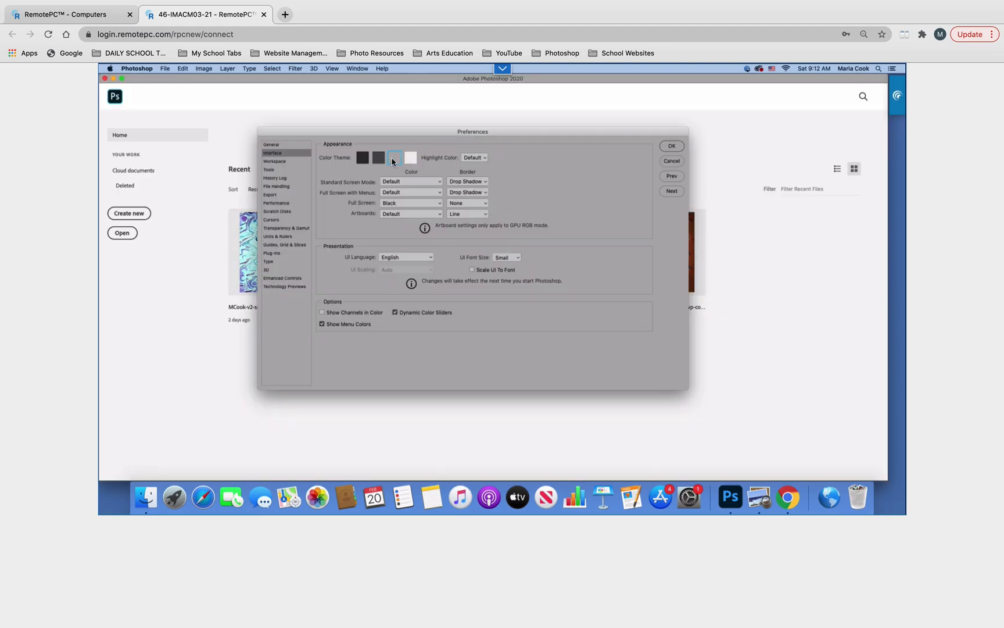
left_click(411, 159)
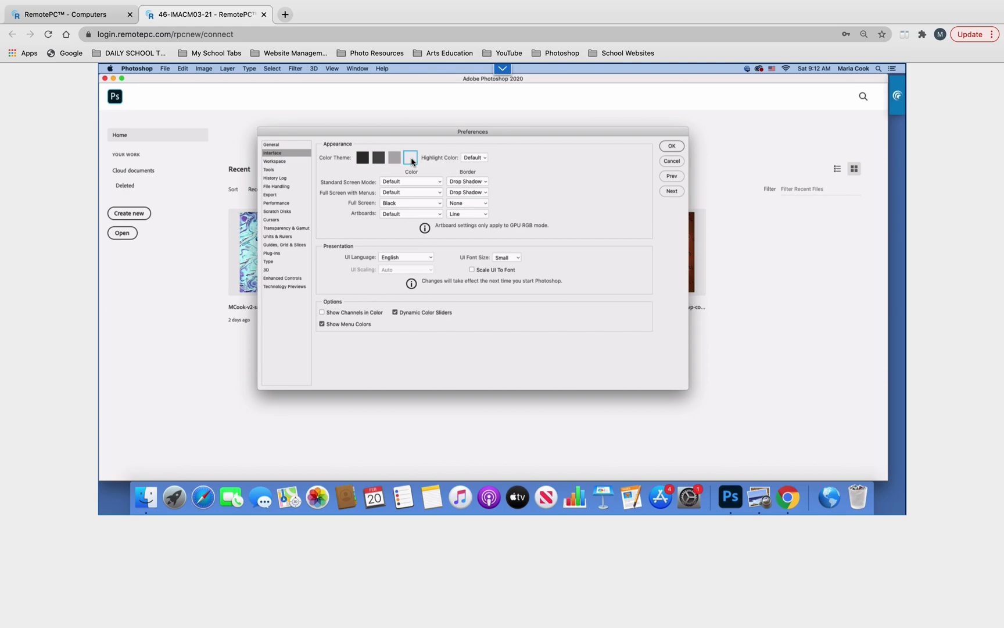
left_click(394, 159)
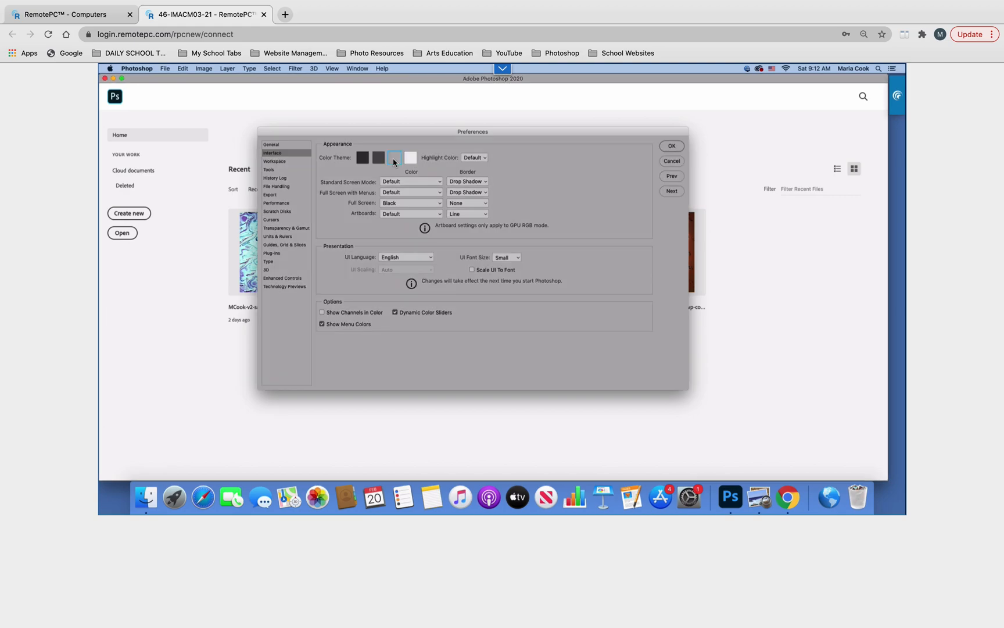
left_click(410, 158)
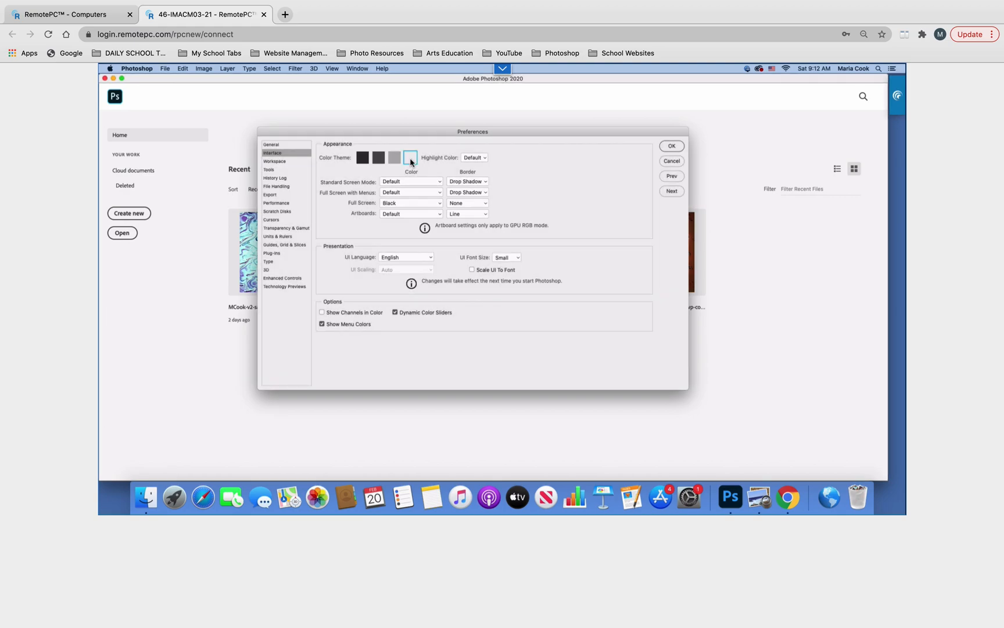
left_click(672, 147)
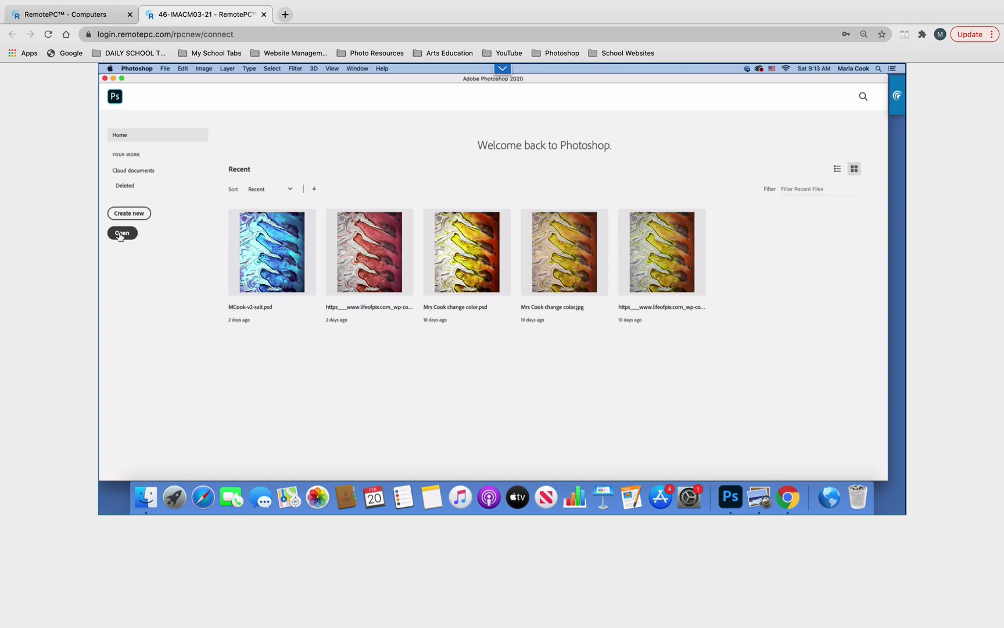
Step: Open the Cosmic-Pink-Salts.jpg image, not its copy, from the Photos folder inside PAMC on the Desktop
left_click(165, 70)
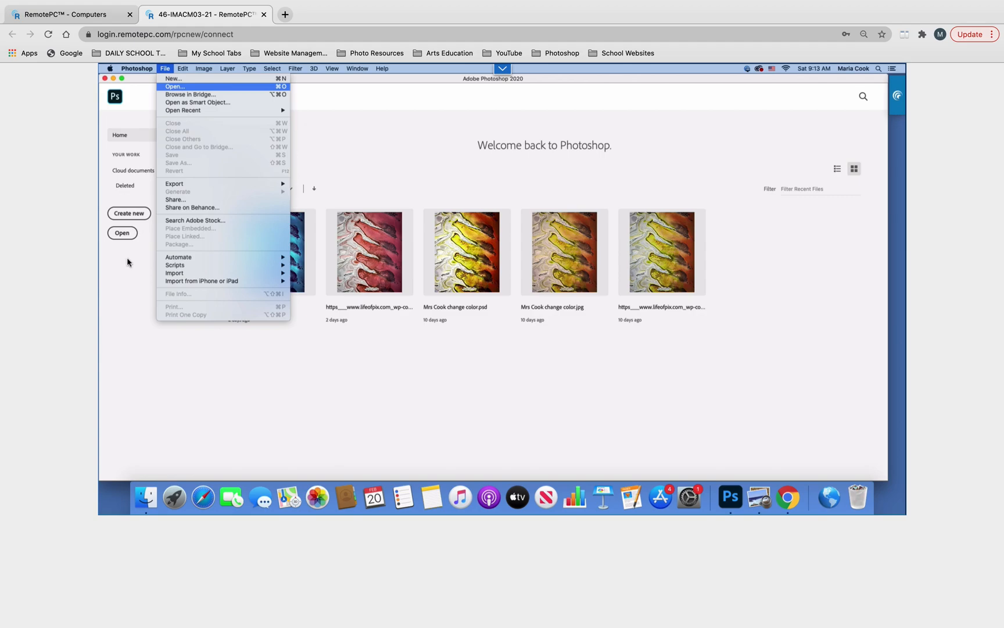
left_click(122, 234)
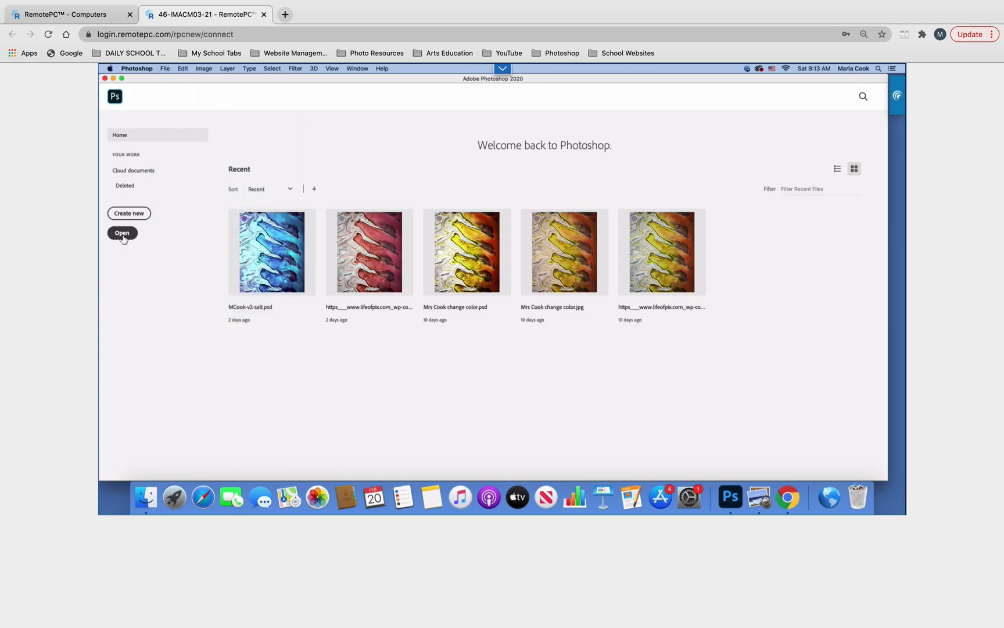
left_click(122, 233)
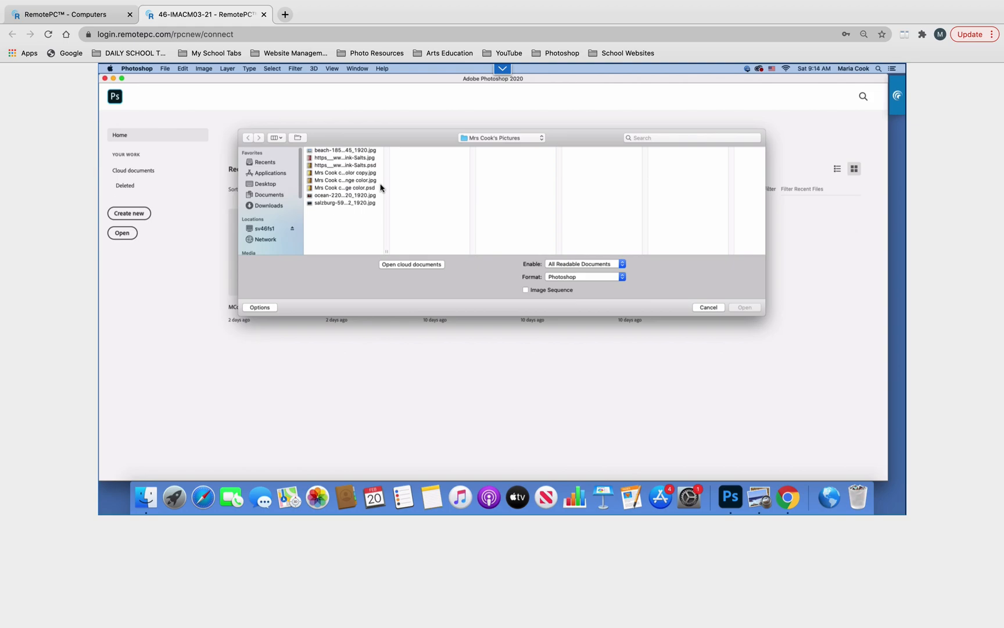
left_click(263, 185)
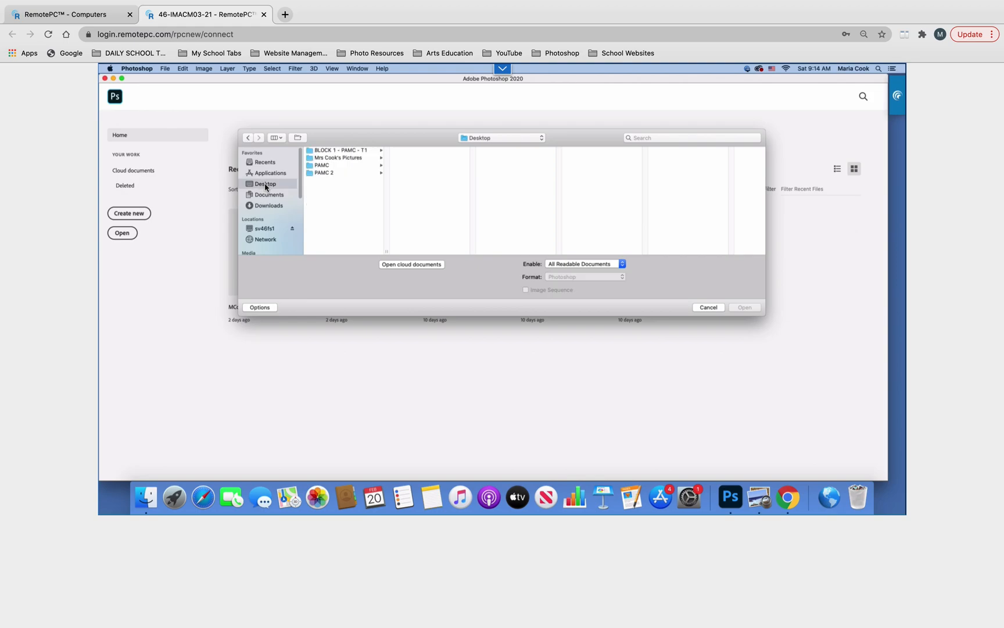
left_click(325, 167)
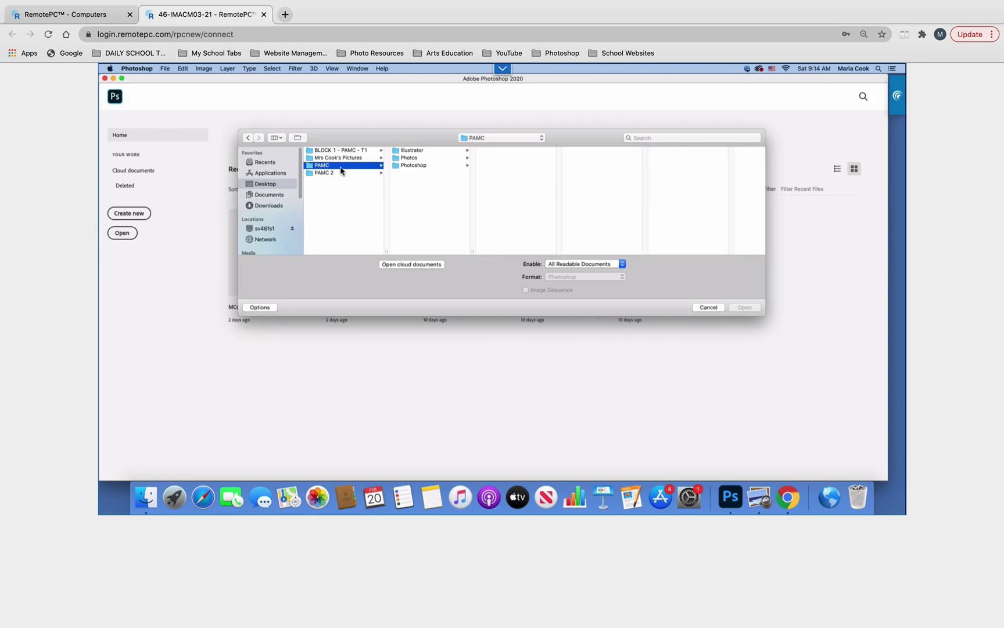
left_click(412, 160)
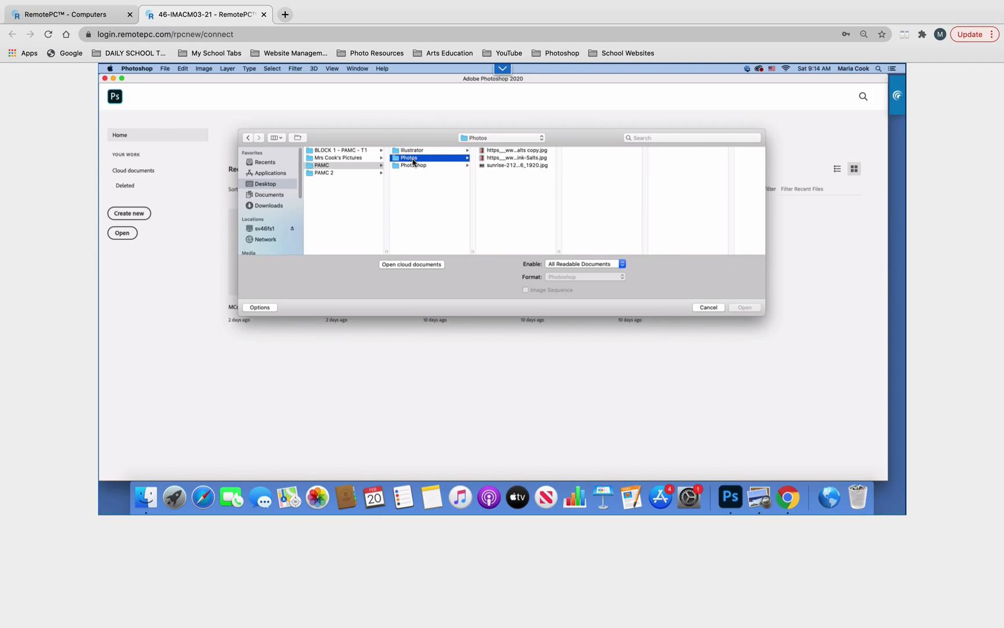
left_click(515, 159)
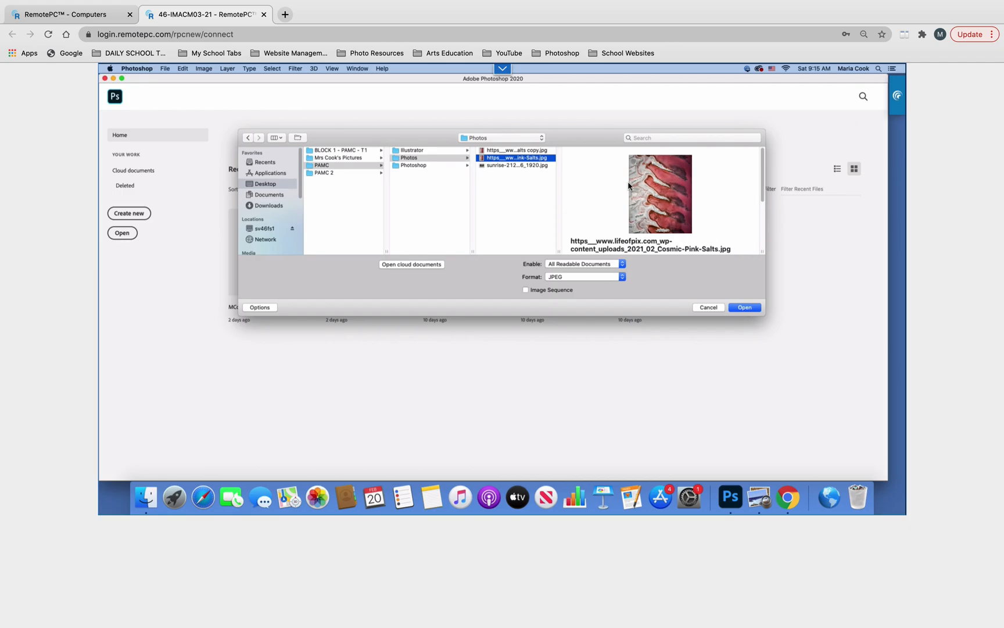
left_click(745, 308)
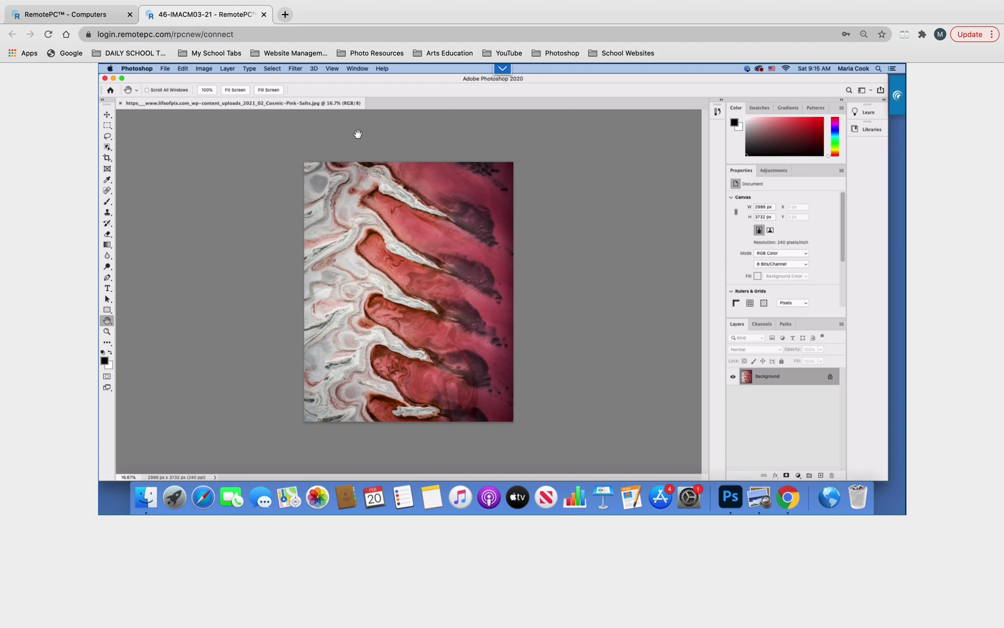
Step: Reset the Essentials workspace to its default layout and collapse the Learn and Libraries panels to icons
left_click(358, 68)
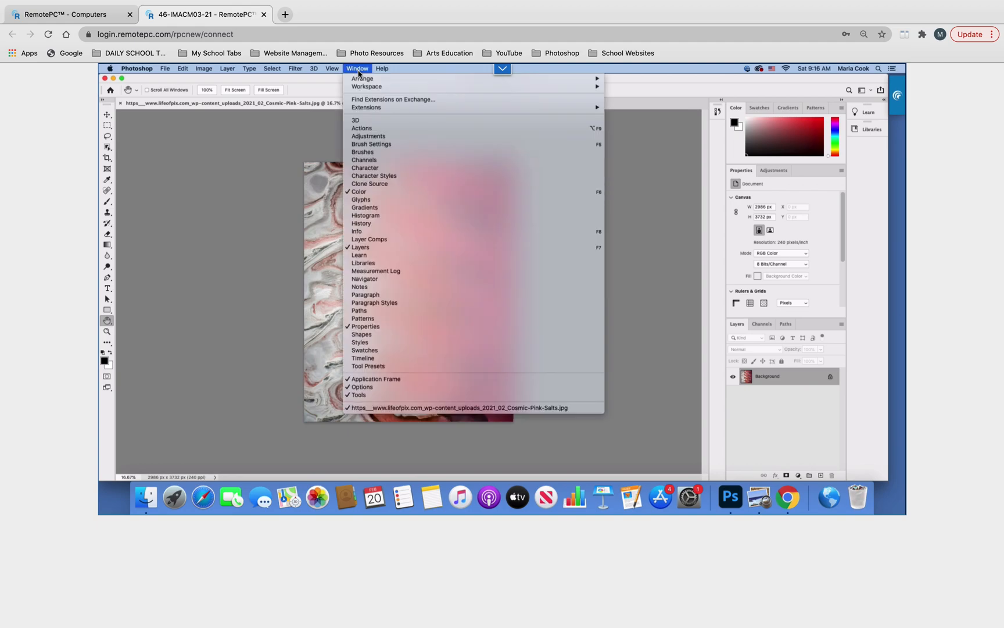
mouse_move(363, 90)
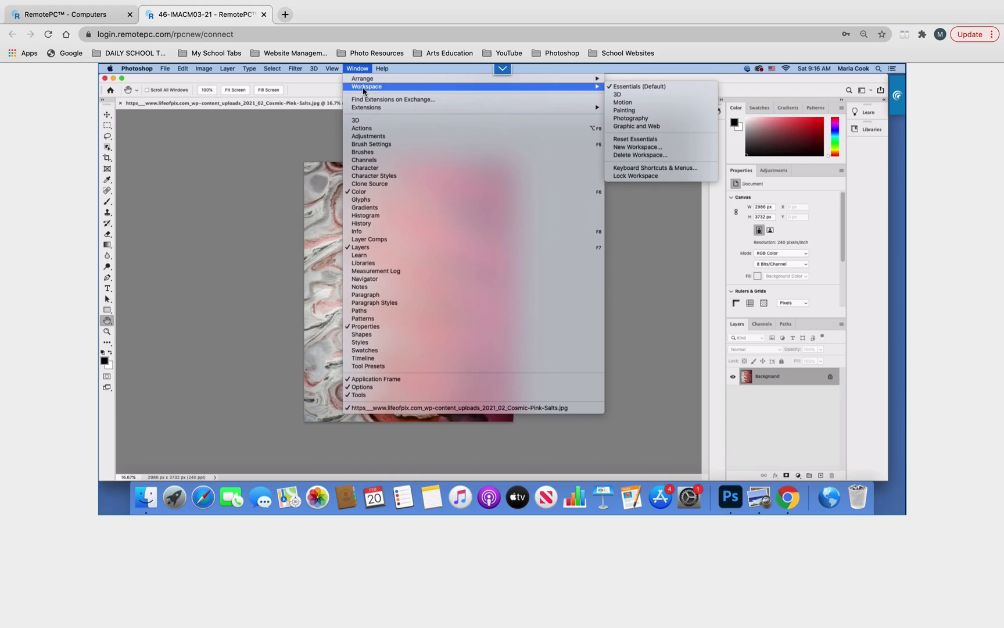
left_click(644, 140)
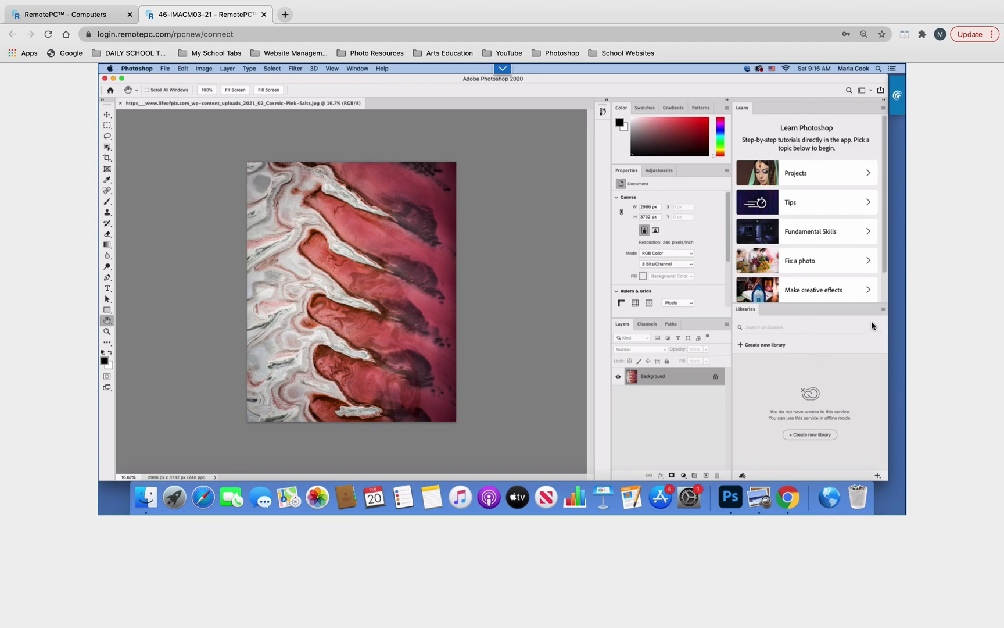
left_click(883, 101)
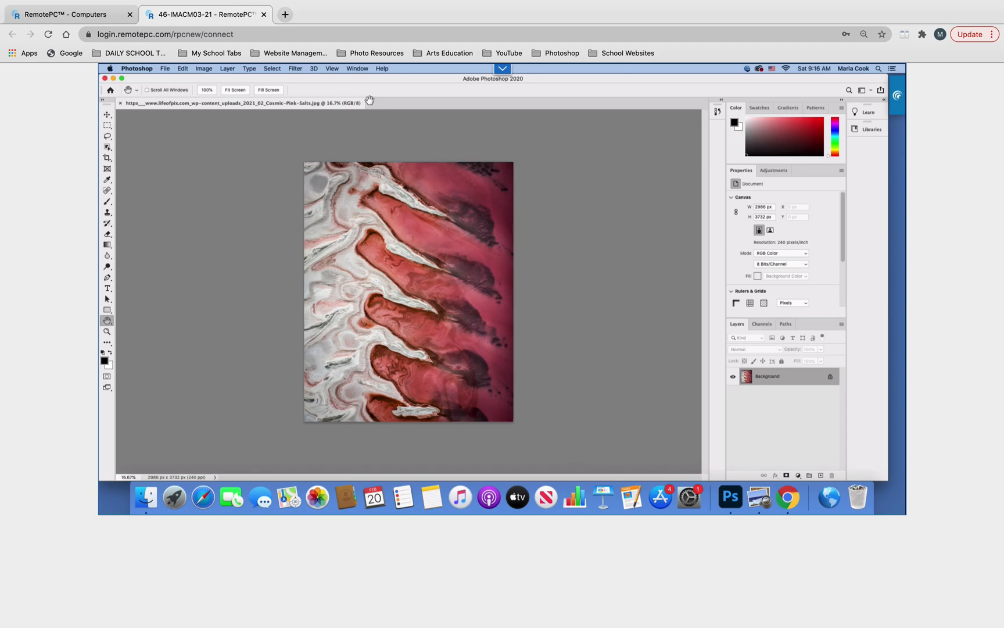
Step: Zoom in one level on the Cosmic-Pink-Salts image and zoom back out
left_click(332, 69)
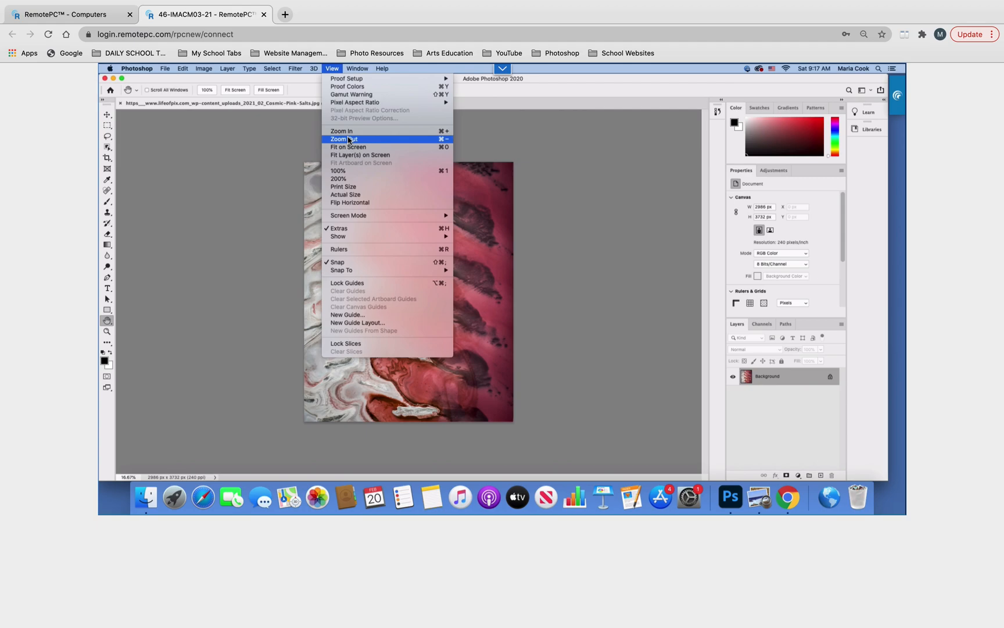
left_click(540, 145)
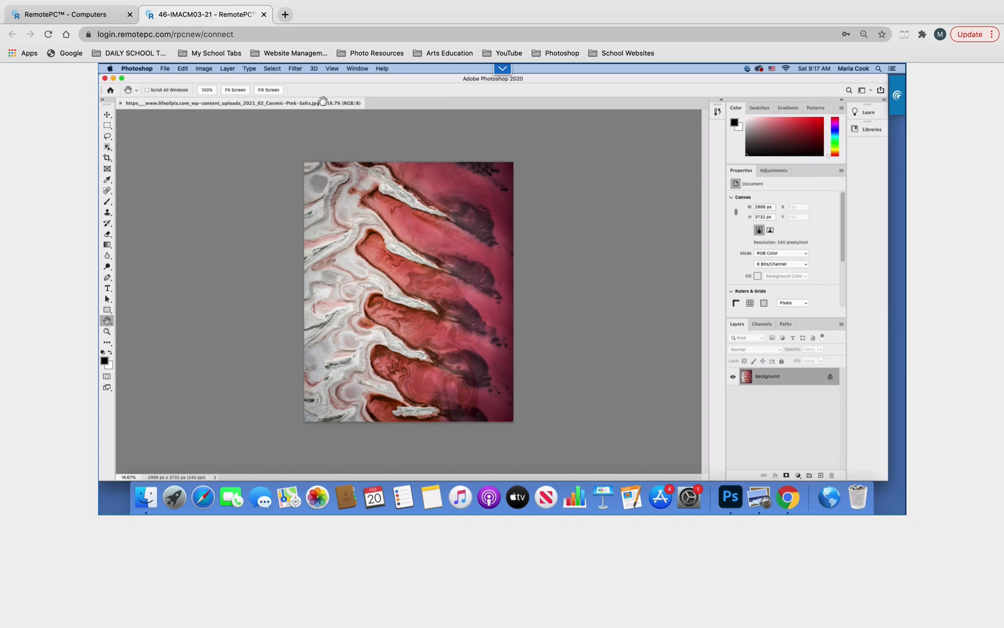
left_click(333, 68)
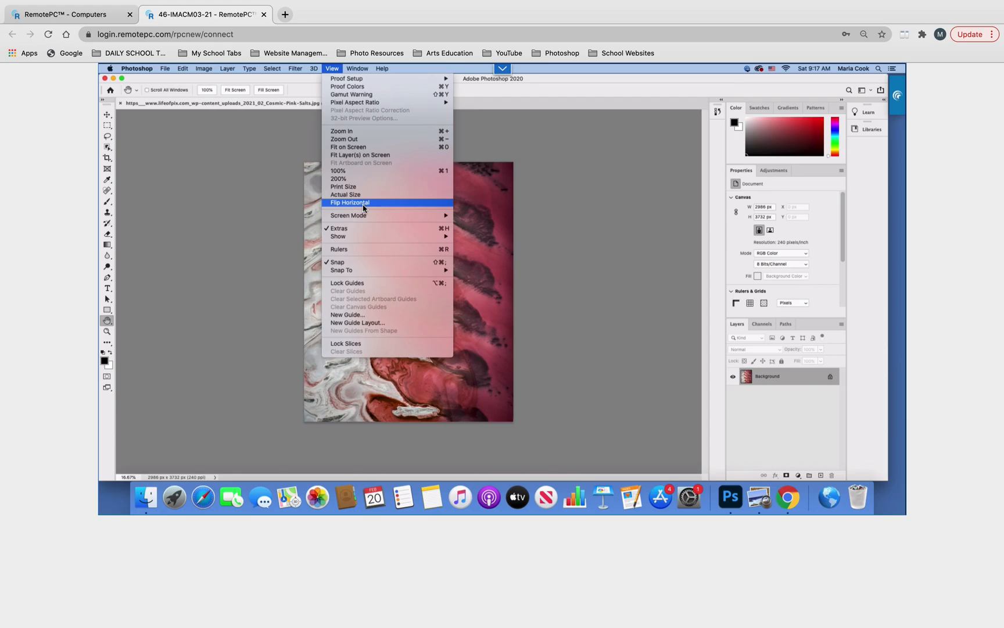
left_click(351, 132)
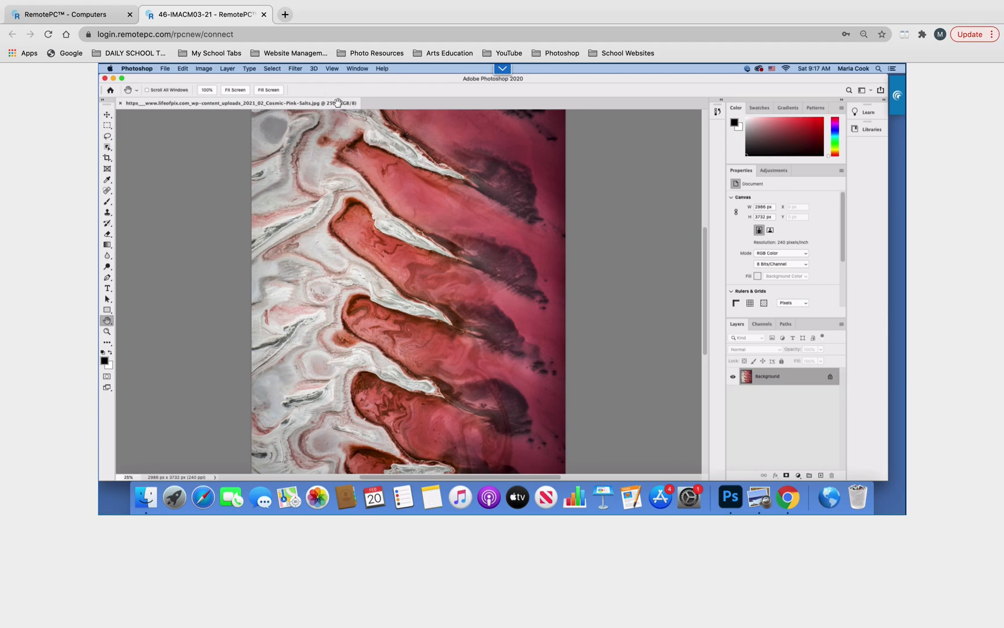
left_click(333, 70)
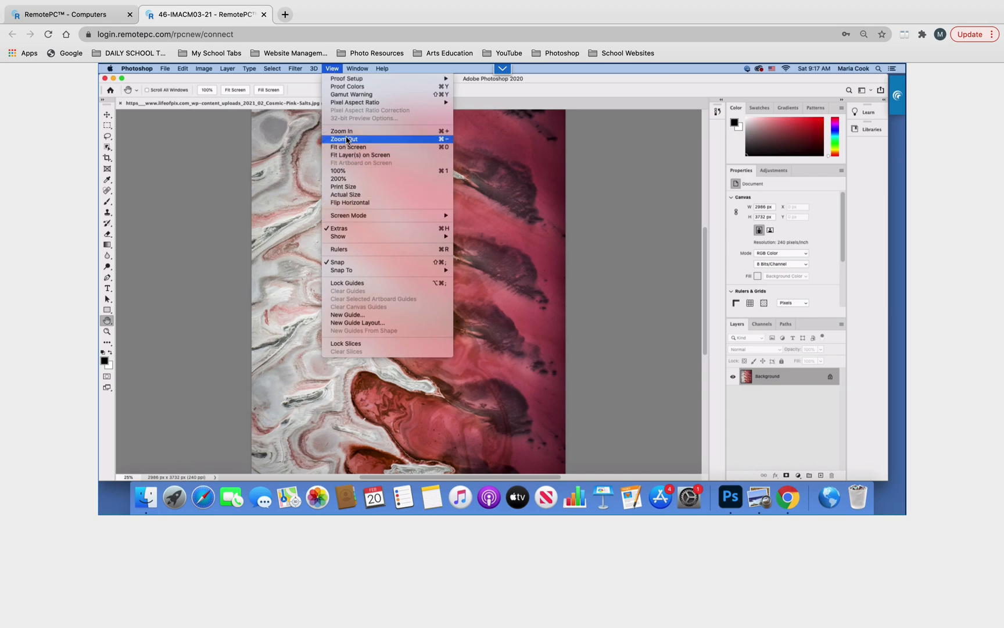
left_click(441, 141)
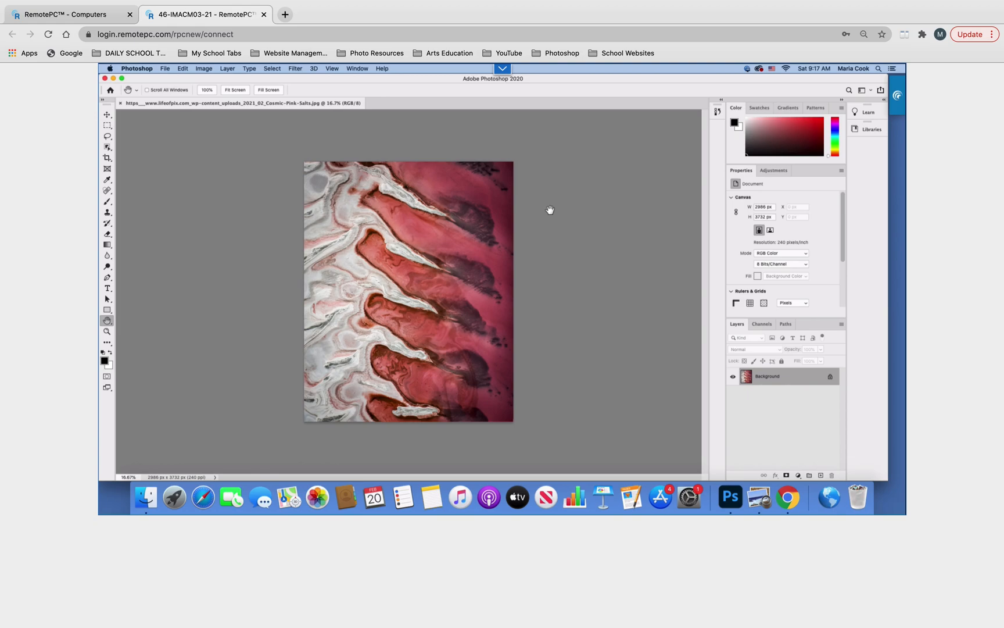
Step: View the image at 100% and fit it back on the screen
left_click(333, 69)
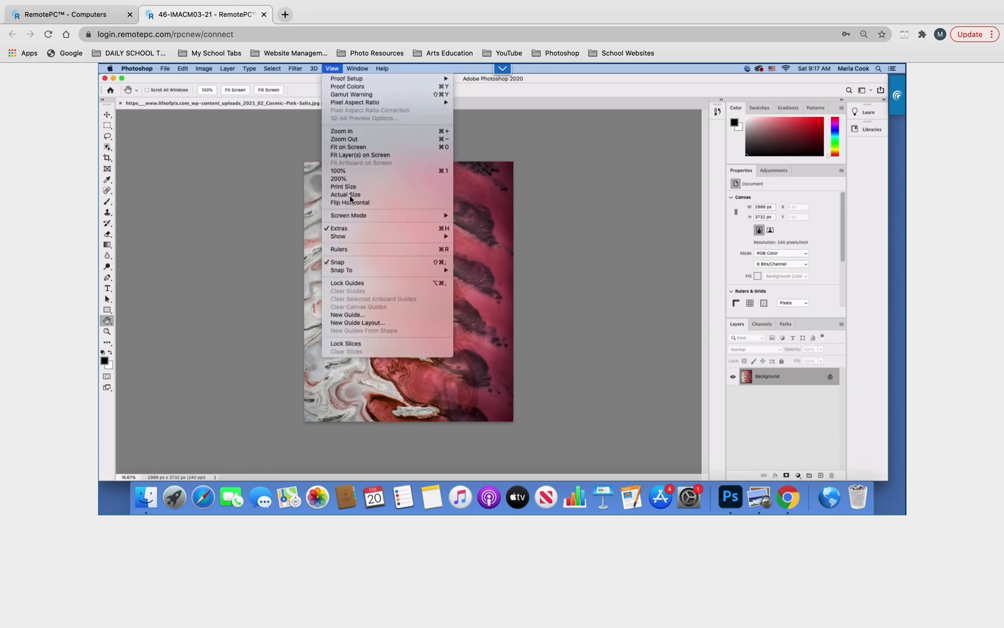
left_click(346, 172)
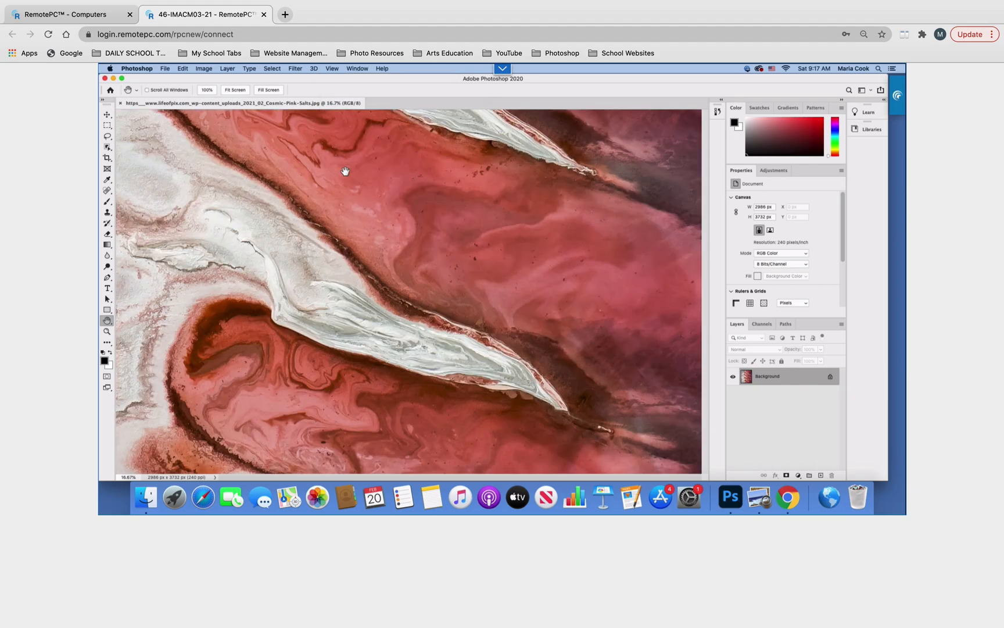
left_click(333, 69)
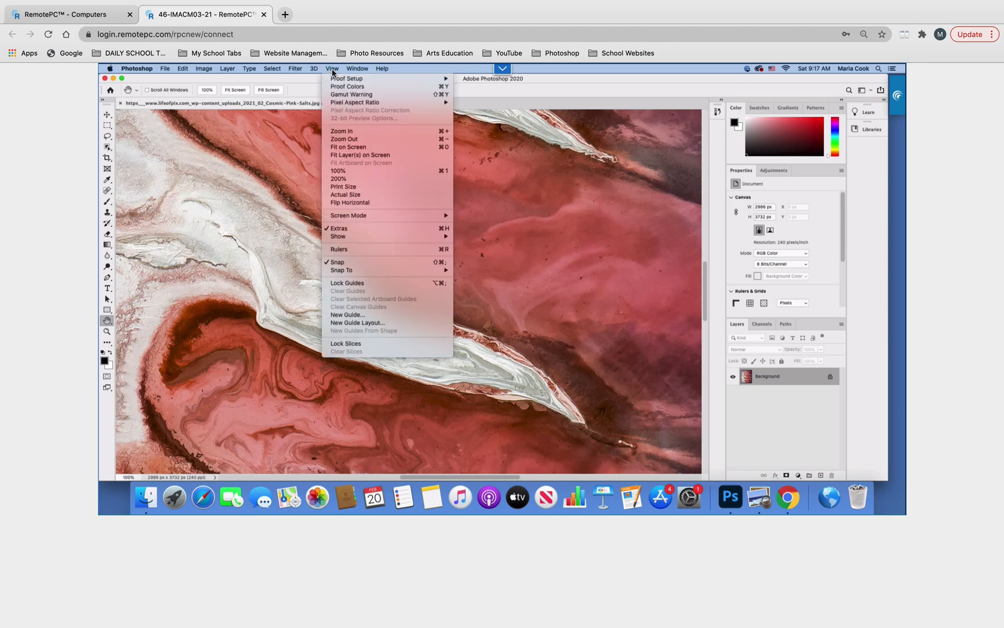
left_click(345, 149)
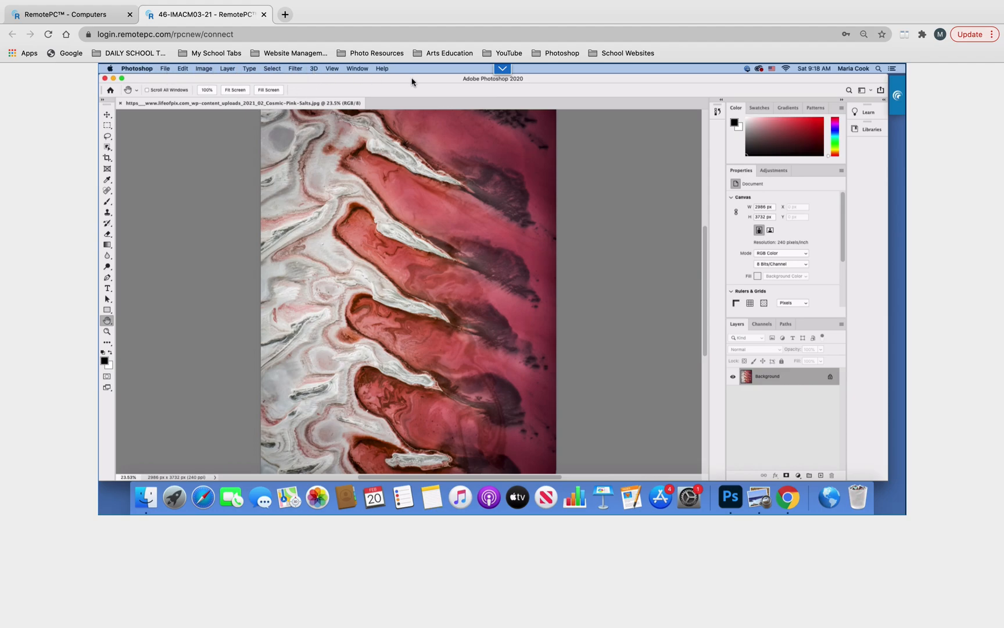
left_click(136, 69)
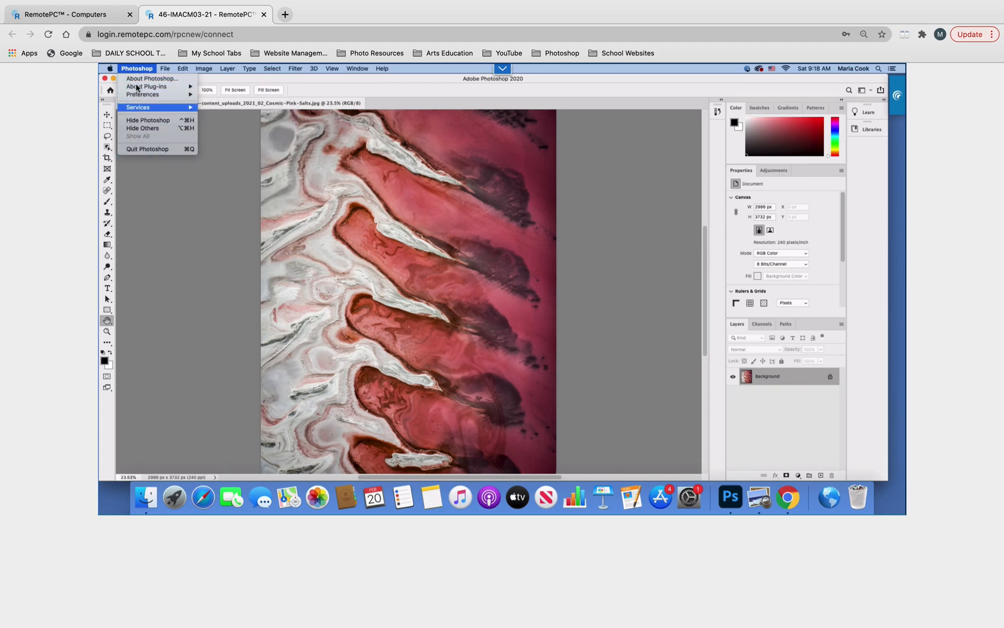
mouse_move(173, 73)
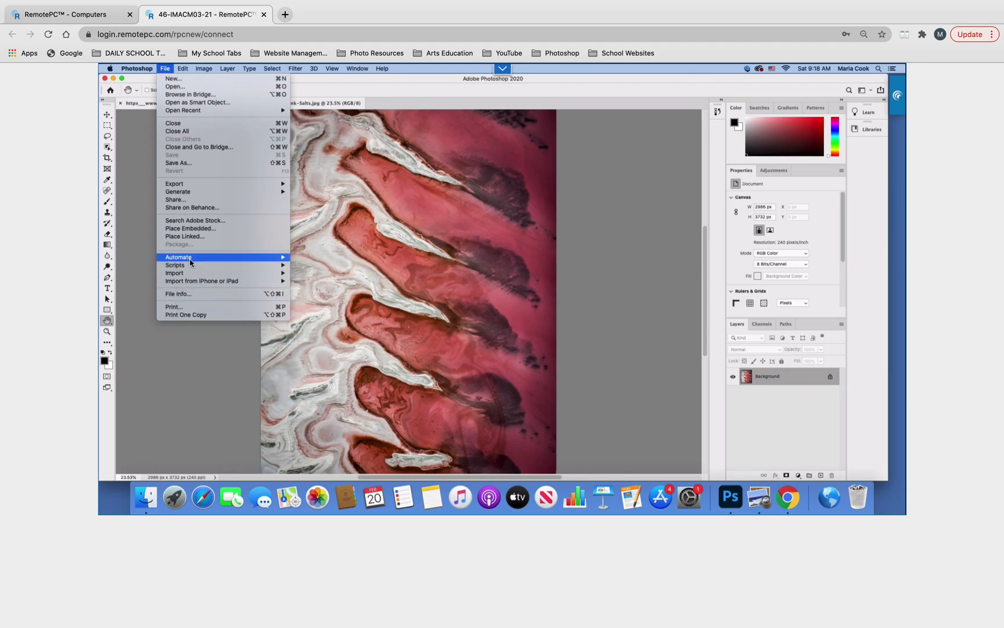
mouse_move(191, 261)
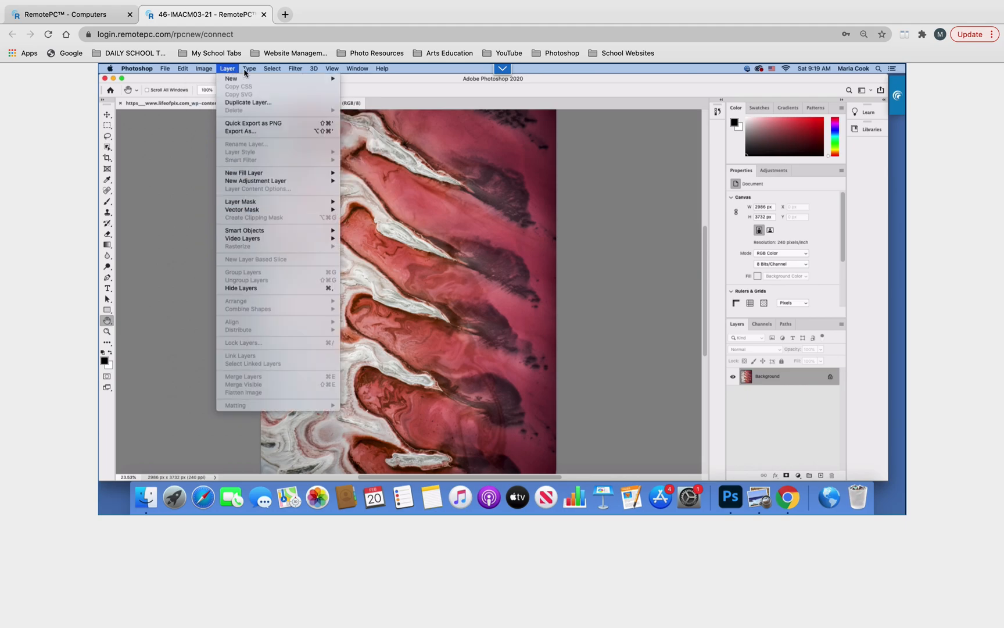
mouse_move(271, 71)
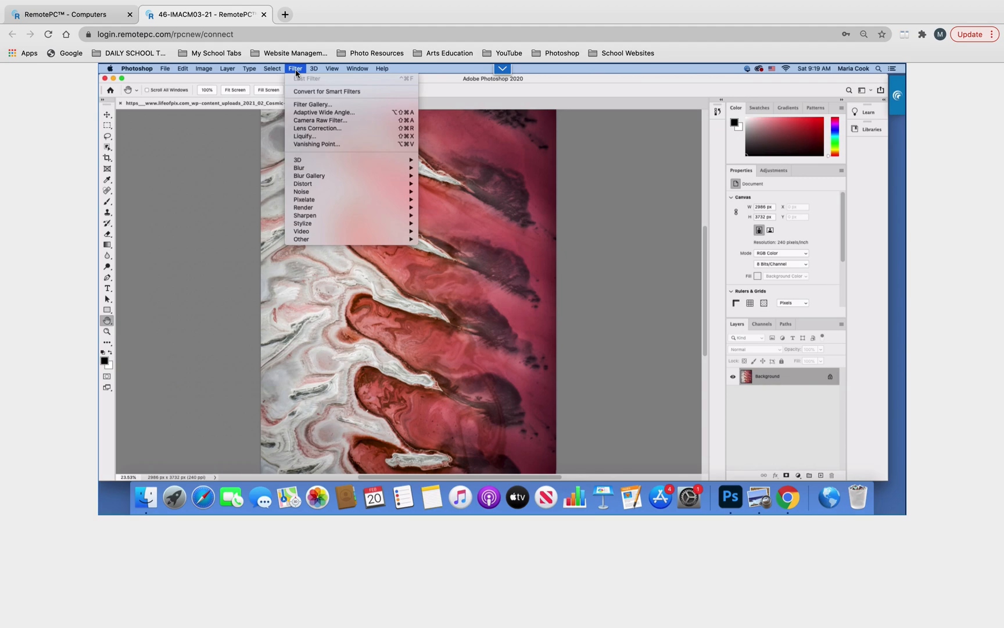
mouse_move(332, 70)
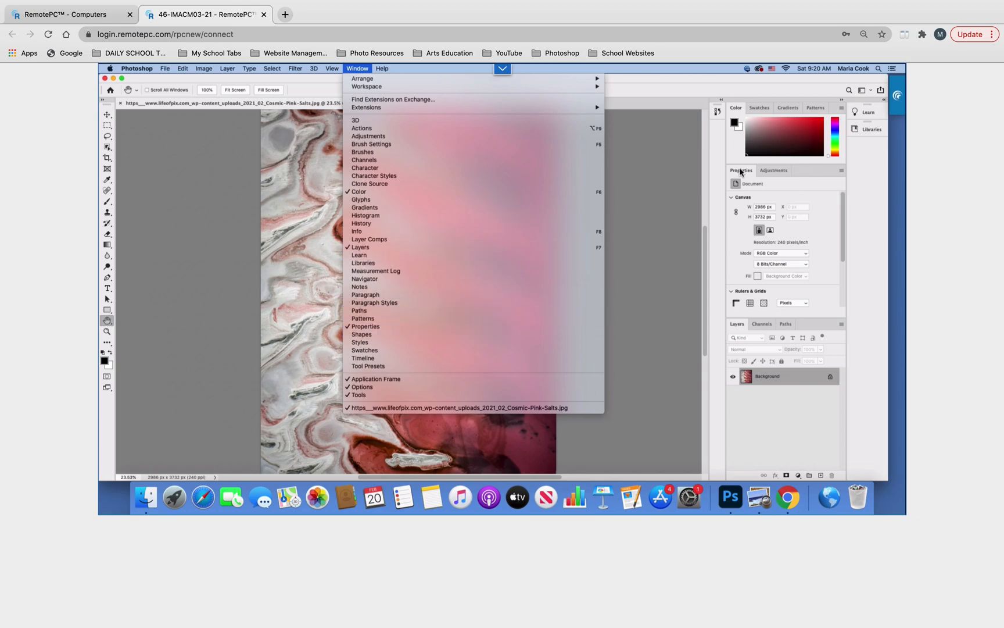
left_click(773, 173)
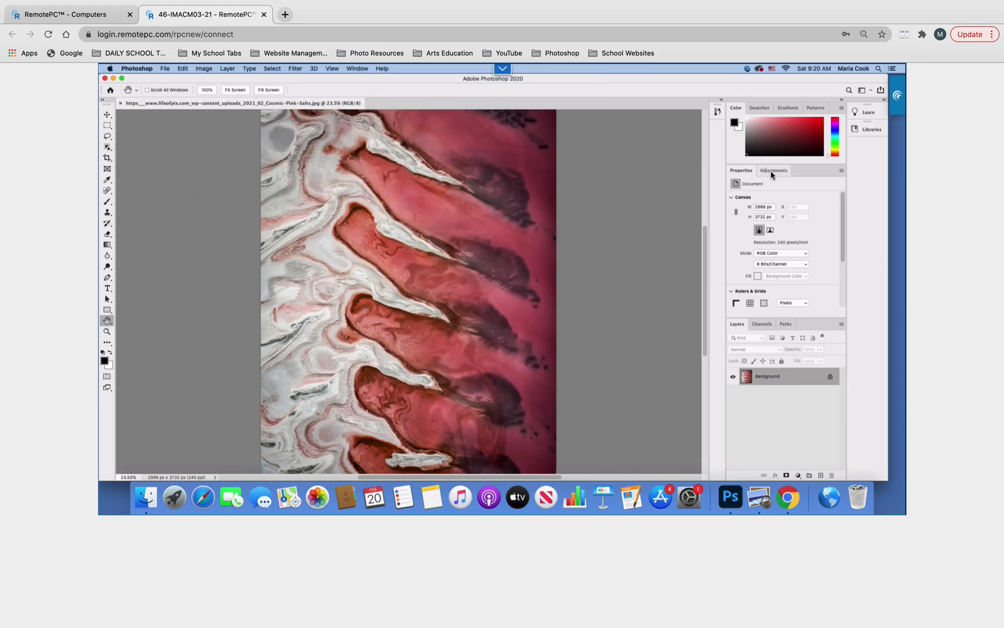
Step: Add a Brightness/Contrast adjustment layer above the Background, with lowered brightness and contrast at 47
left_click(772, 172)
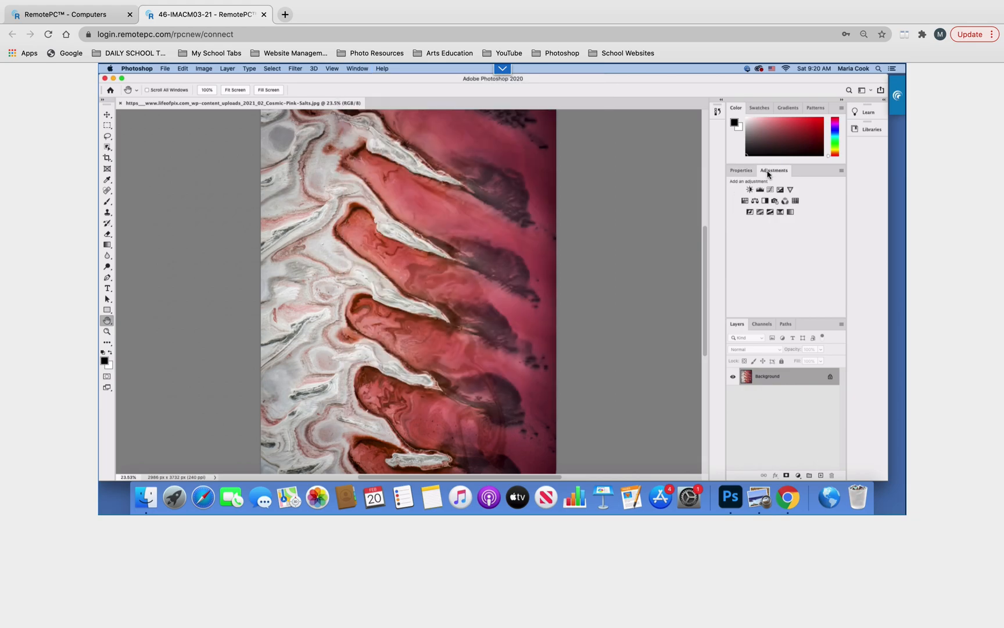
left_click(357, 68)
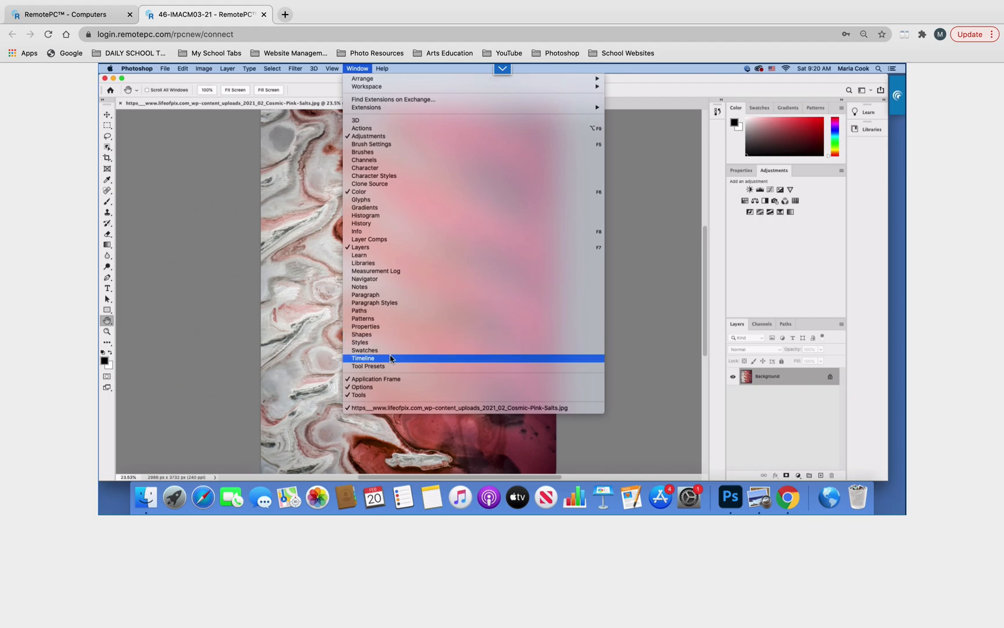
left_click(644, 299)
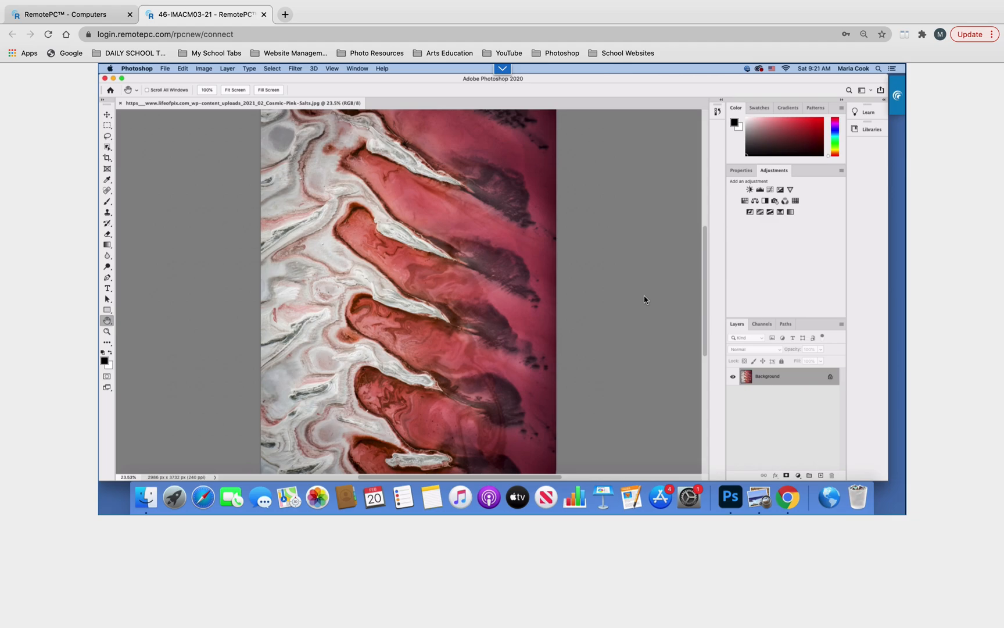
left_click(750, 190)
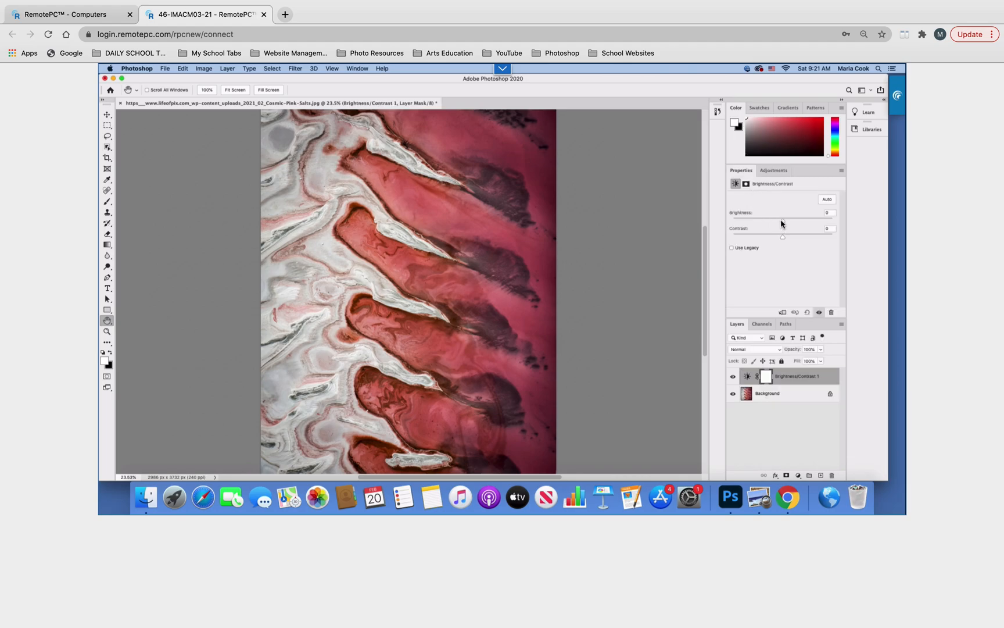
left_click_drag(783, 223, 806, 236)
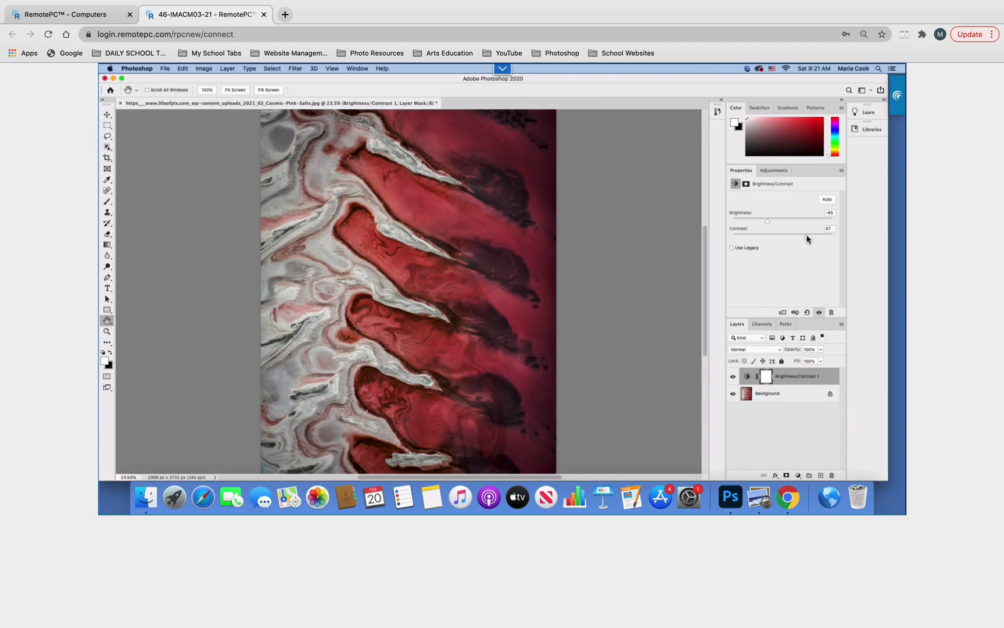
Step: Delete the Brightness/Contrast layer's mask and the adjustment layer itself
left_click(767, 378)
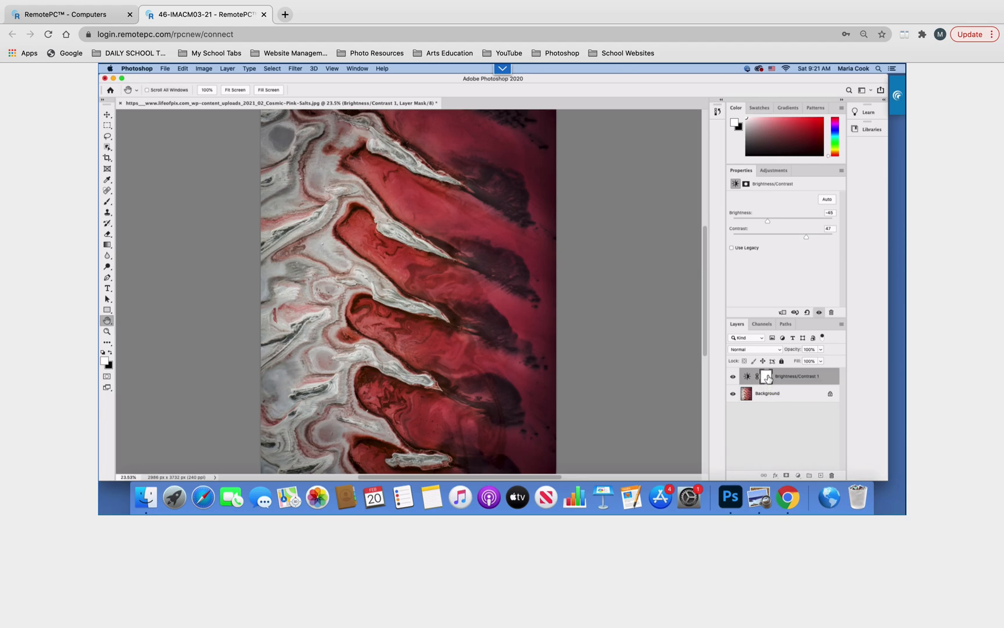
left_click_drag(767, 378, 833, 478)
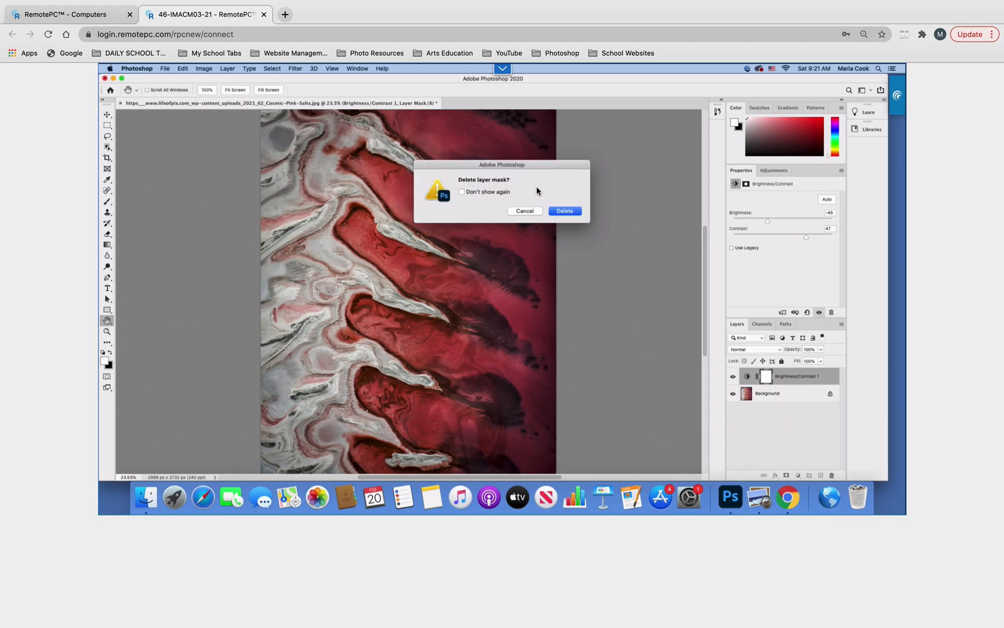
left_click(565, 211)
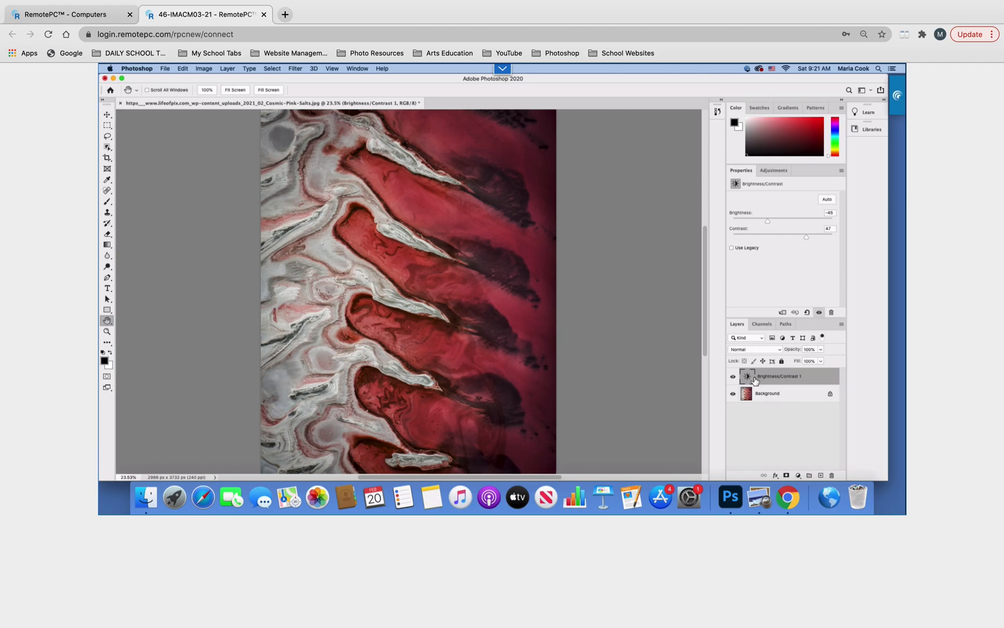
left_click_drag(754, 381, 834, 475)
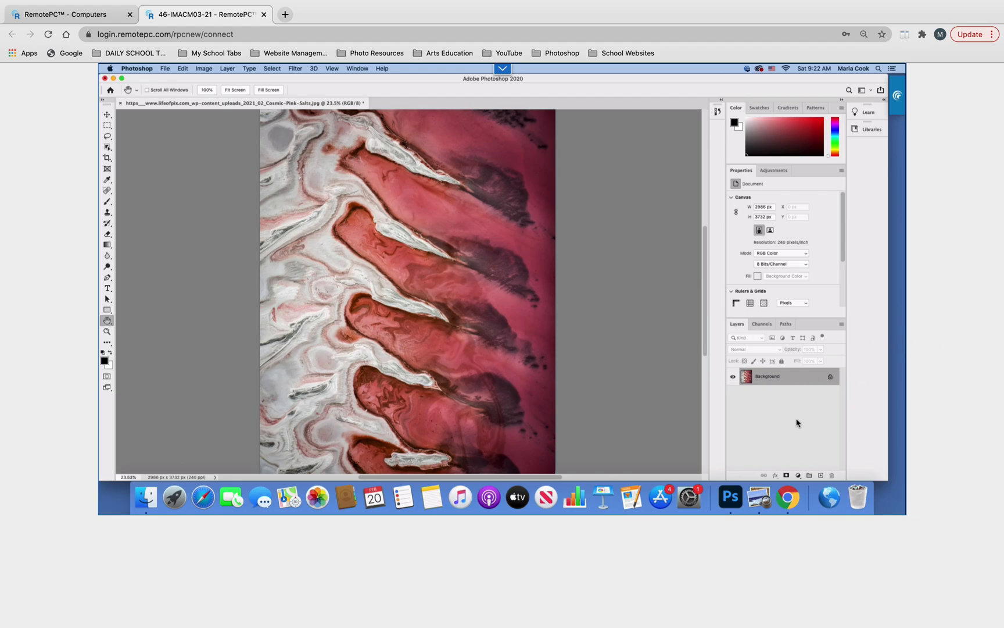
Step: Convert the locked Background into a regular layer named Original Art
double_click(775, 378)
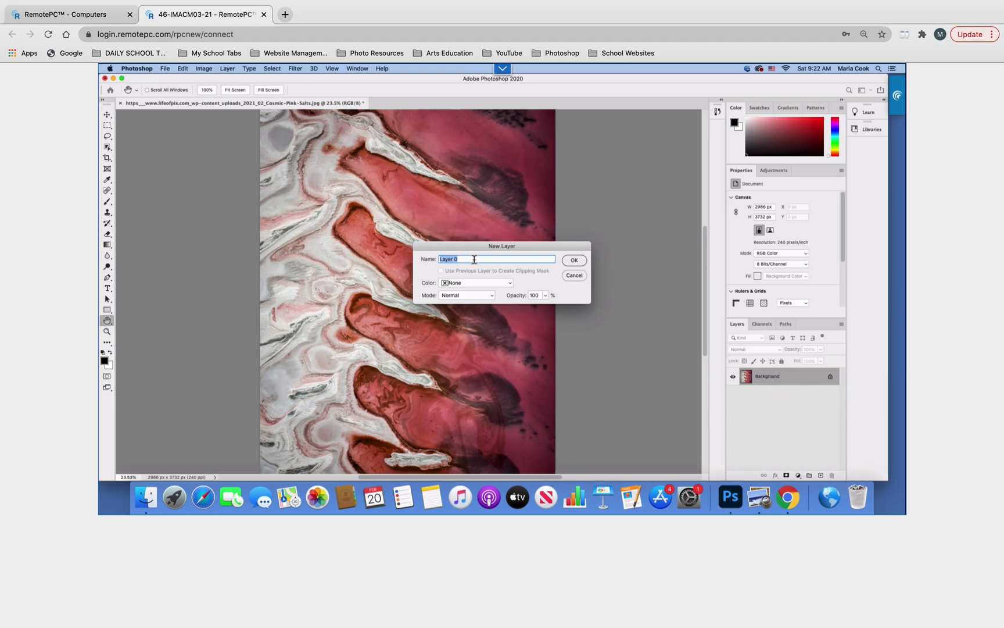
left_click_drag(474, 260, 426, 260)
type("r")
type("O")
type("riginal A")
type("rt")
left_click(574, 260)
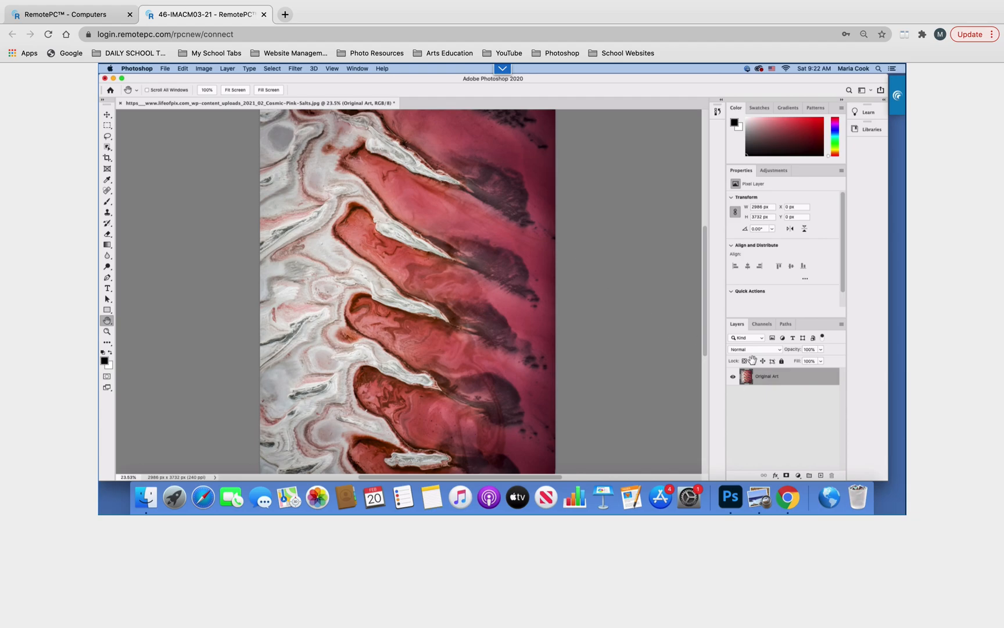
Step: Add a Brightness/Contrast adjustment layer above Original Art, with brightness at -30 and slightly raised contrast
left_click(774, 171)
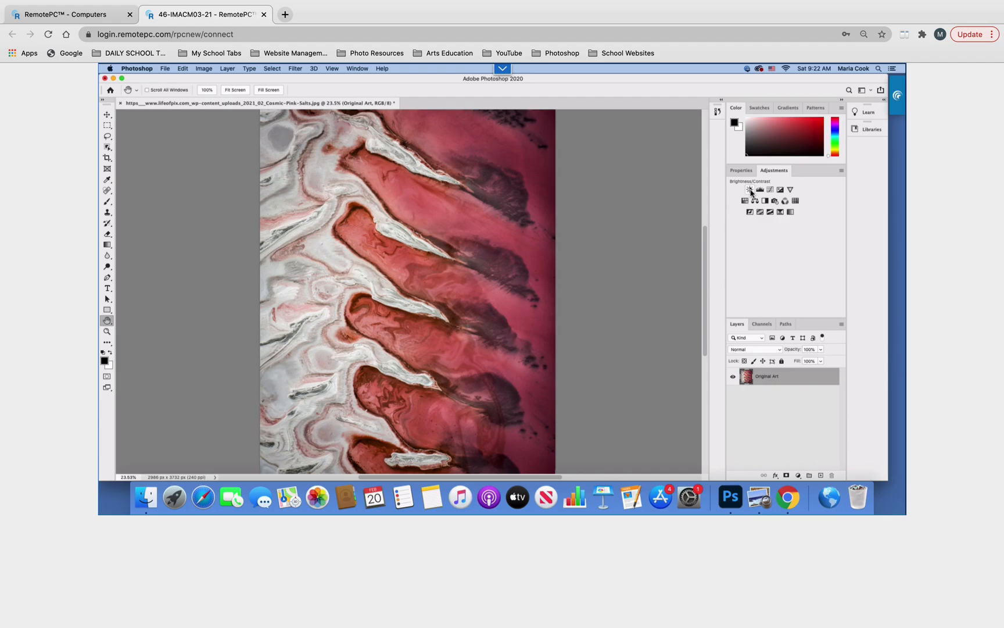
left_click(750, 190)
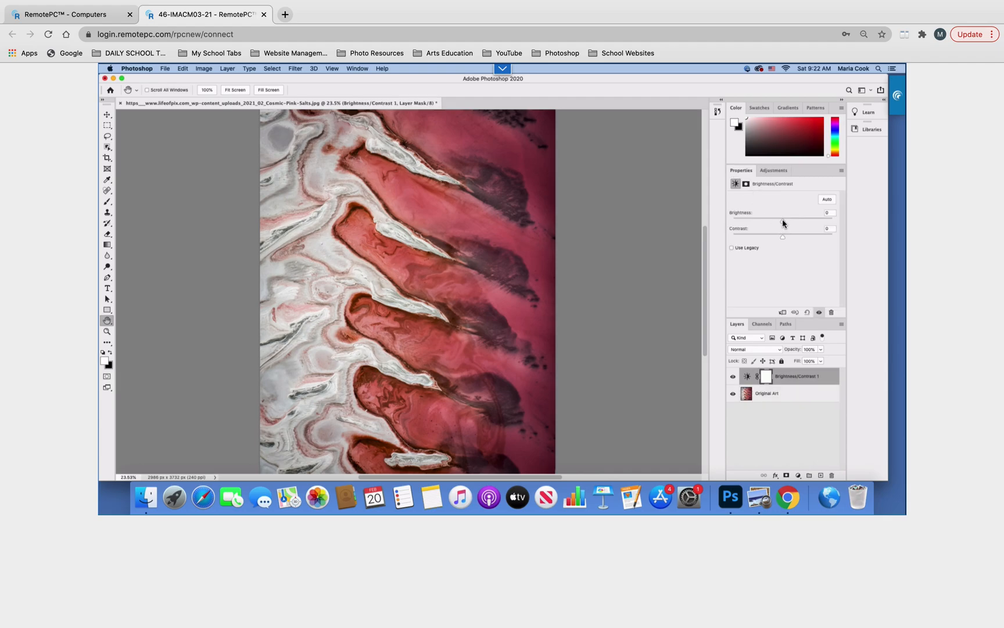
left_click_drag(778, 222, 773, 221)
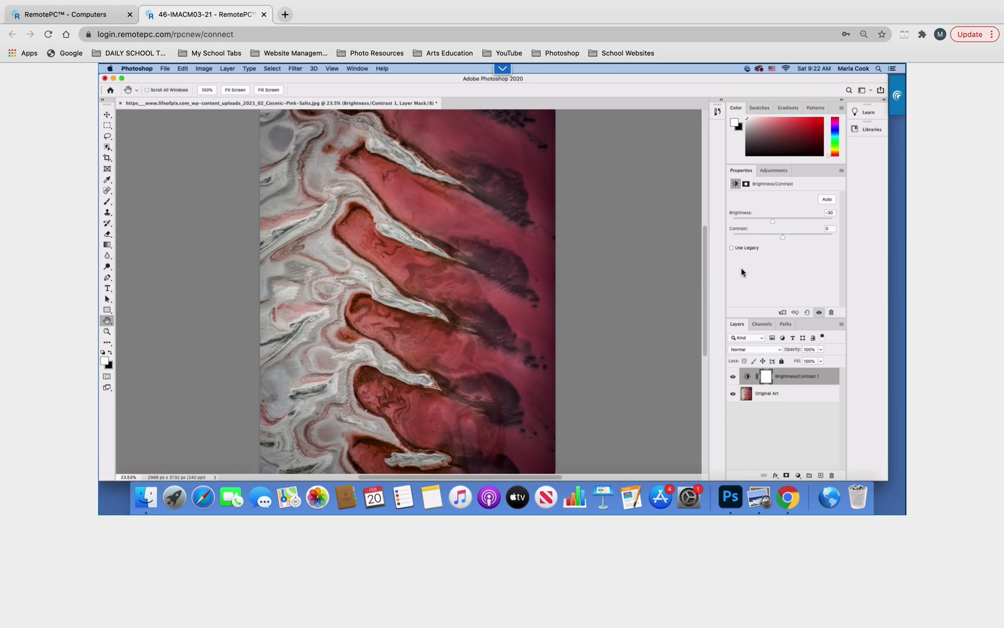
left_click_drag(783, 241, 788, 240)
Step: Add a Levels adjustment layer above Brightness/Contrast 1, with input levels at 30 for shadows, about 1.0 for midtones and 208 for highlights
left_click(770, 171)
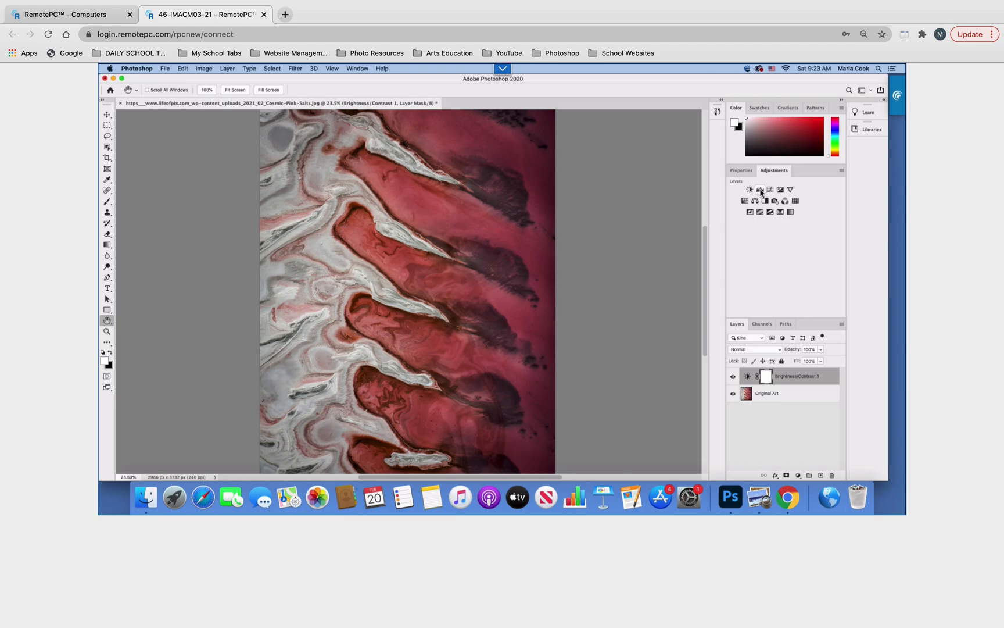
left_click(760, 191)
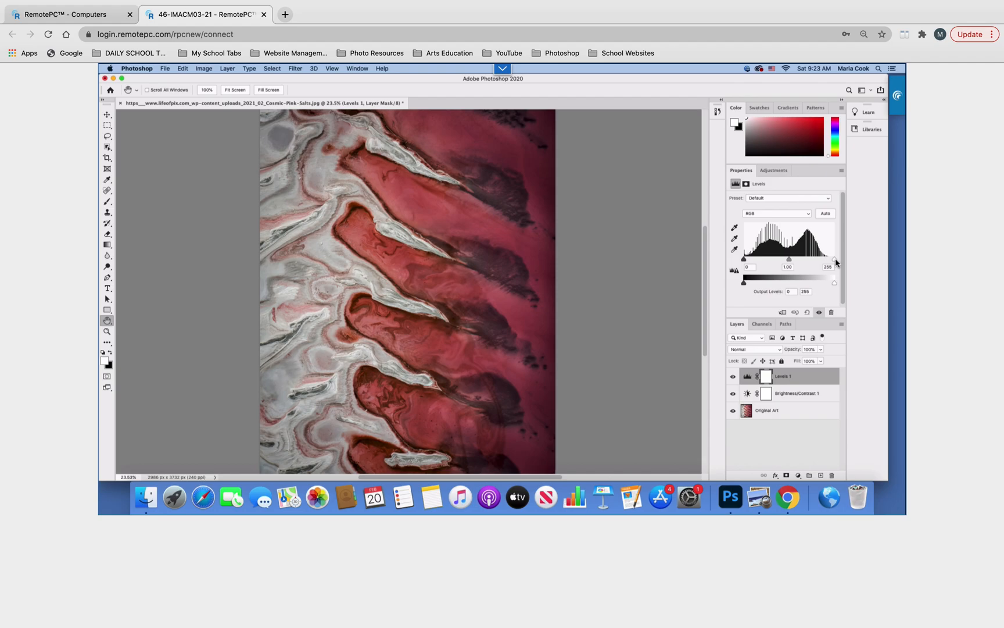
left_click_drag(835, 260, 819, 263)
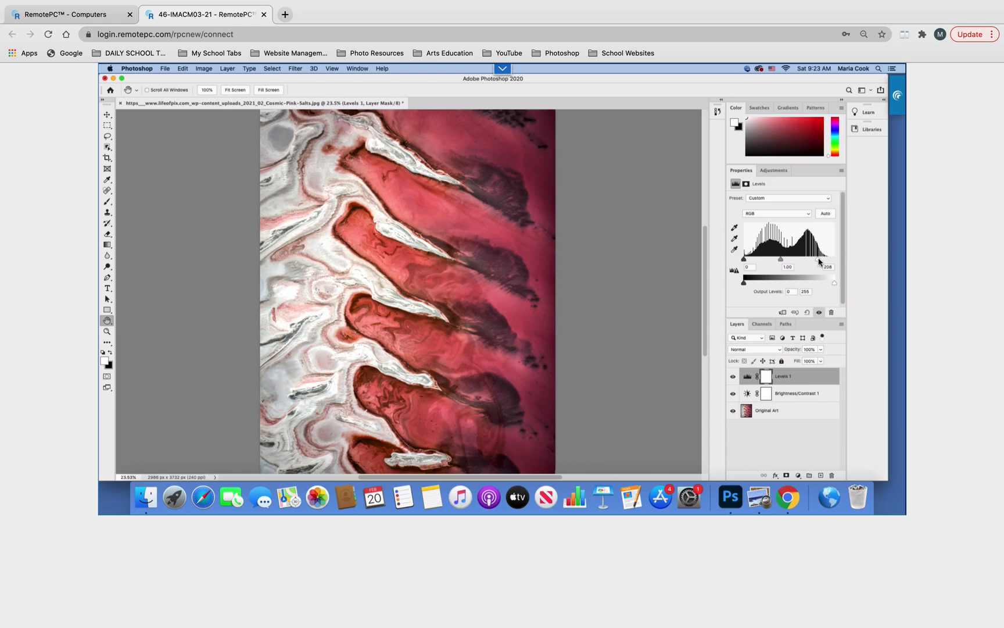
left_click_drag(747, 263, 762, 264)
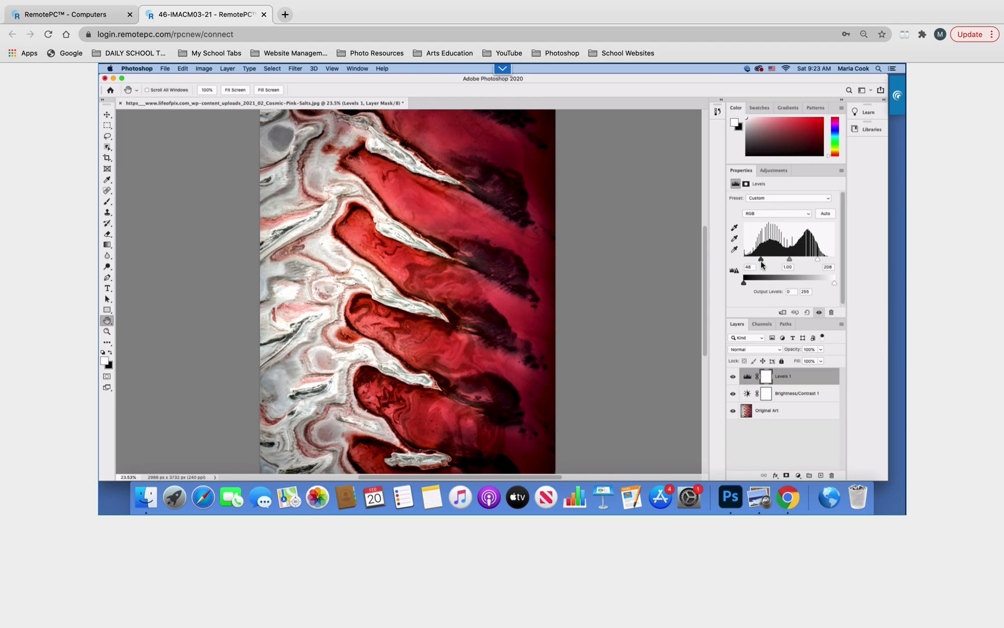
left_click_drag(763, 261, 805, 266)
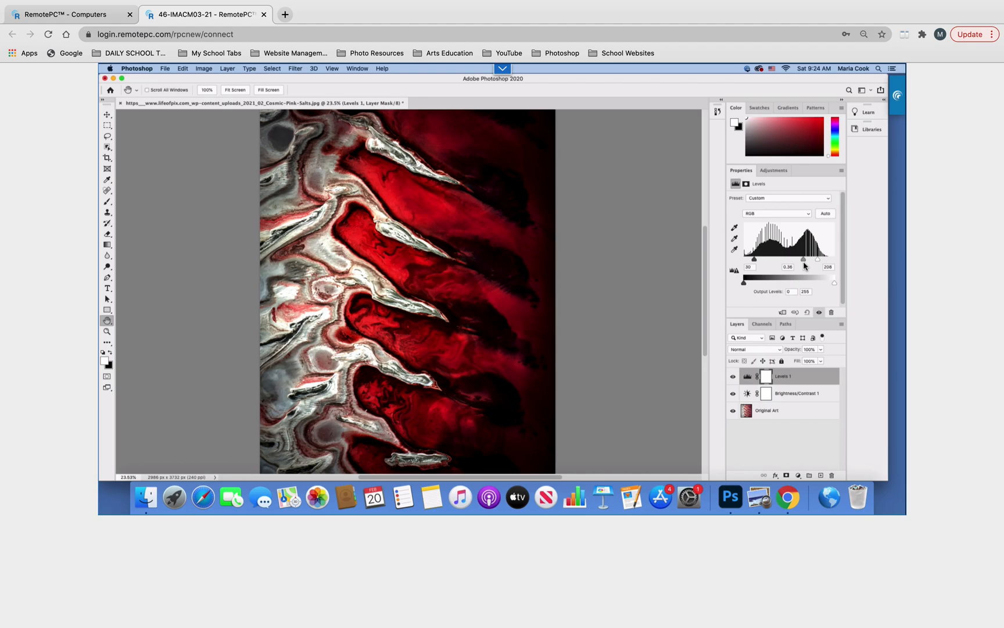
left_click_drag(805, 266, 789, 262)
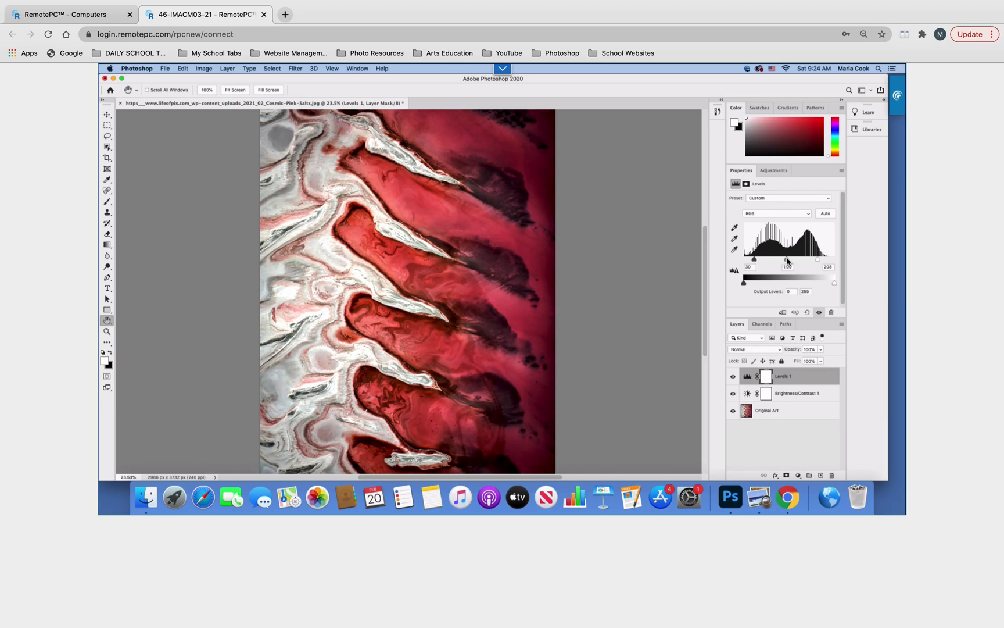
Step: Add a Curves adjustment layer above Levels 1 and bend its RGB curve into a wave with four points
left_click(766, 394)
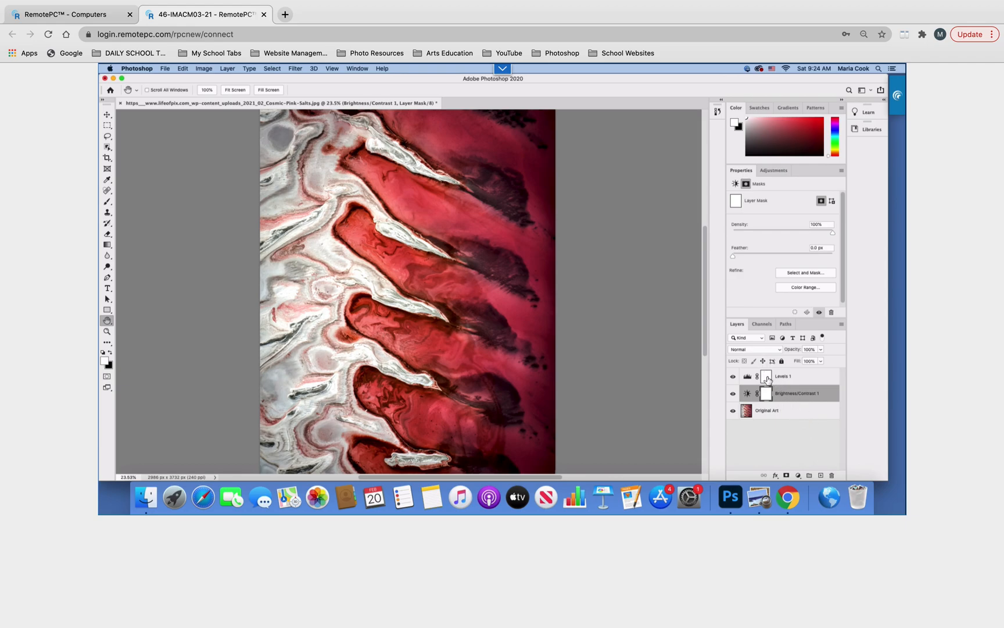
left_click(766, 377)
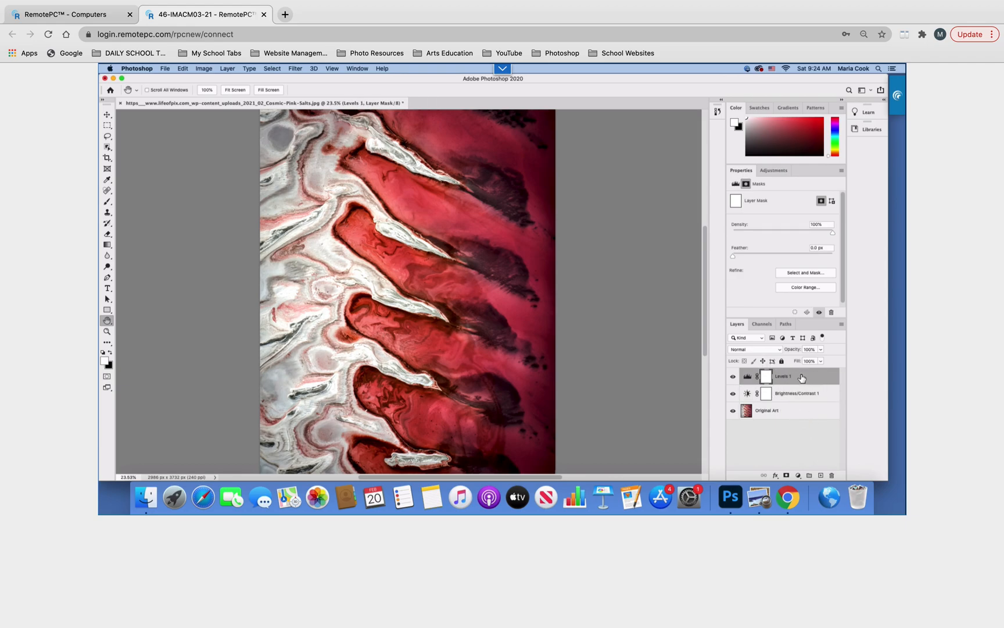
left_click(772, 171)
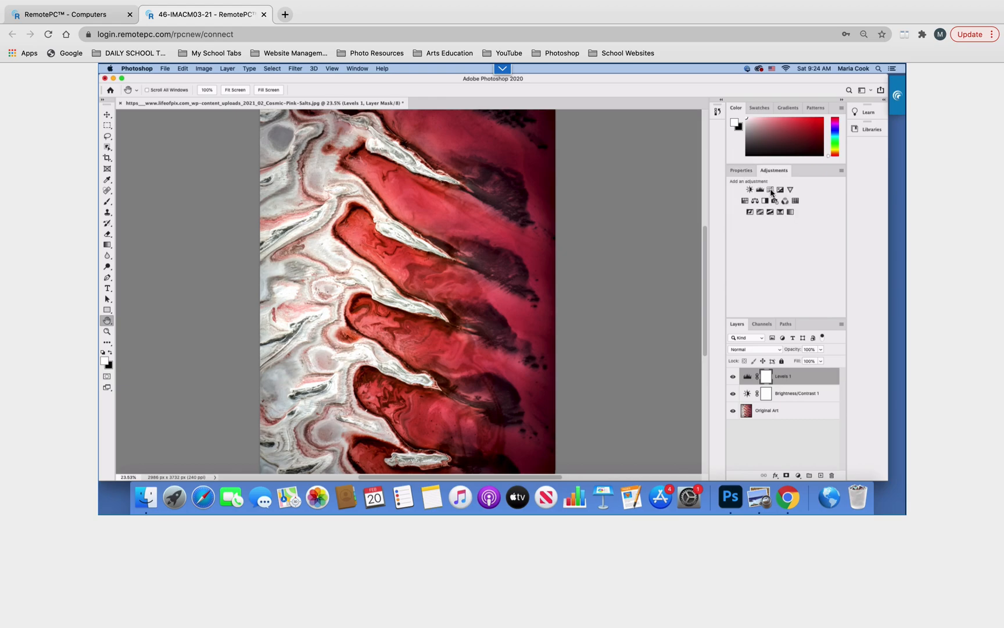
left_click(770, 190)
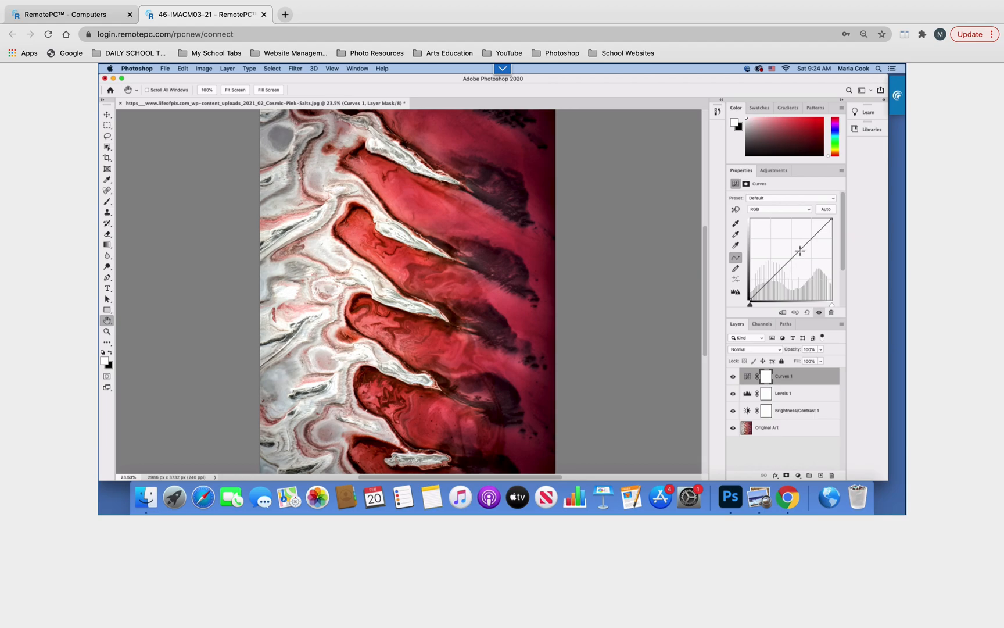
mouse_move(801, 251)
left_mouse_down()
mouse_move(819, 256)
mouse_move(791, 243)
left_mouse_up()
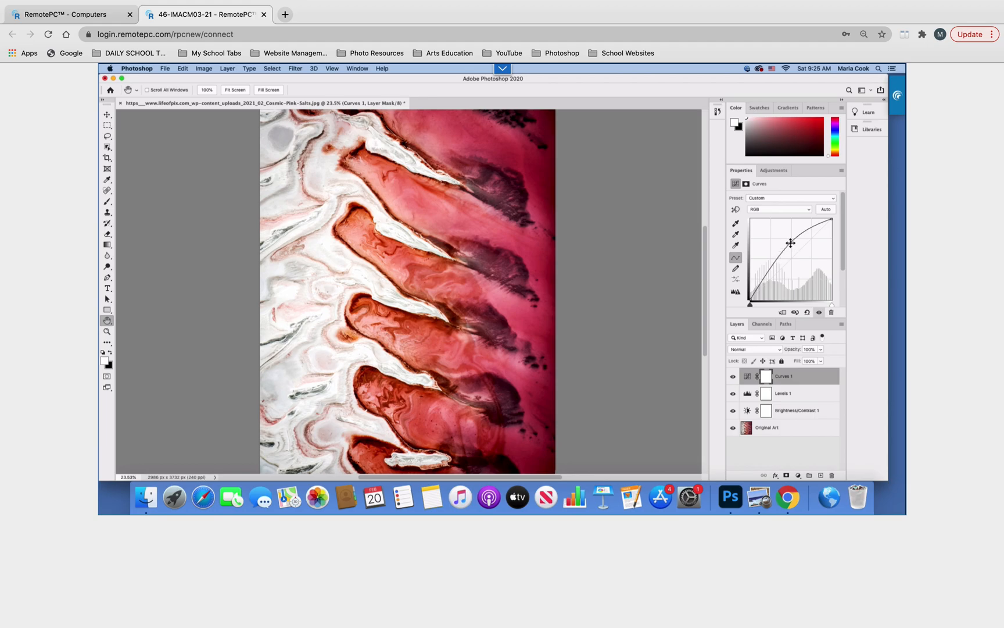
left_click_drag(772, 265, 785, 271)
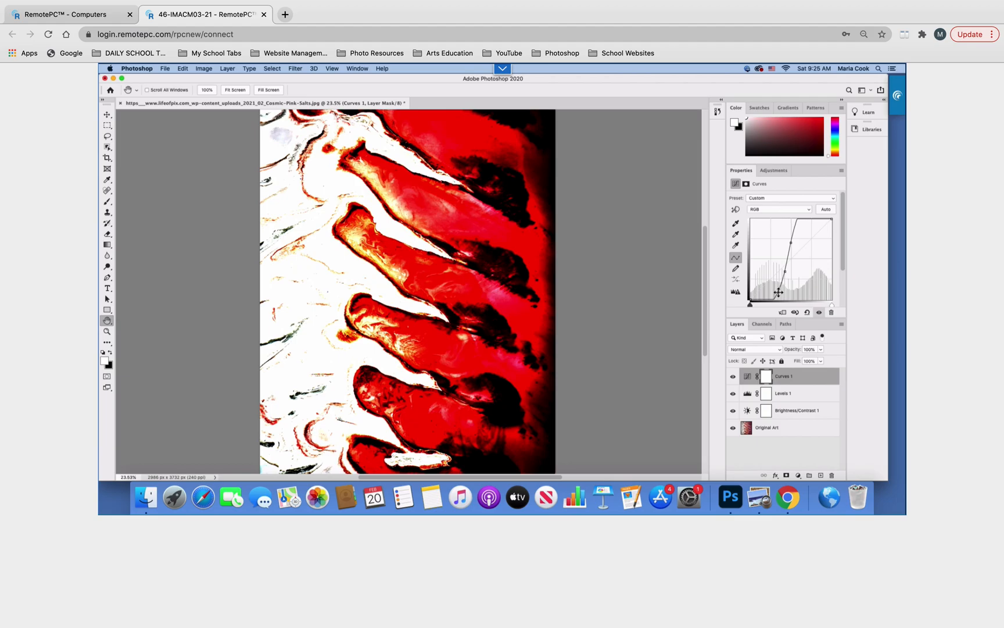
left_click_drag(768, 289, 763, 275)
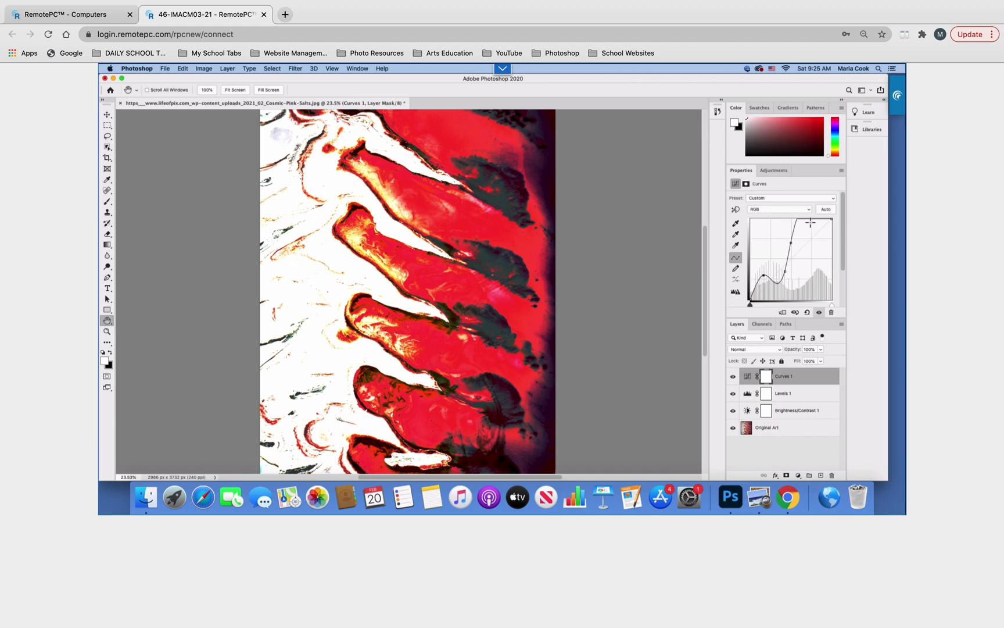
left_click_drag(810, 220, 816, 267)
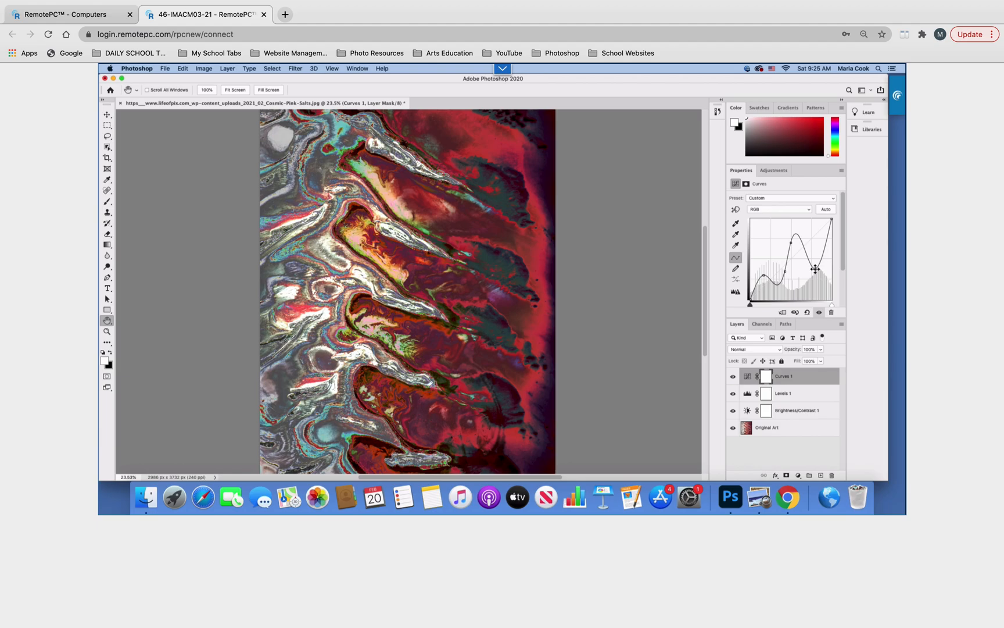
Step: Add an Exposure adjustment layer above Curves 1, with exposure at +0.11
left_click(775, 171)
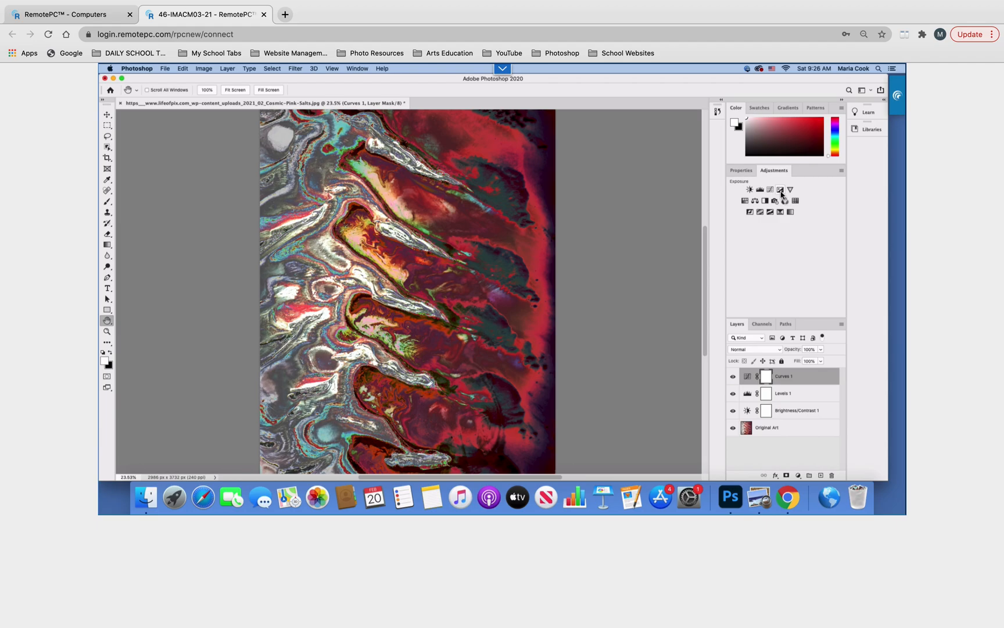
left_click(780, 190)
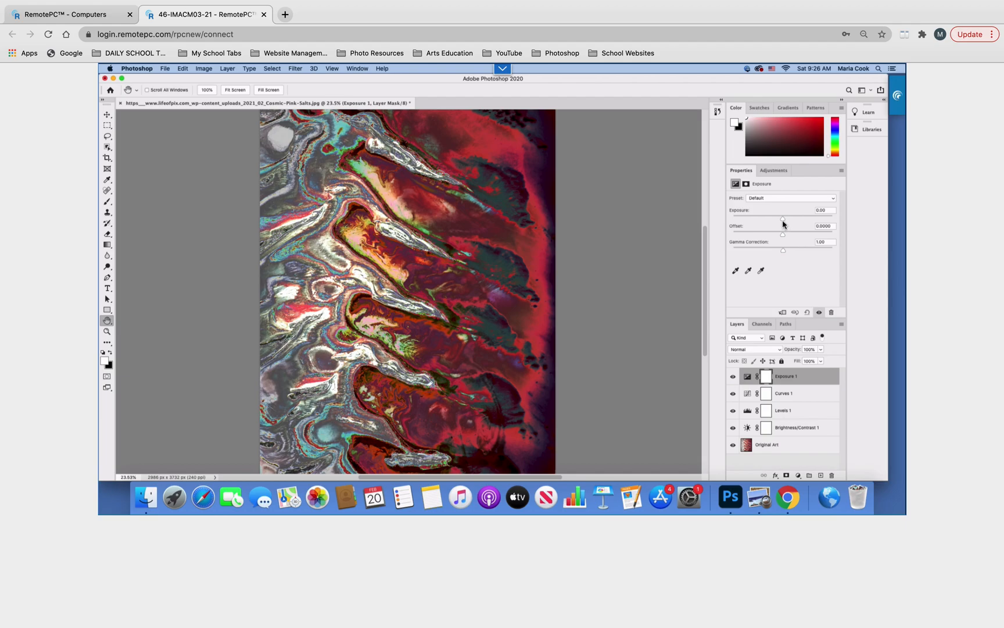
left_click(785, 220)
left_click_drag(792, 219, 802, 222)
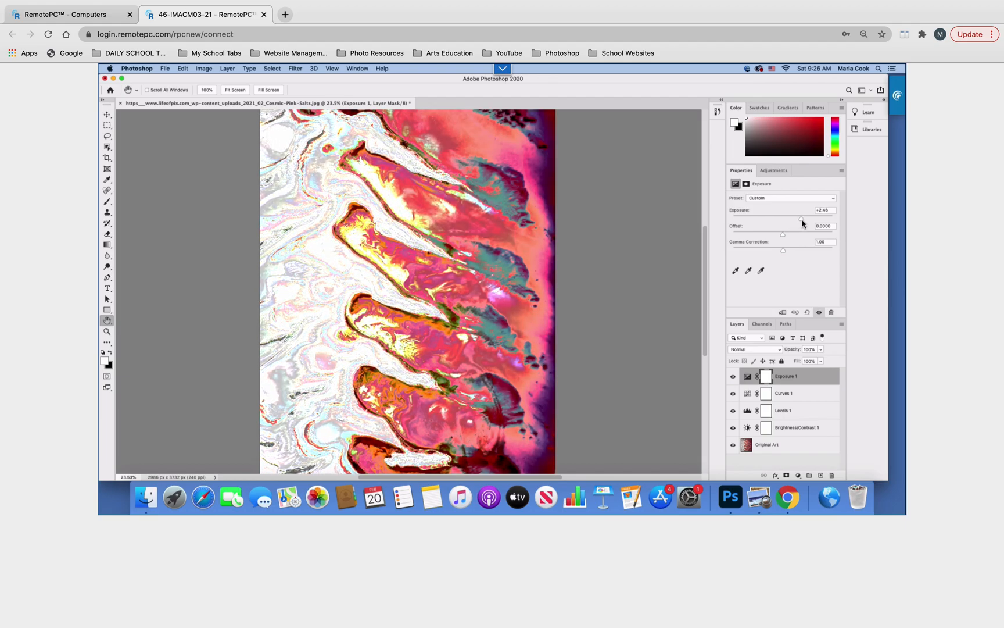
mouse_move(802, 221)
left_mouse_down()
mouse_move(755, 219)
mouse_move(784, 222)
left_mouse_up()
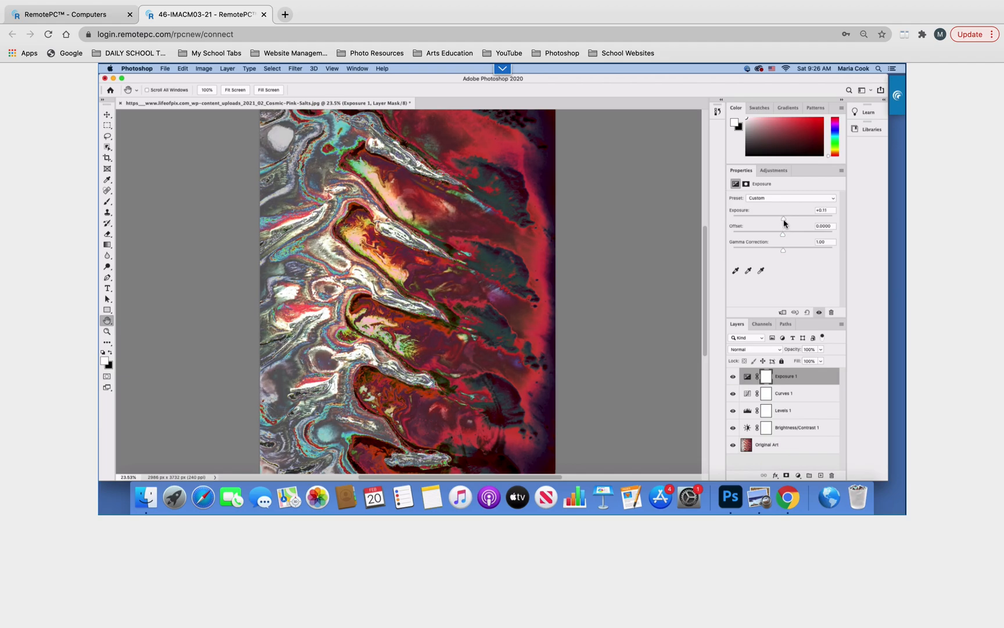
Step: Add a Hue/Saturation adjustment layer above Exposure 1, try strong Master hue shifts, and leave the hue at -2
left_click(774, 171)
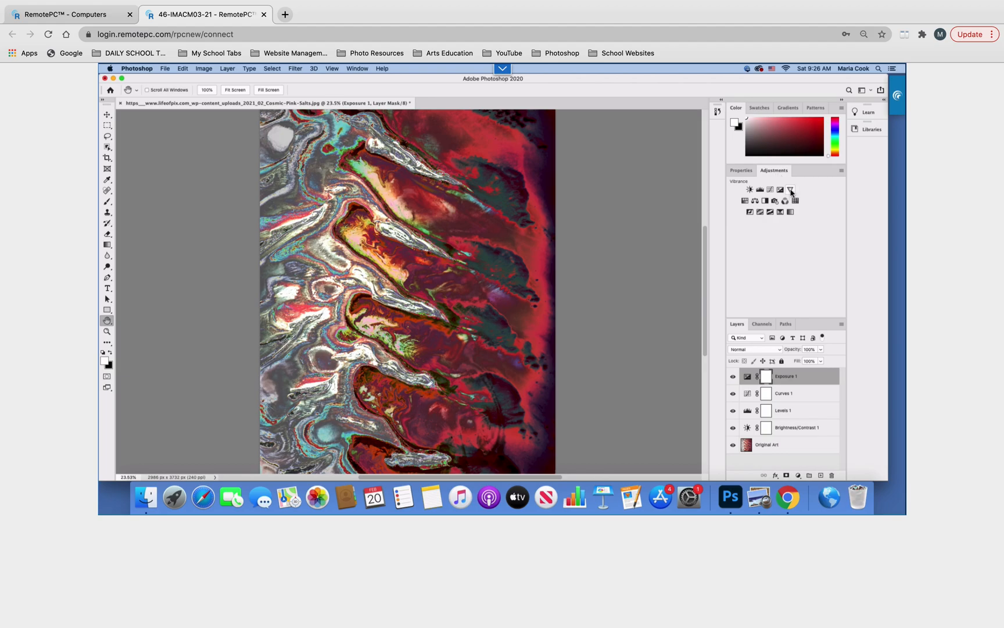
left_click(745, 201)
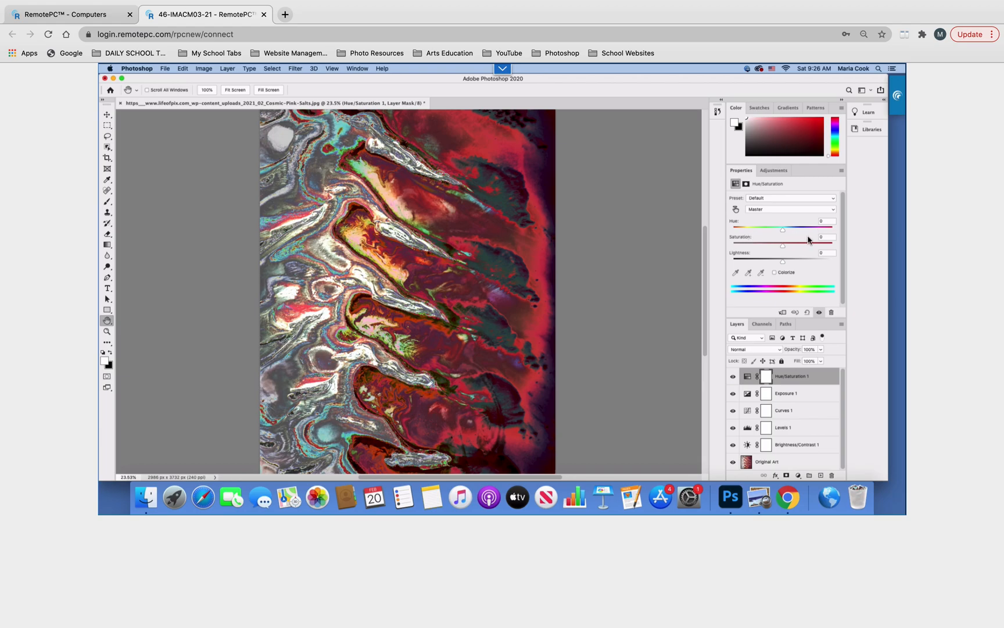
left_click_drag(783, 230, 813, 234)
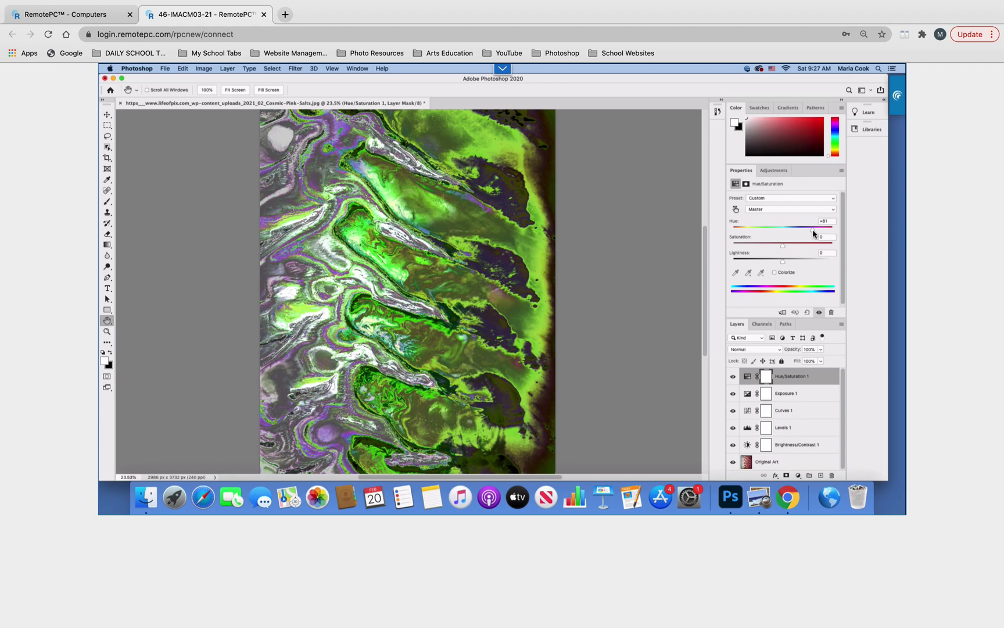
mouse_move(814, 230)
left_mouse_down()
mouse_move(824, 232)
mouse_move(730, 235)
mouse_move(822, 233)
left_mouse_up()
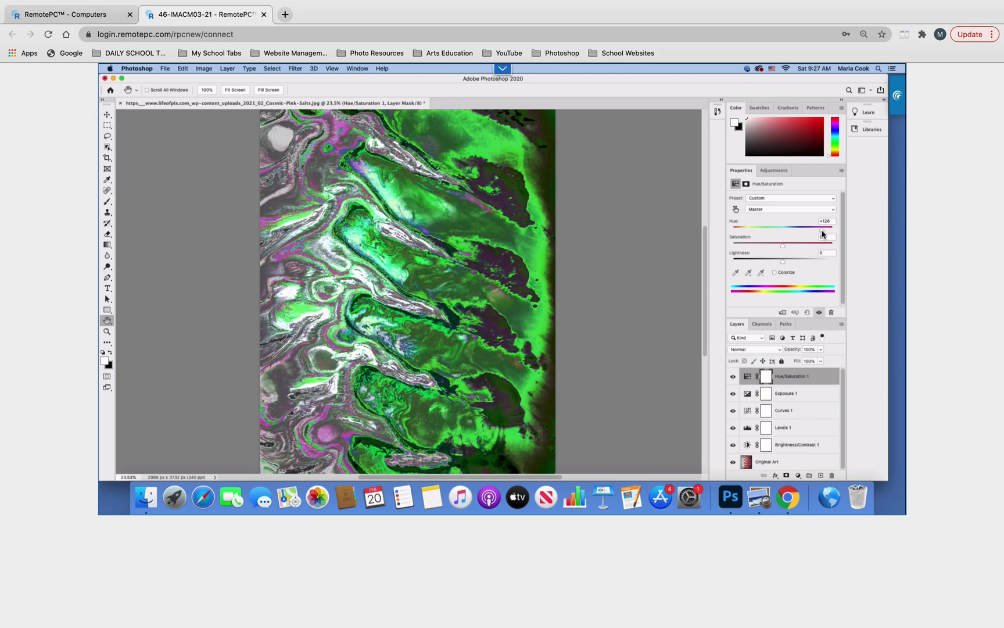
left_click_drag(822, 233, 783, 234)
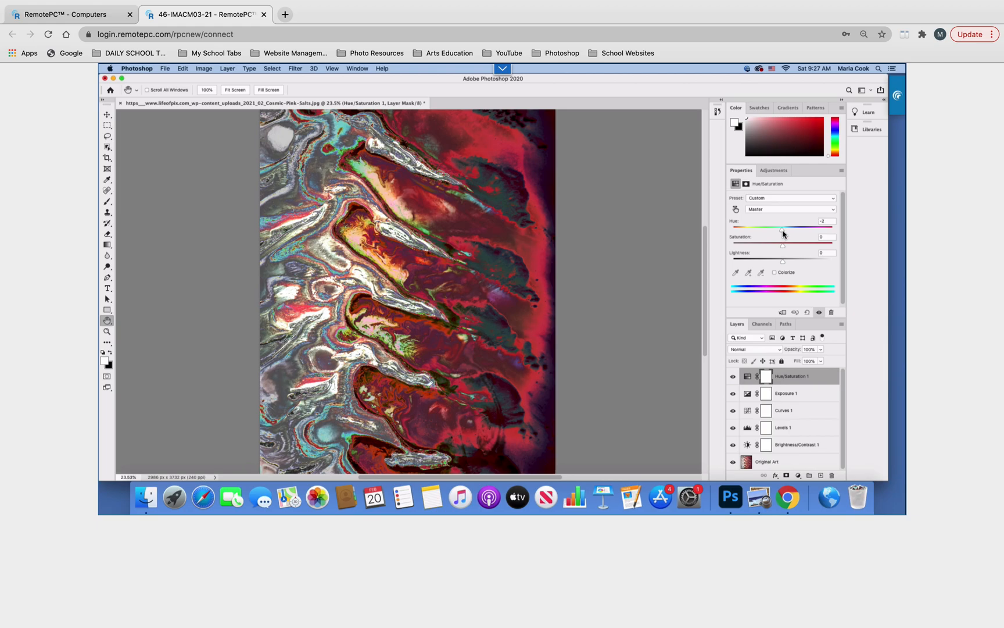
Step: Shift only the Reds in the Hue/Saturation layer to a hue of +180
left_click(833, 210)
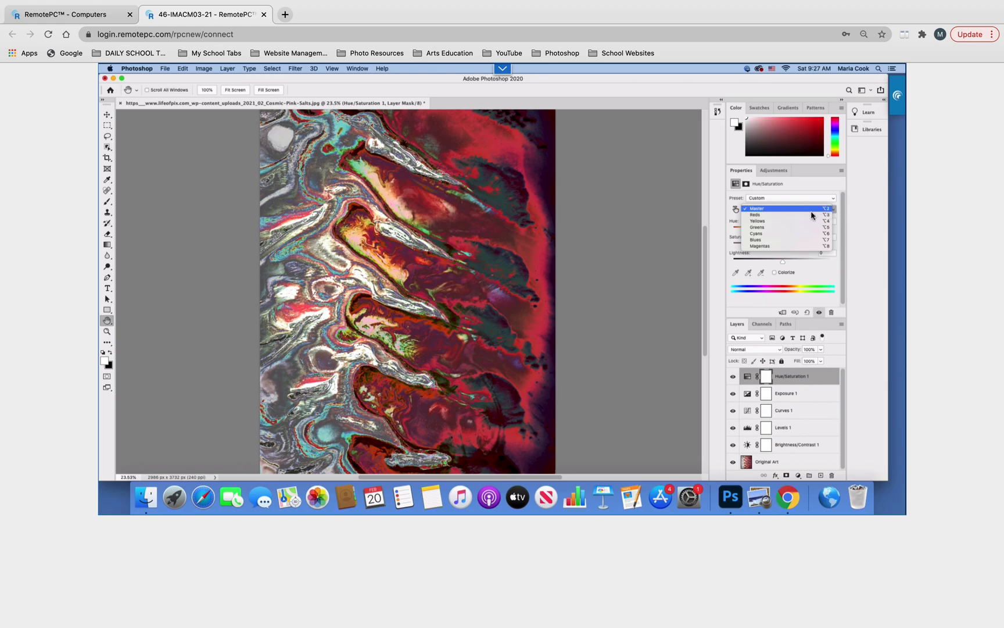
left_click(758, 215)
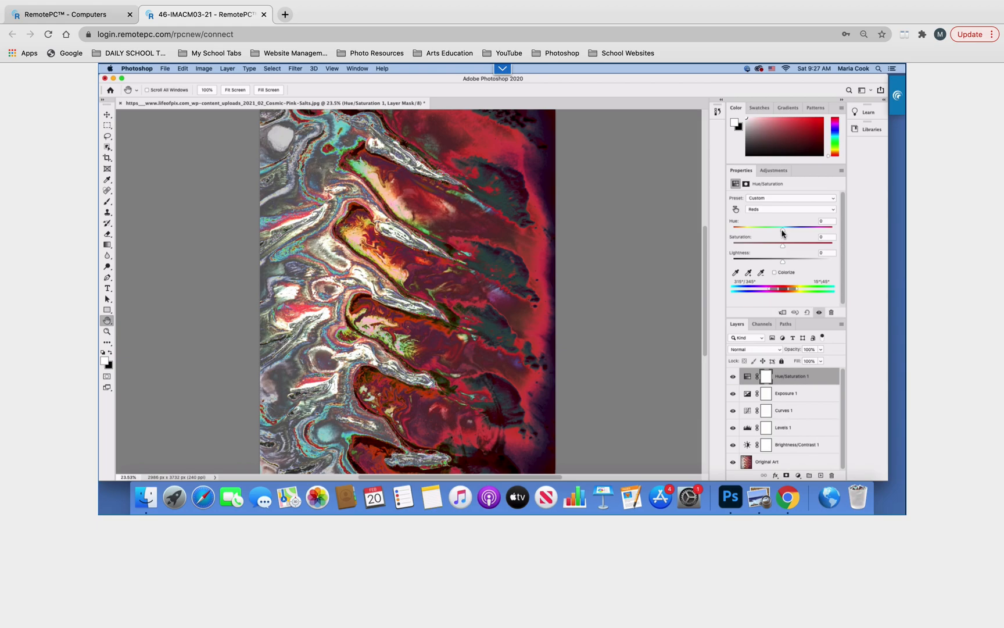
mouse_move(783, 232)
left_mouse_down()
mouse_move(816, 233)
mouse_move(734, 239)
mouse_move(797, 238)
left_mouse_up()
left_click_drag(803, 235, 838, 234)
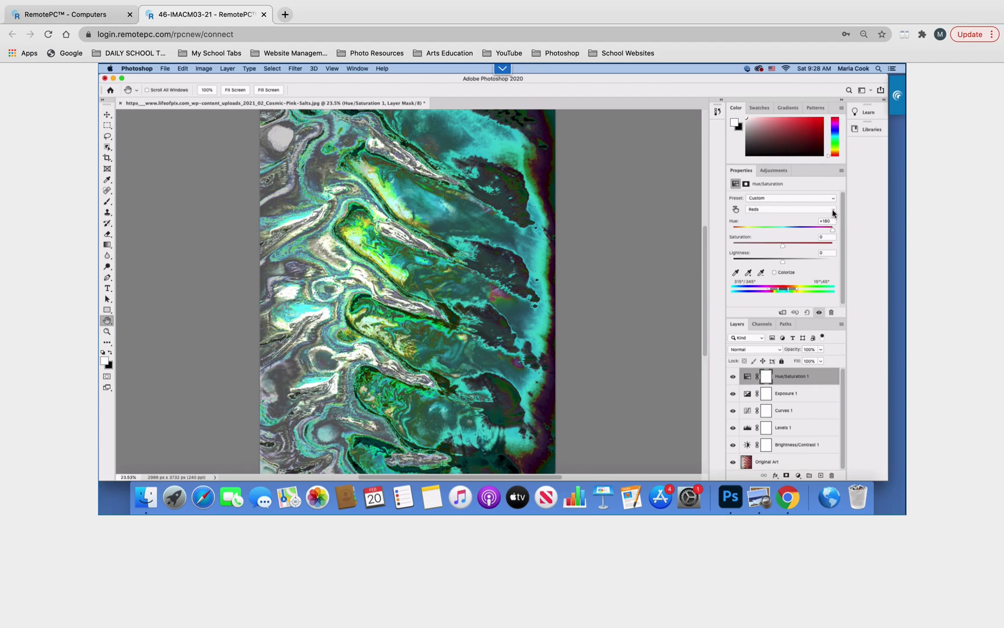
Step: Set the hue of the Greens range in the Hue/Saturation layer to -2
left_click(832, 211)
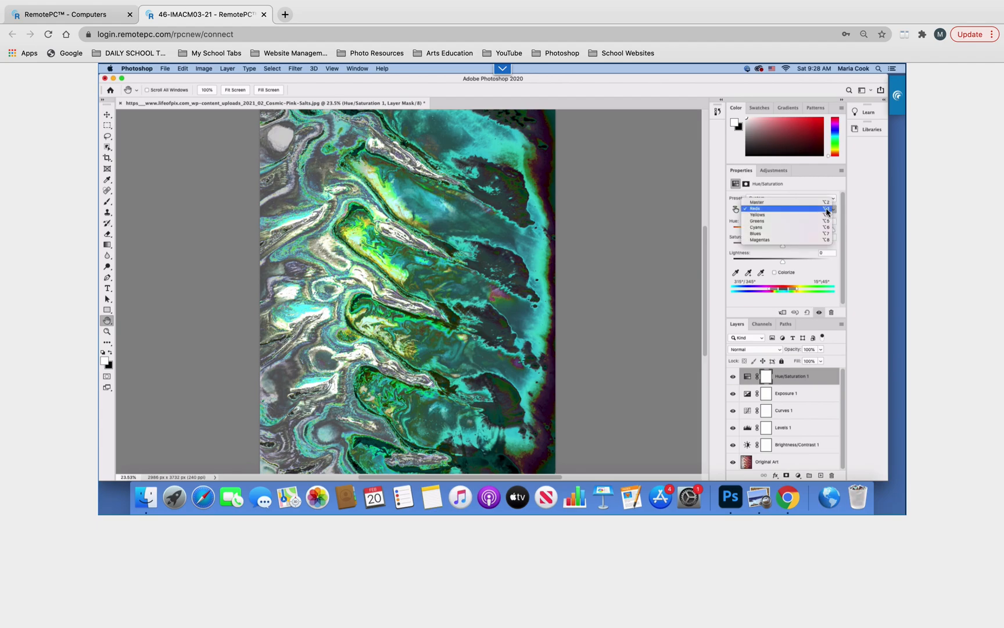
left_click(759, 224)
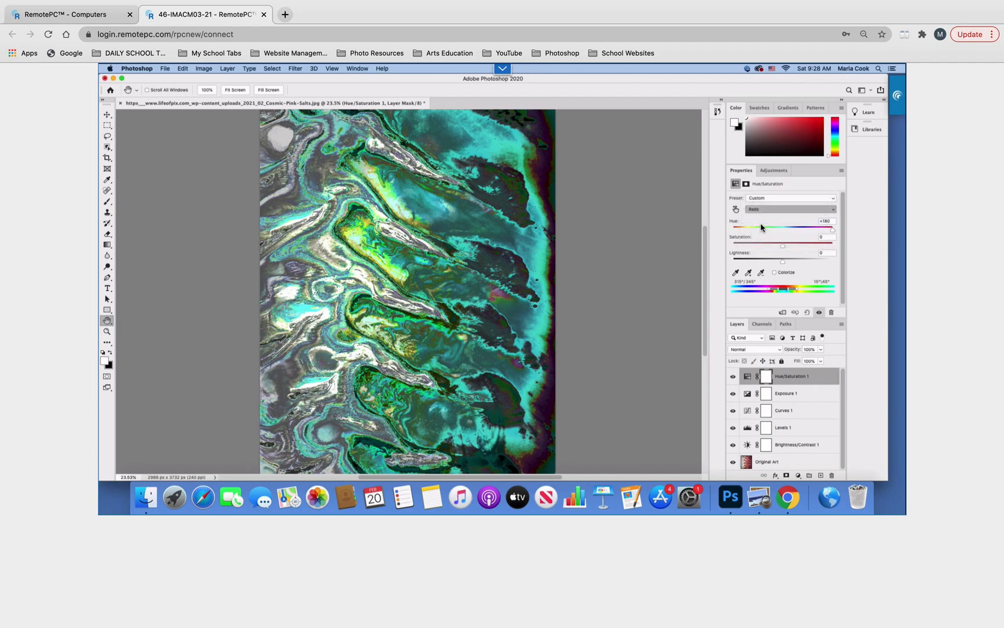
mouse_move(783, 233)
left_mouse_down()
mouse_move(739, 233)
mouse_move(837, 232)
mouse_move(731, 247)
mouse_move(808, 249)
mouse_move(783, 246)
left_mouse_up()
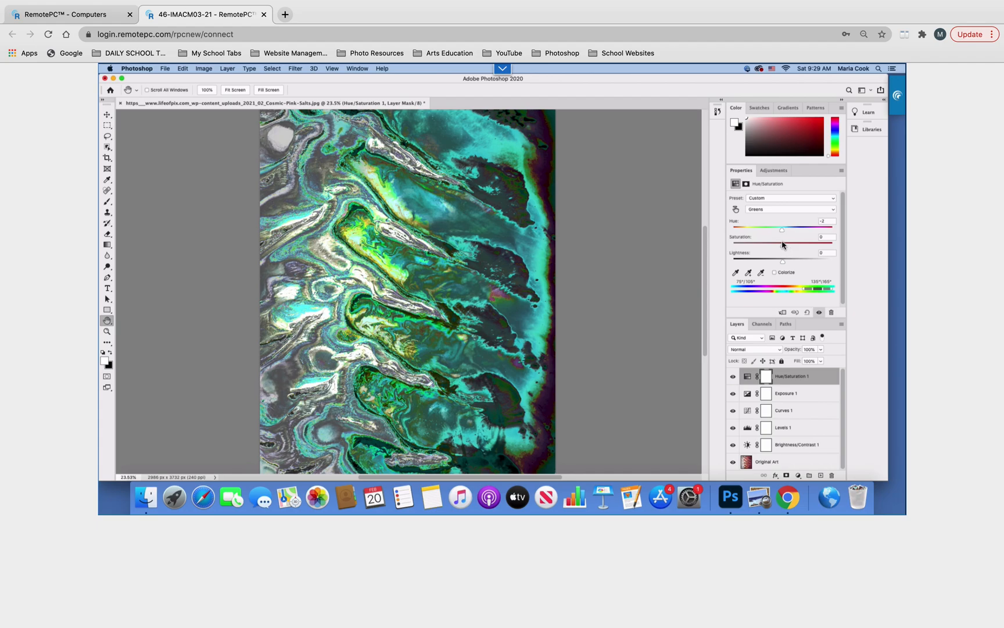
Step: Set the hue of the Reds range in the Hue/Saturation layer to -2
left_click(801, 210)
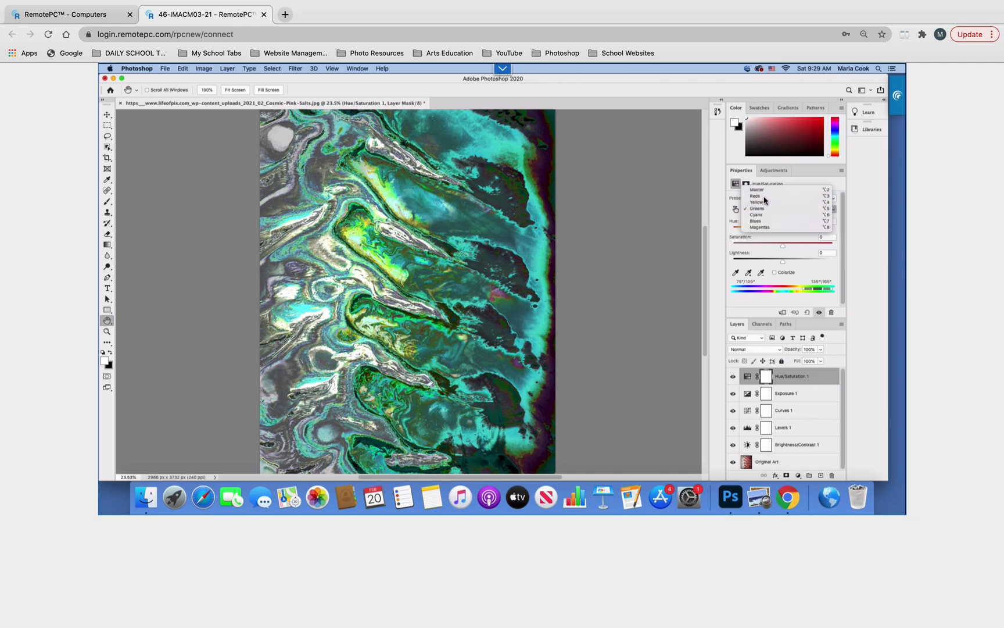
left_click(764, 196)
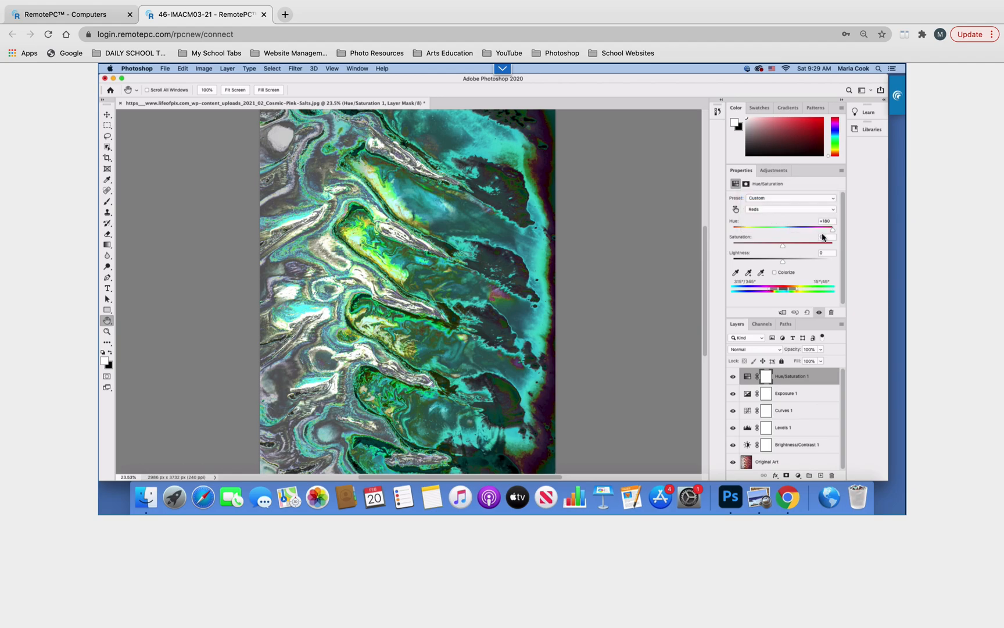
left_click_drag(832, 233, 780, 228)
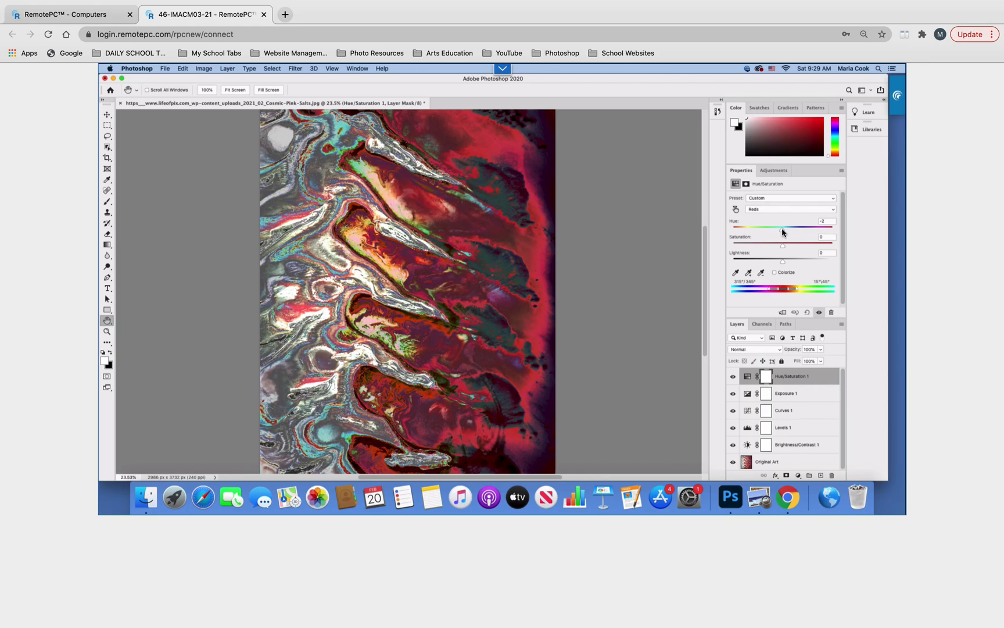
Step: Set the Master hue of the Hue/Saturation layer to +120
left_click(822, 211)
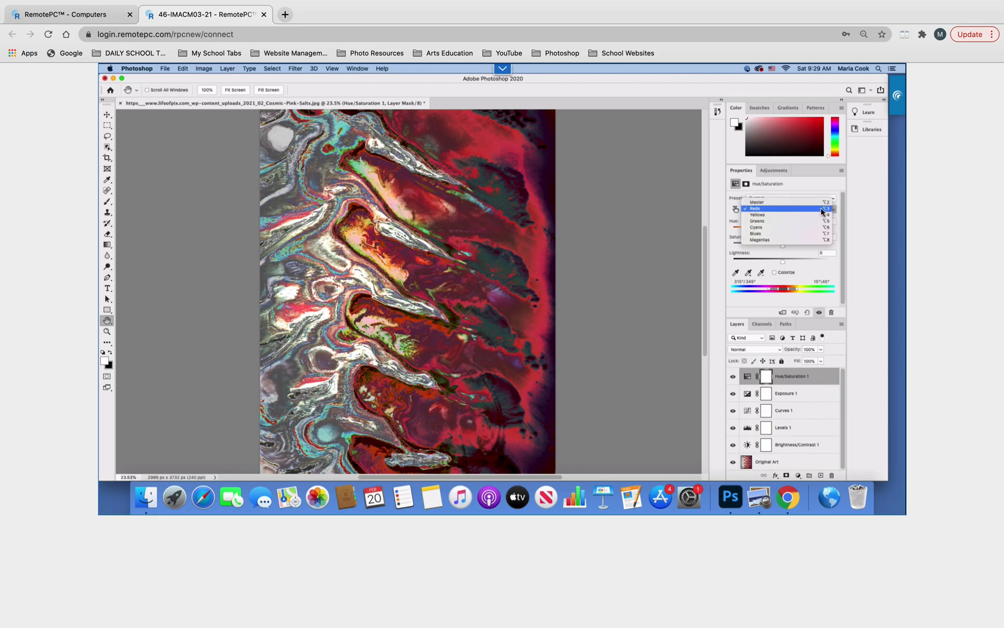
left_click(783, 202)
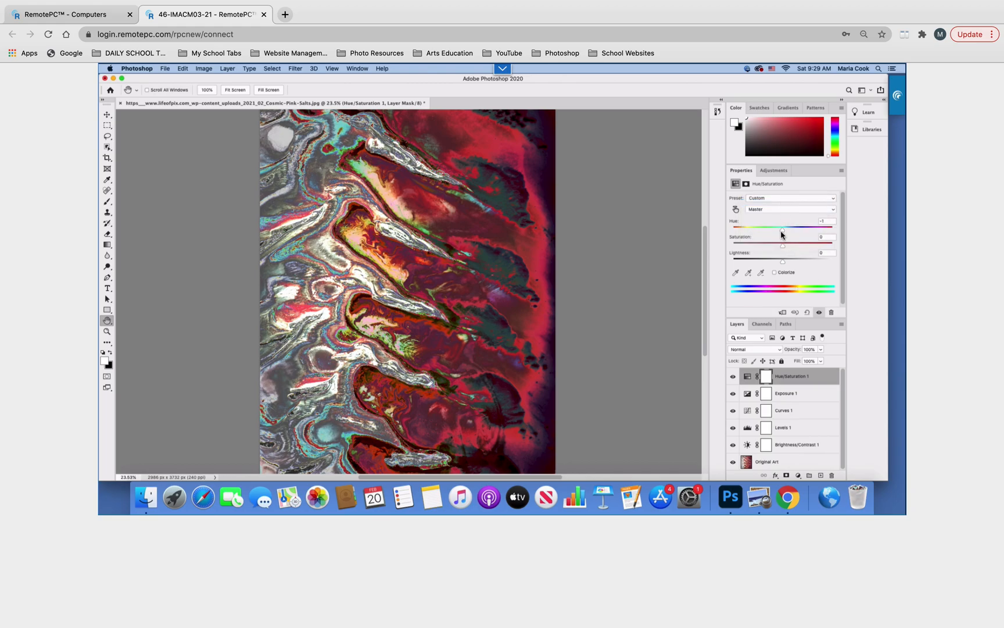
left_click_drag(783, 232, 823, 233)
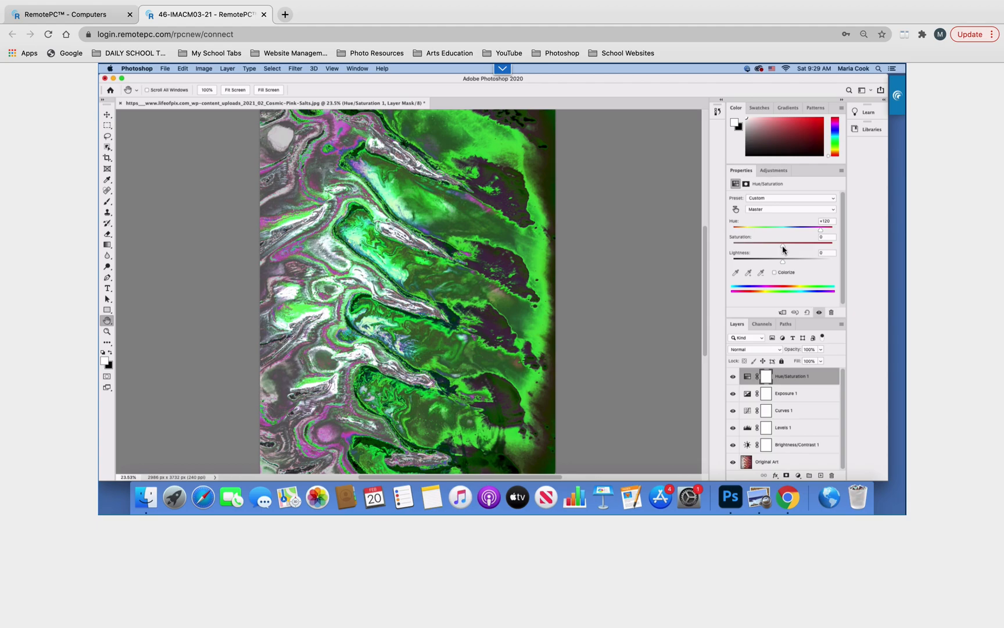
Step: Set the Hue/Saturation layer's Master saturation to -23 and its lightness to -4
left_click_drag(782, 248, 815, 245)
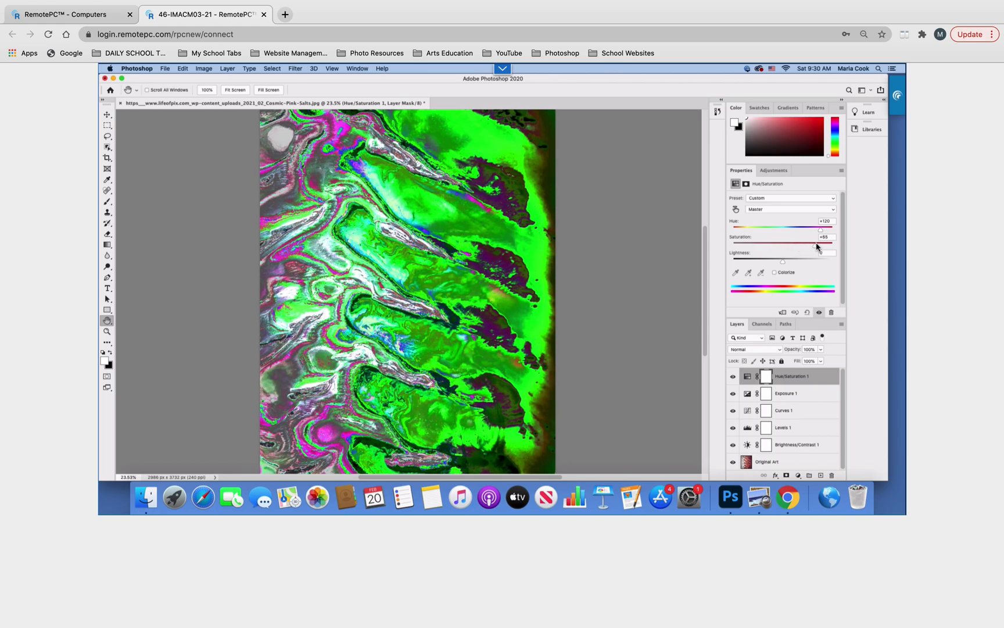
left_click_drag(822, 247, 773, 249)
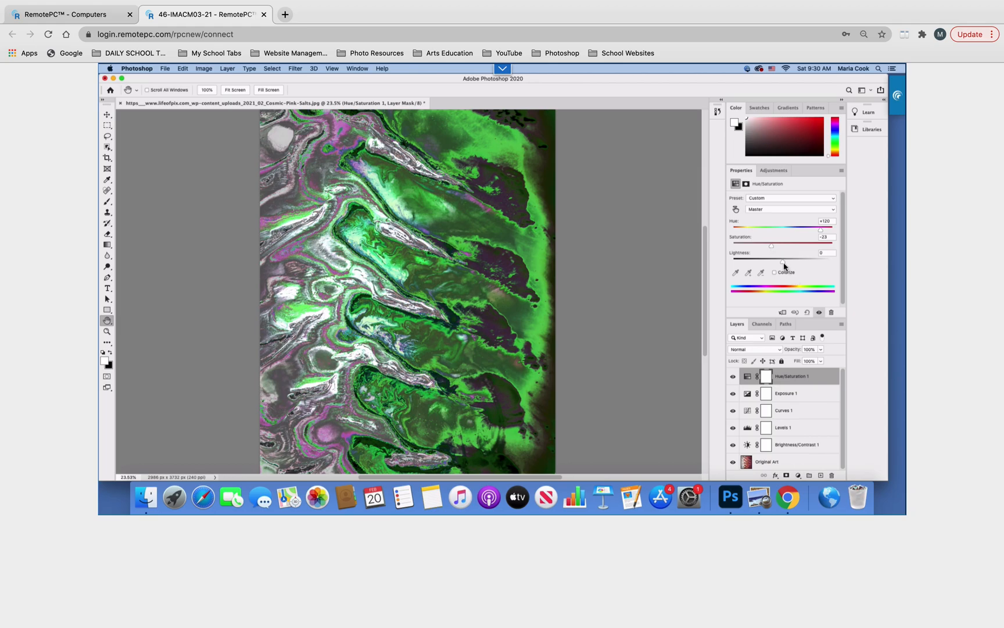
mouse_move(783, 264)
left_mouse_down()
mouse_move(809, 264)
mouse_move(761, 270)
mouse_move(802, 266)
mouse_move(782, 268)
left_mouse_up()
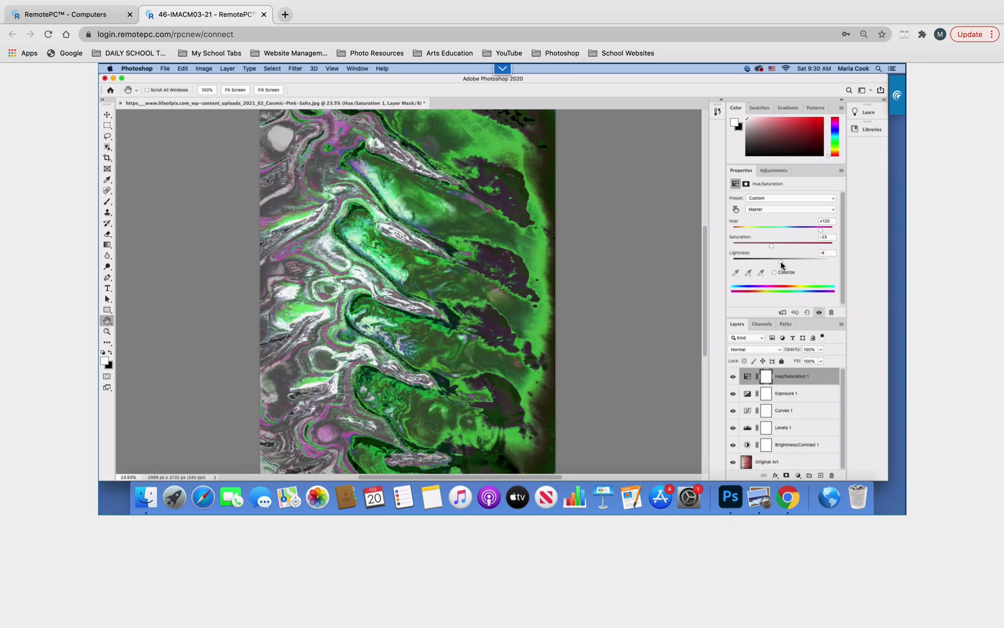
Step: Add a Color Balance adjustment layer and set its Midtones to Cyan/Red -40 and Magenta/Green -34
left_click(774, 172)
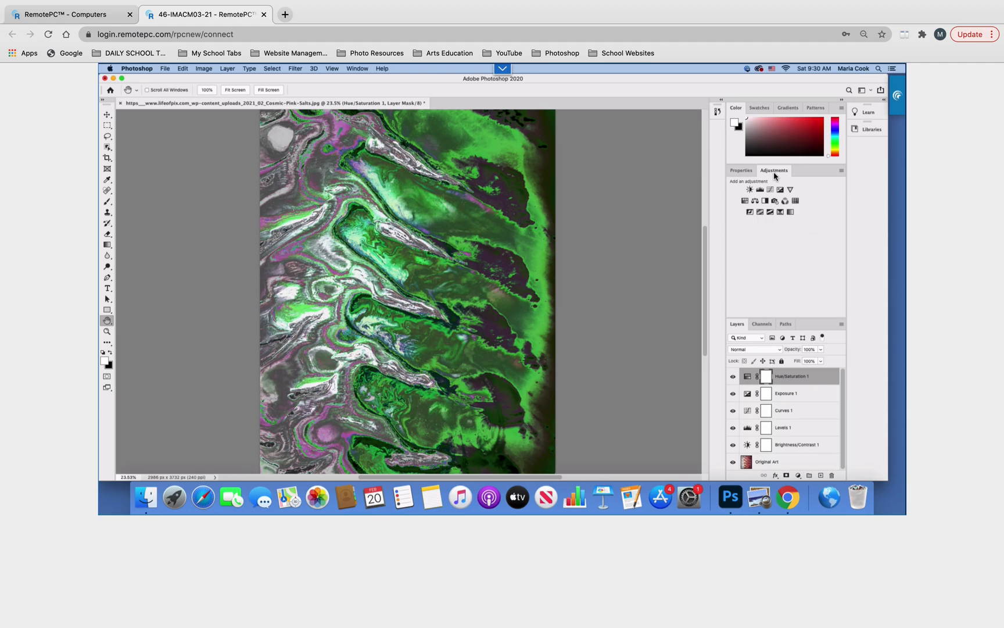
left_click(755, 201)
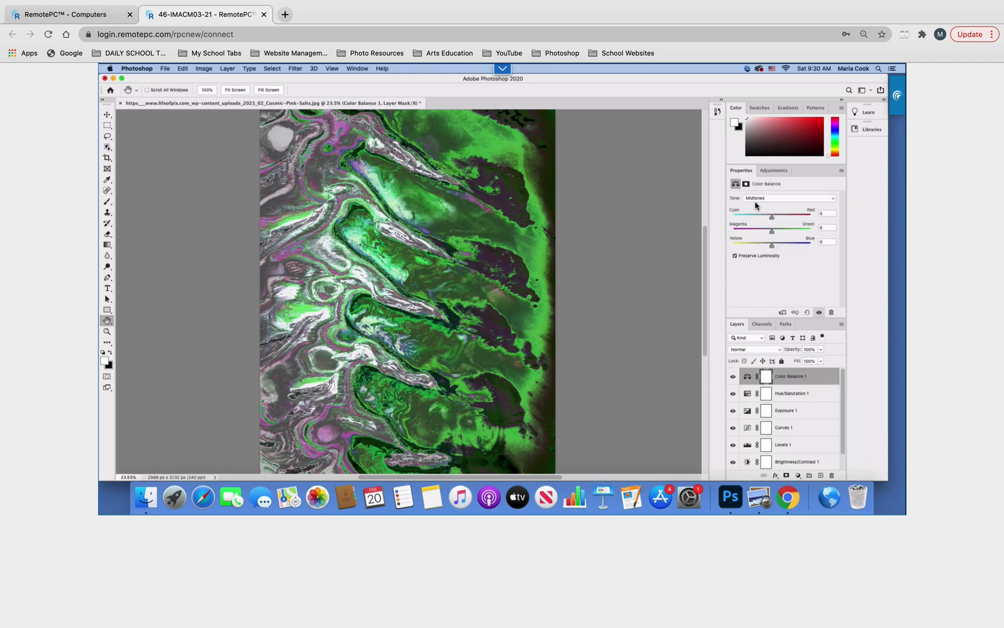
mouse_move(772, 219)
left_mouse_down()
mouse_move(794, 219)
mouse_move(766, 222)
left_mouse_up()
mouse_move(773, 222)
left_mouse_down()
mouse_move(748, 224)
mouse_move(766, 233)
mouse_move(756, 226)
left_mouse_up()
left_click_drag(772, 231, 758, 235)
Step: Set the Color Balance Shadows to Cyan/Red -56 and Magenta/Green about +46
left_click(816, 199)
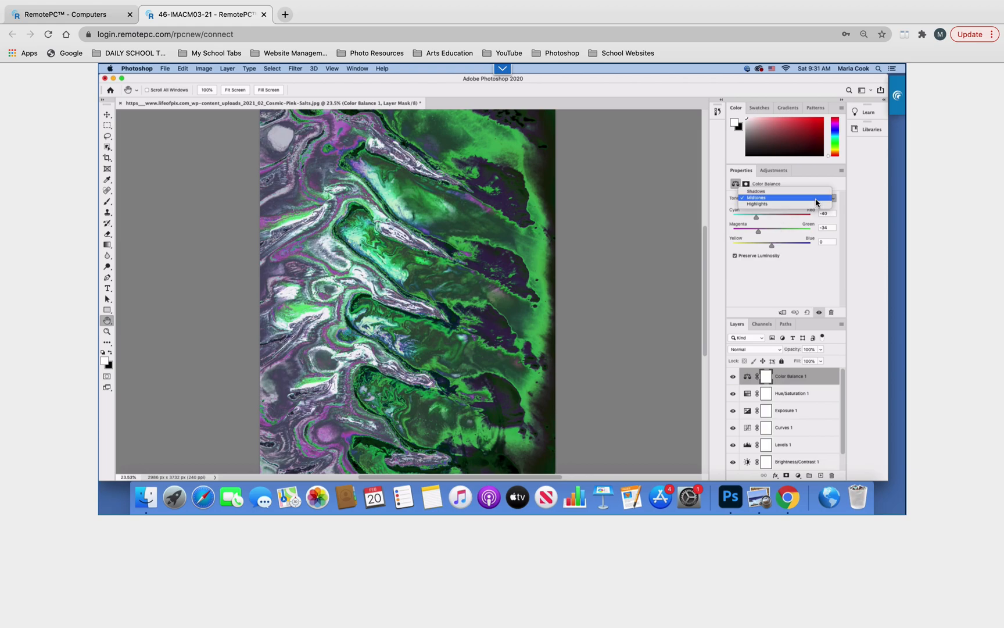
left_click(762, 192)
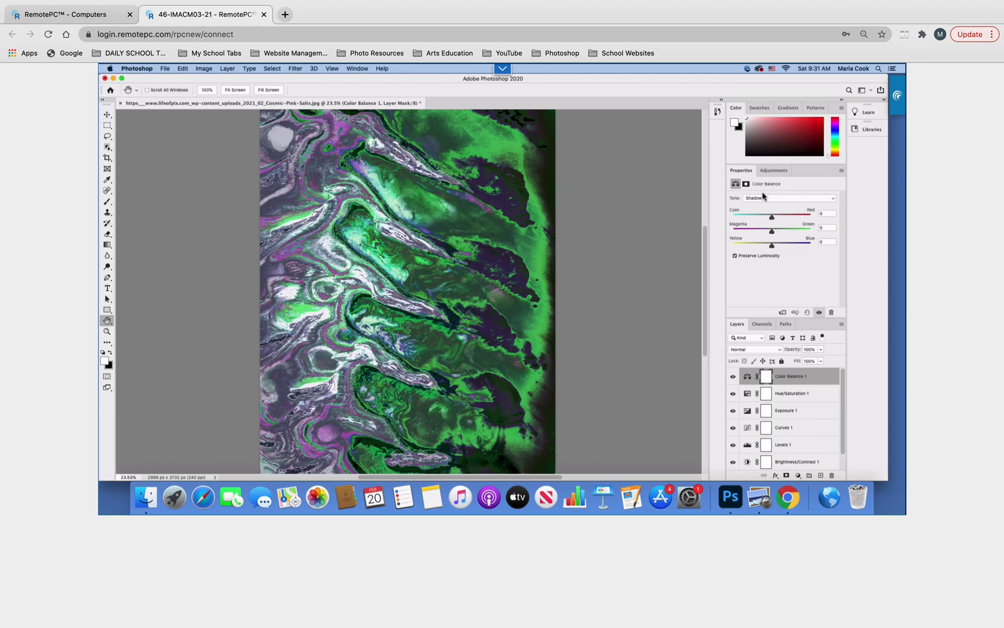
mouse_move(772, 220)
left_mouse_down()
mouse_move(796, 220)
mouse_move(769, 220)
left_mouse_up()
left_click_drag(754, 226, 790, 236)
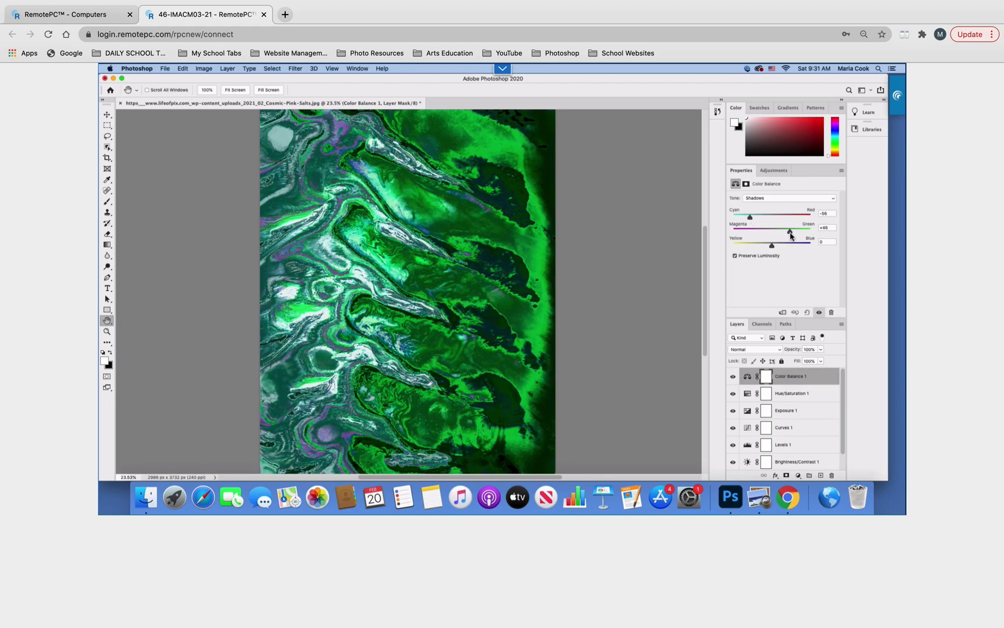
left_click_drag(791, 236, 793, 234)
Step: Add a Channel Mixer adjustment layer and keep its output channel on Red
left_click(775, 171)
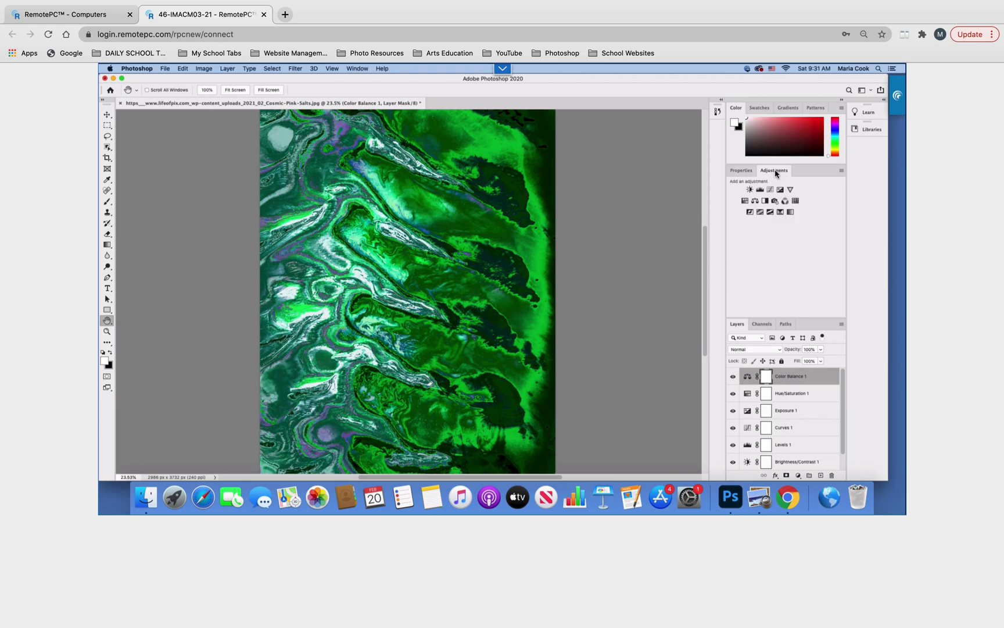
left_click(787, 202)
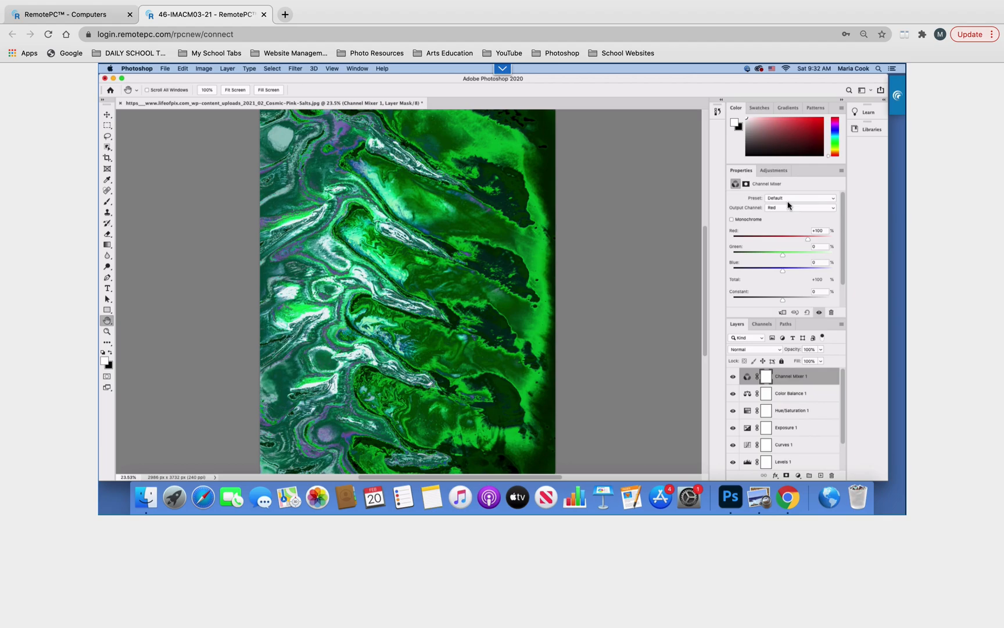
left_click(834, 209)
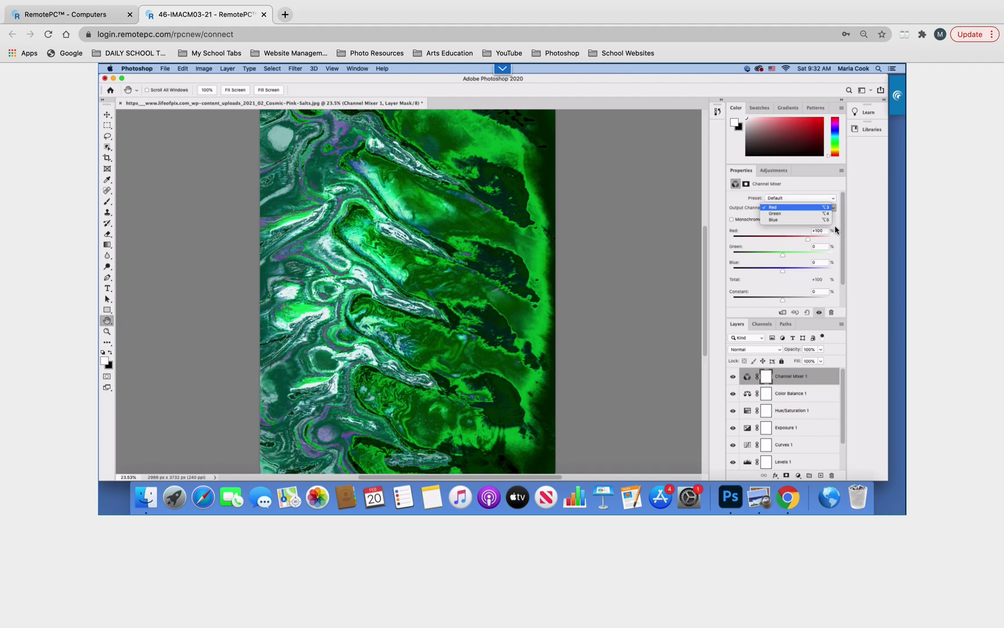
left_click(837, 215)
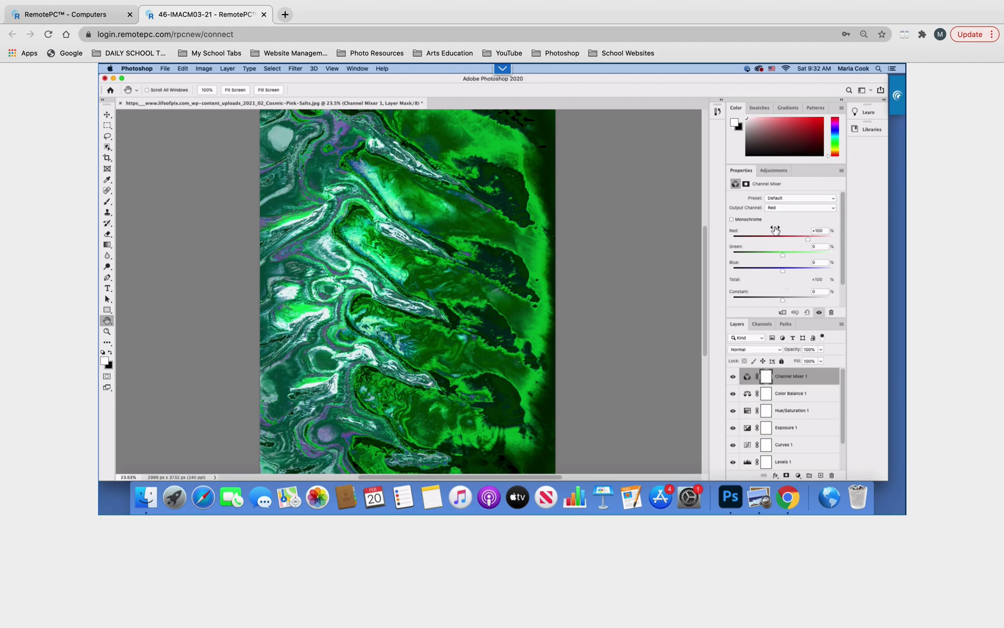
Step: Add a Selective Color adjustment layer and set the Black amount of its Blacks range to +41%
left_click(768, 170)
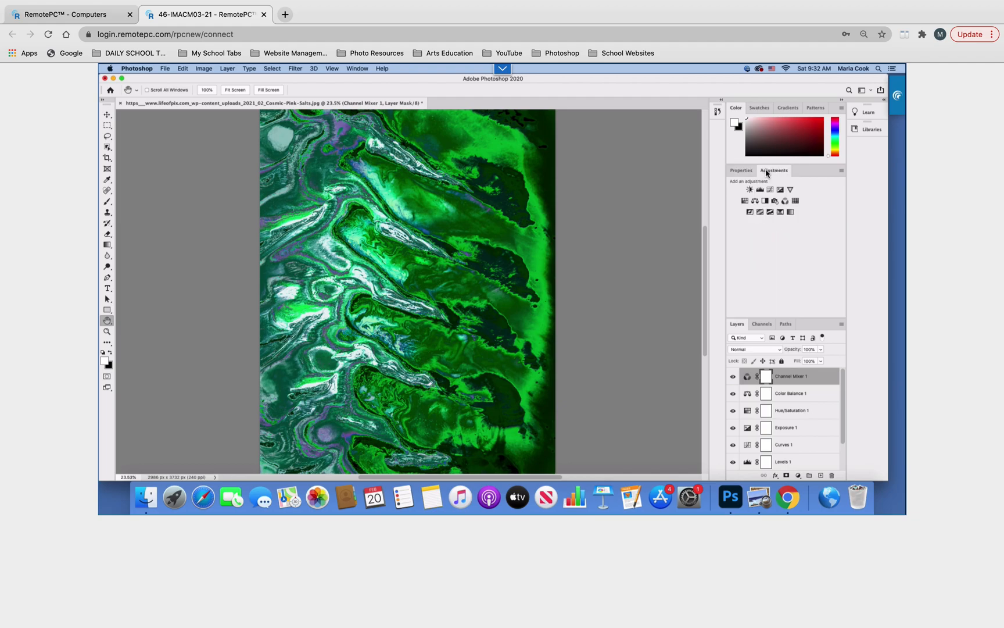
left_click(780, 212)
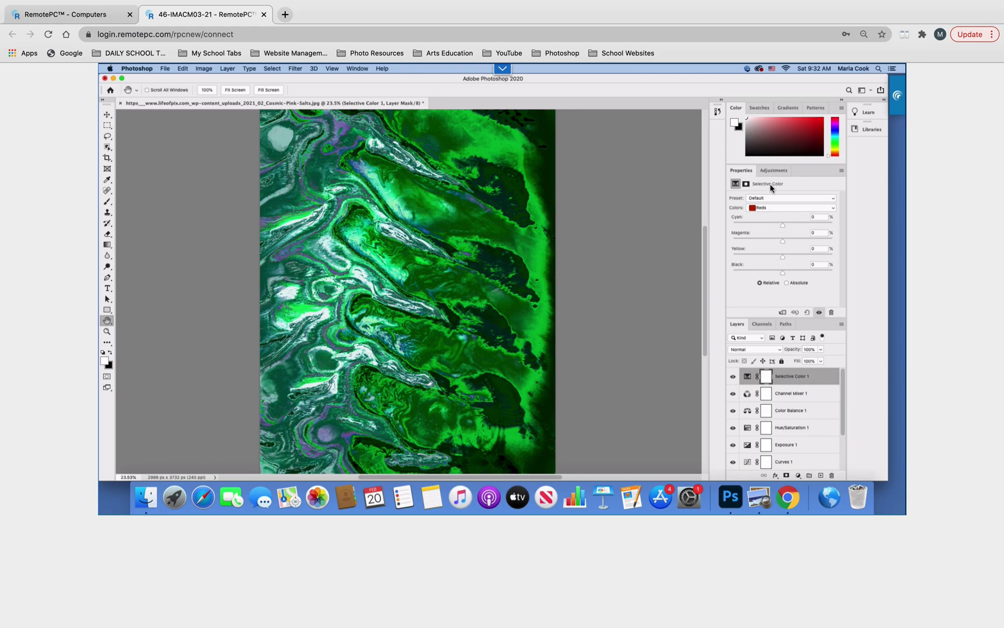
left_click(832, 209)
left_click(773, 257)
left_click_drag(783, 275, 808, 275)
left_click_drag(796, 238, 795, 236)
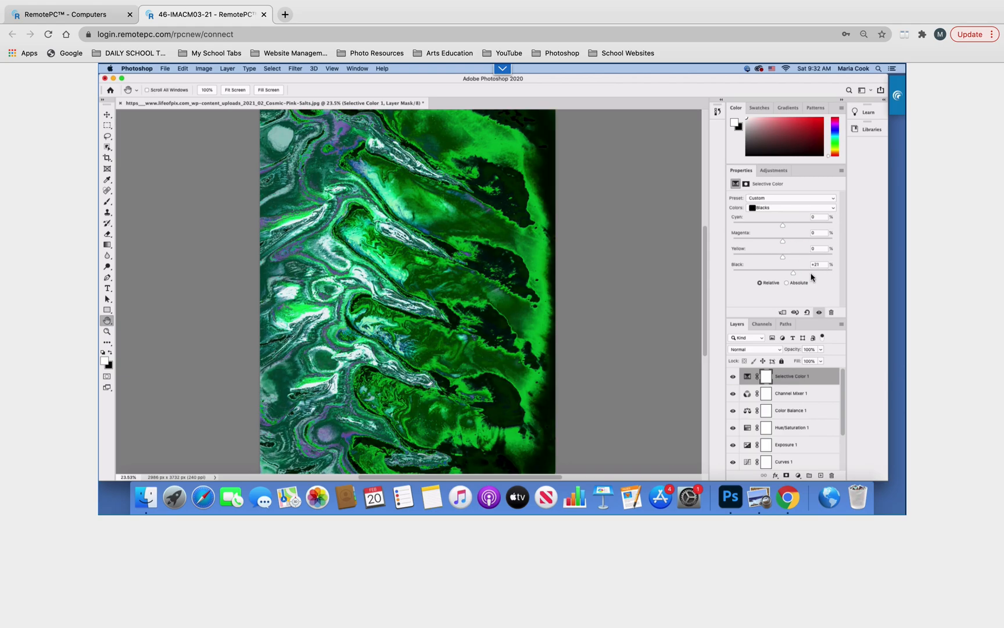
left_click_drag(796, 276, 805, 278)
Step: Set the Selective Color Whites range to Cyan +2%, Magenta +1% and Yellow +92%, using the Absolute method
left_click(833, 208)
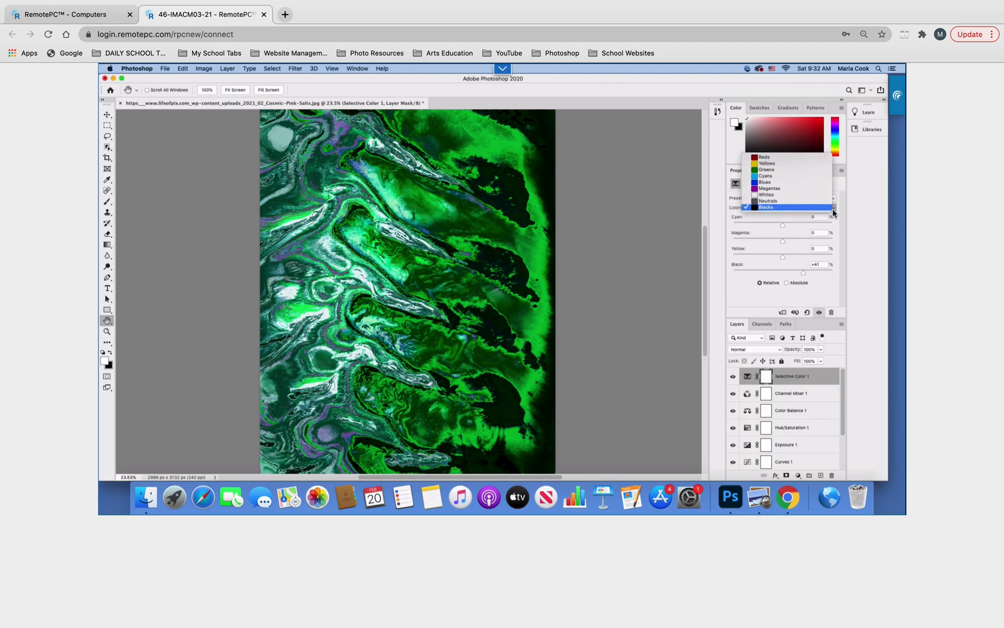
left_click(755, 196)
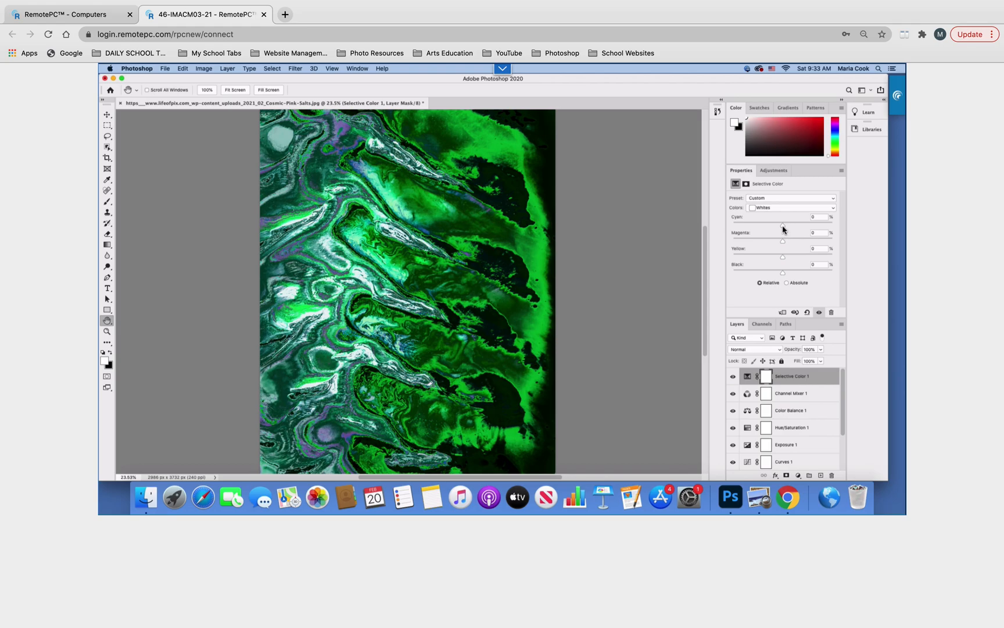
mouse_move(784, 229)
left_mouse_down()
mouse_move(815, 231)
mouse_move(742, 228)
mouse_move(805, 246)
mouse_move(827, 241)
mouse_move(783, 243)
left_mouse_up()
left_click_drag(783, 244, 803, 248)
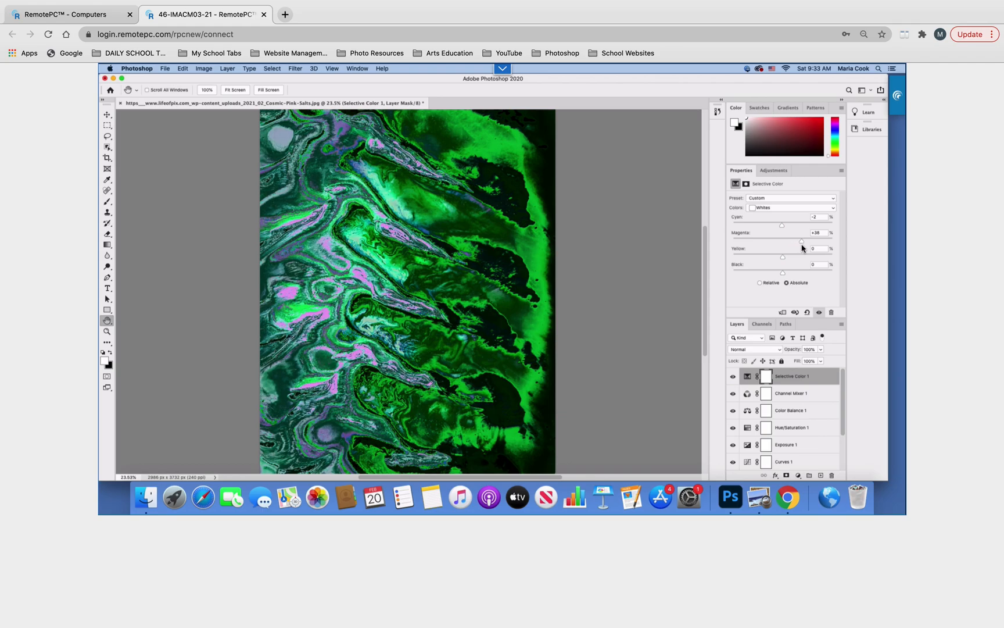
left_click_drag(806, 245, 808, 246)
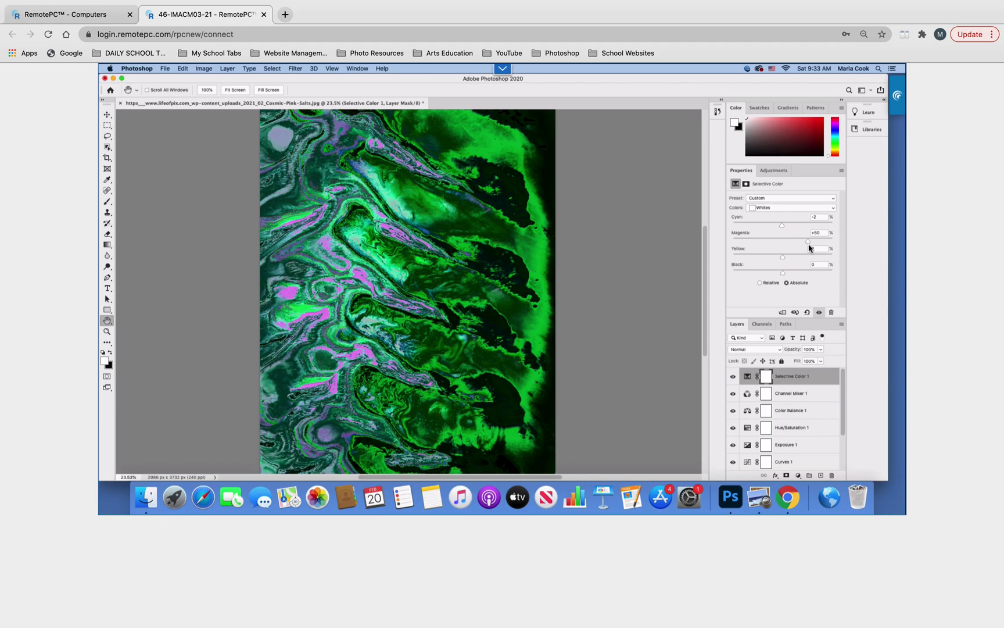
left_click_drag(808, 246, 783, 247)
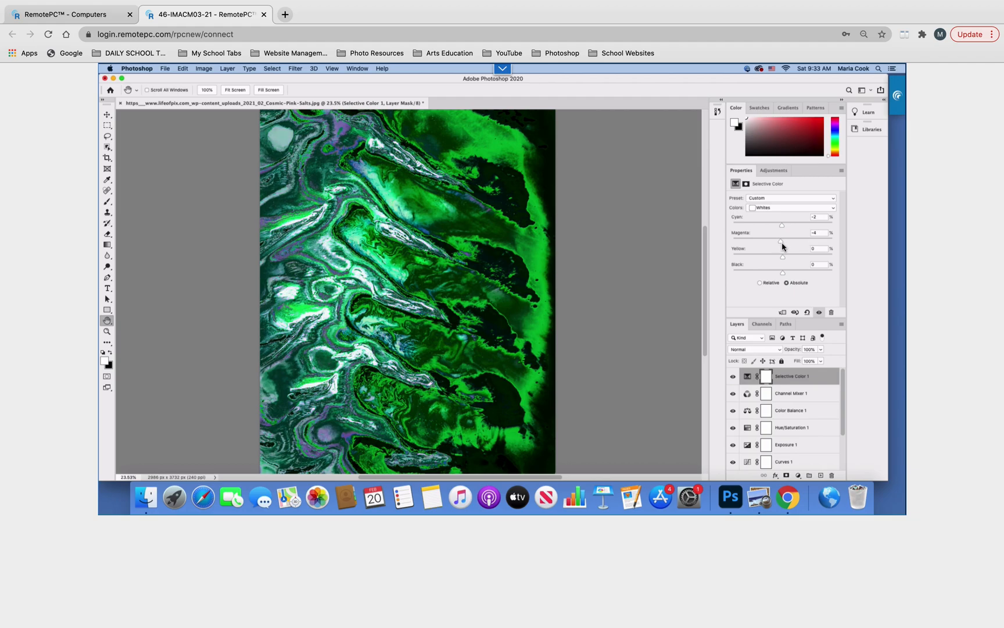
left_click_drag(782, 225, 830, 263)
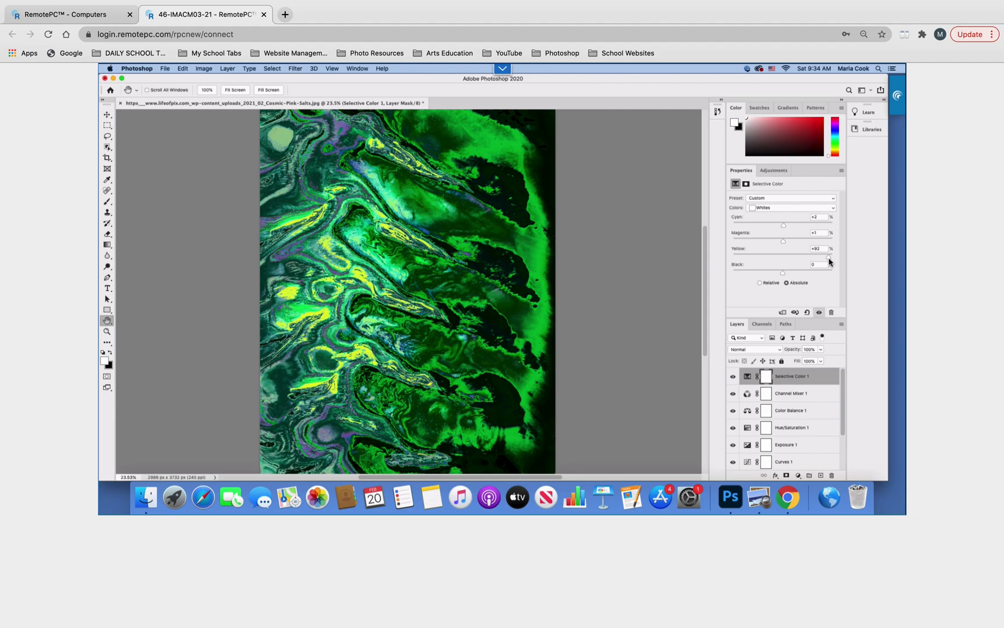
Step: Add a Posterize adjustment layer and try its levels at 2 and at 255
left_click(775, 172)
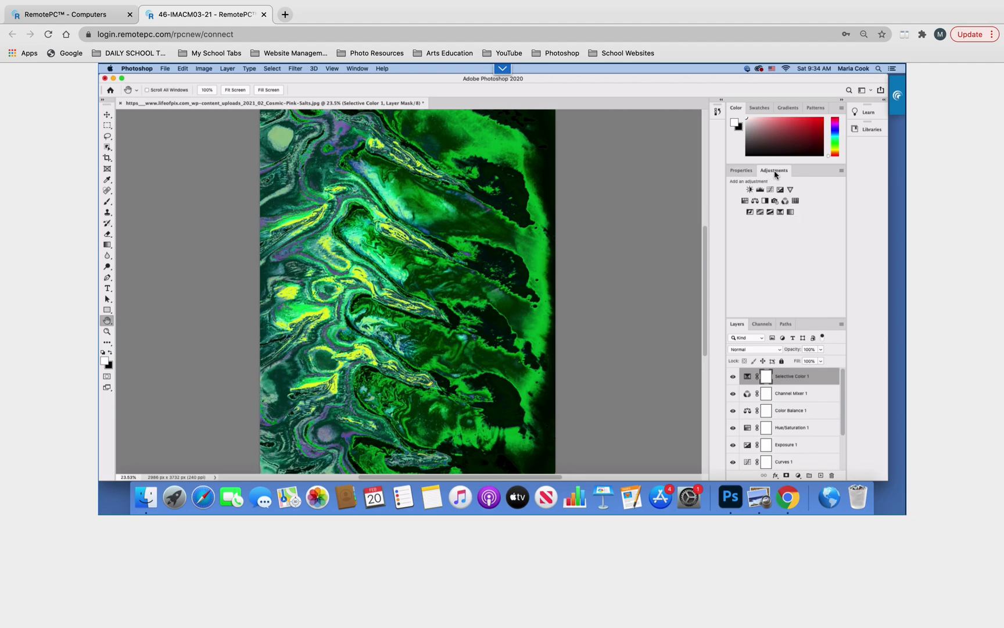
left_click(760, 212)
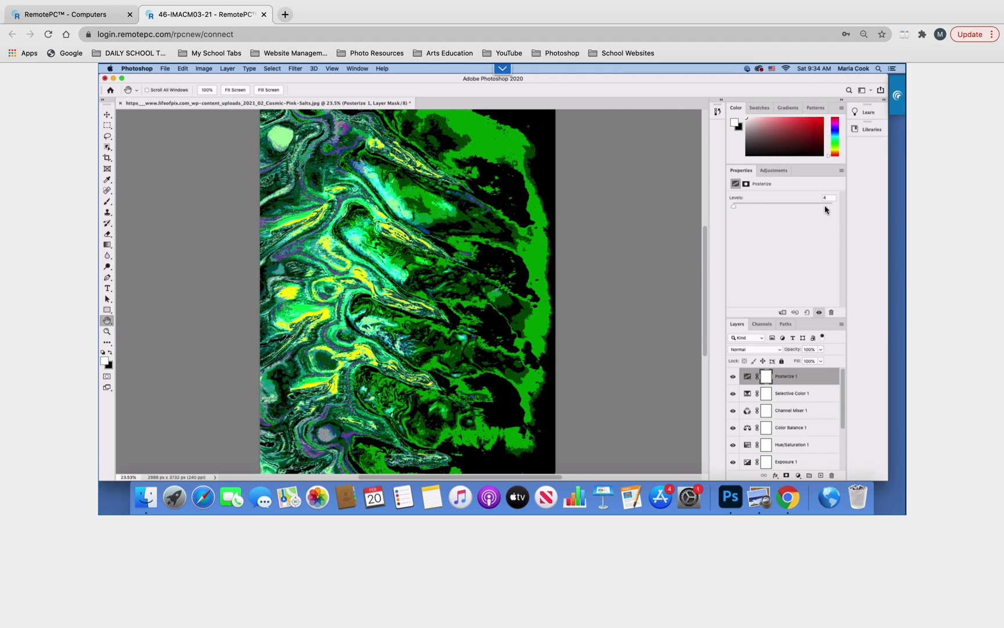
left_click_drag(735, 207, 715, 212)
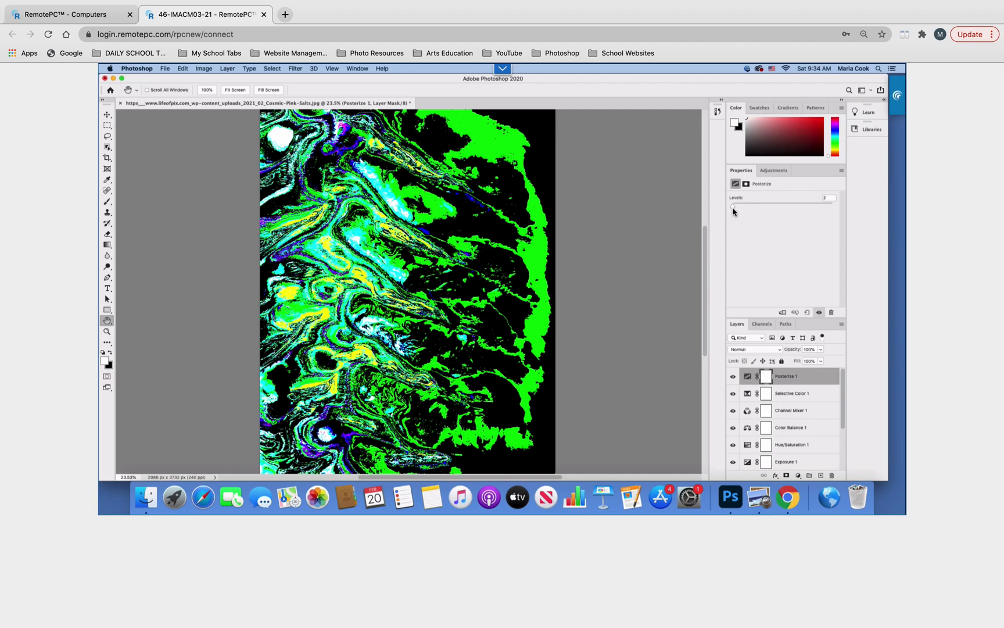
left_click_drag(733, 206, 834, 214)
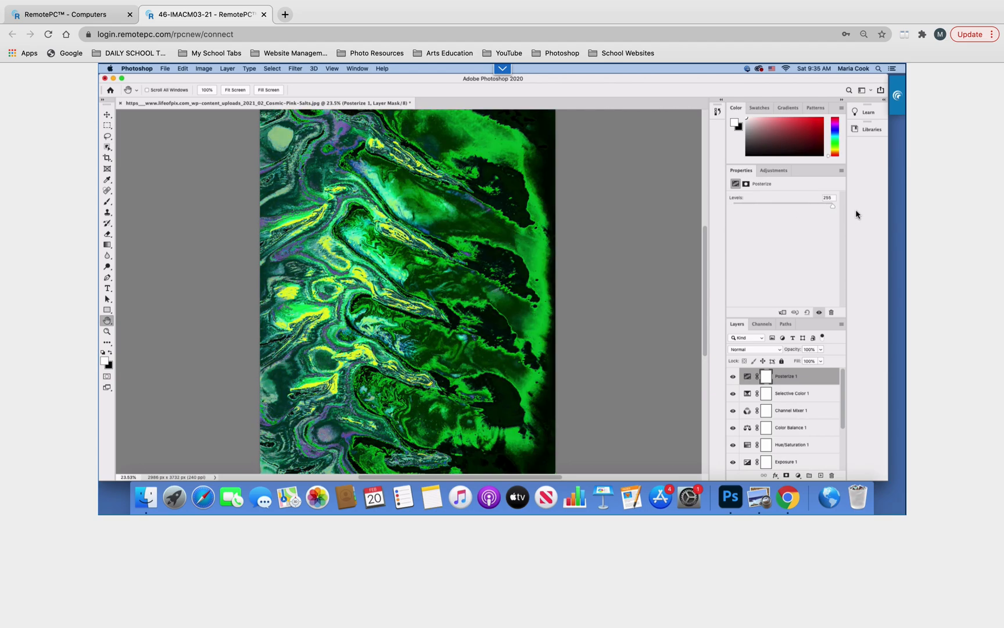
left_click(760, 205)
Step: Try a density of 60% on the Posterize layer's mask
left_click(746, 184)
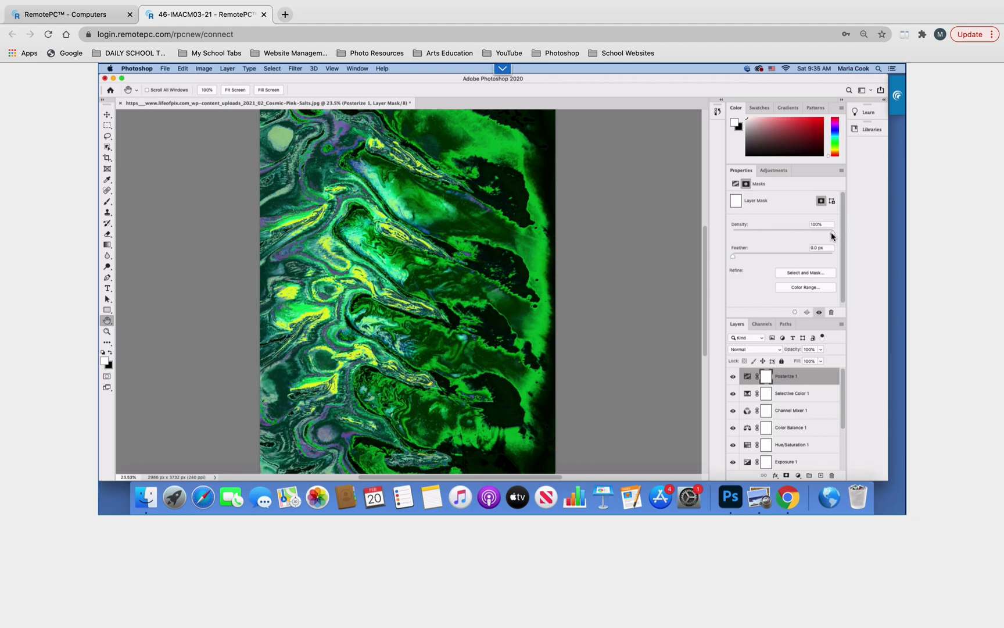
left_click_drag(831, 236, 864, 234)
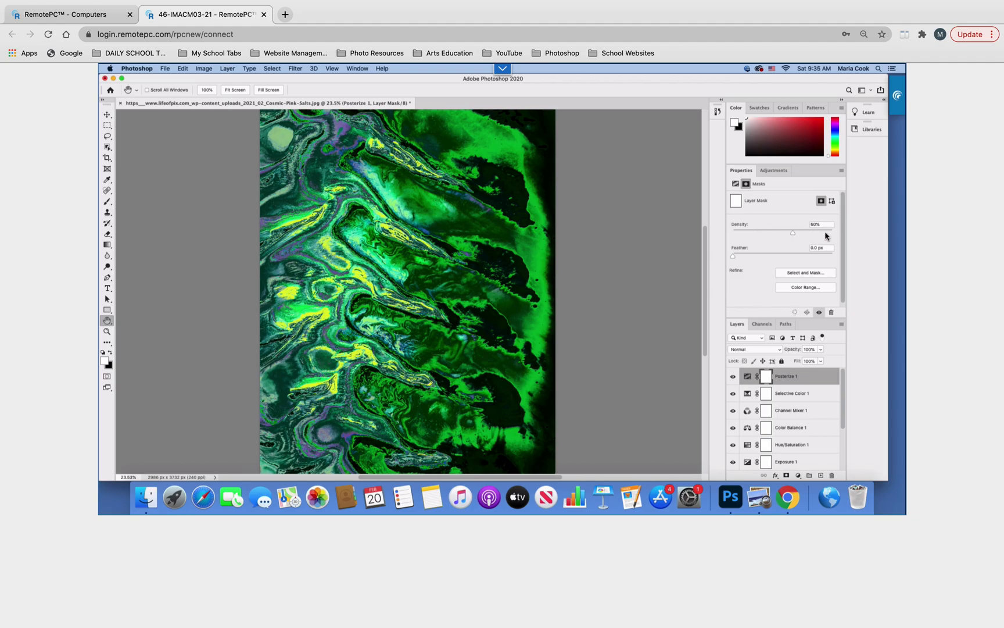
Step: Add a Vibrance adjustment layer and set its vibrance to -34 and its saturation to +1
left_click(777, 172)
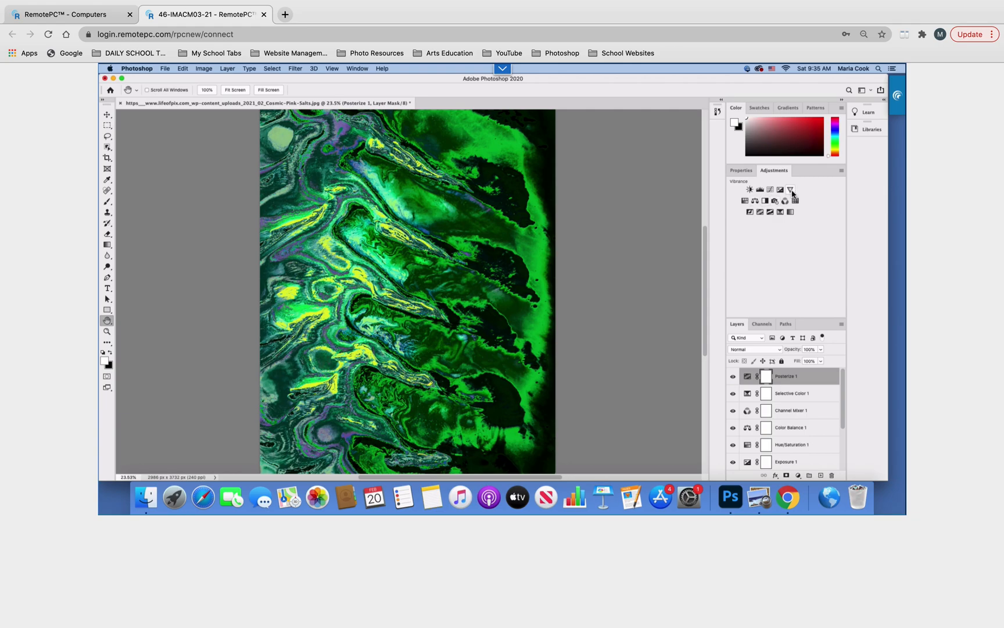
left_click(791, 190)
left_click_drag(785, 207, 813, 204)
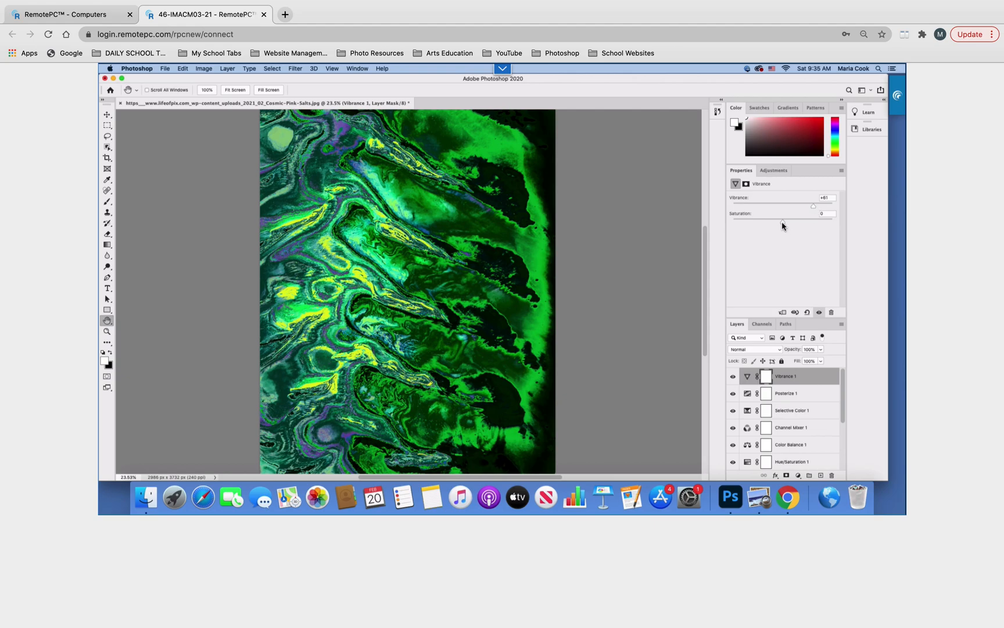
left_click_drag(806, 225, 810, 226)
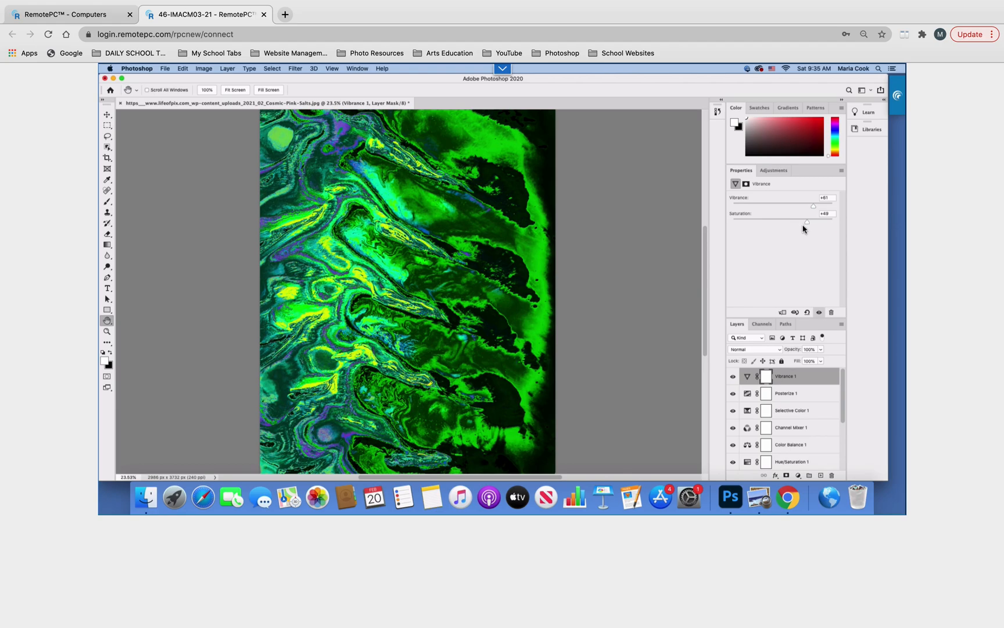
left_click_drag(797, 228, 776, 229)
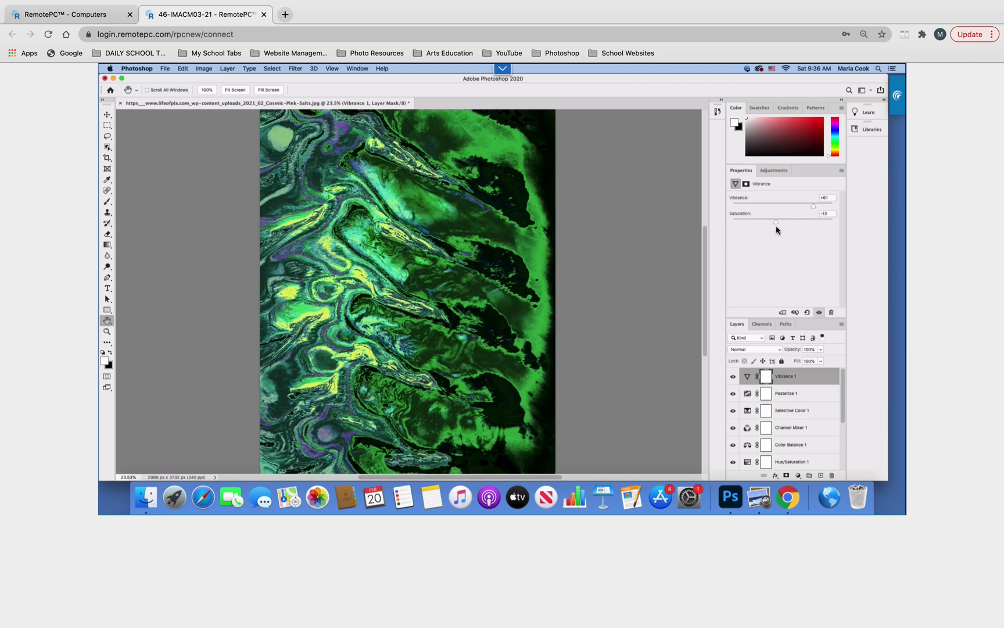
mouse_move(777, 230)
left_mouse_down()
mouse_move(770, 223)
mouse_move(799, 229)
mouse_move(777, 225)
mouse_move(790, 213)
mouse_move(766, 215)
left_mouse_up()
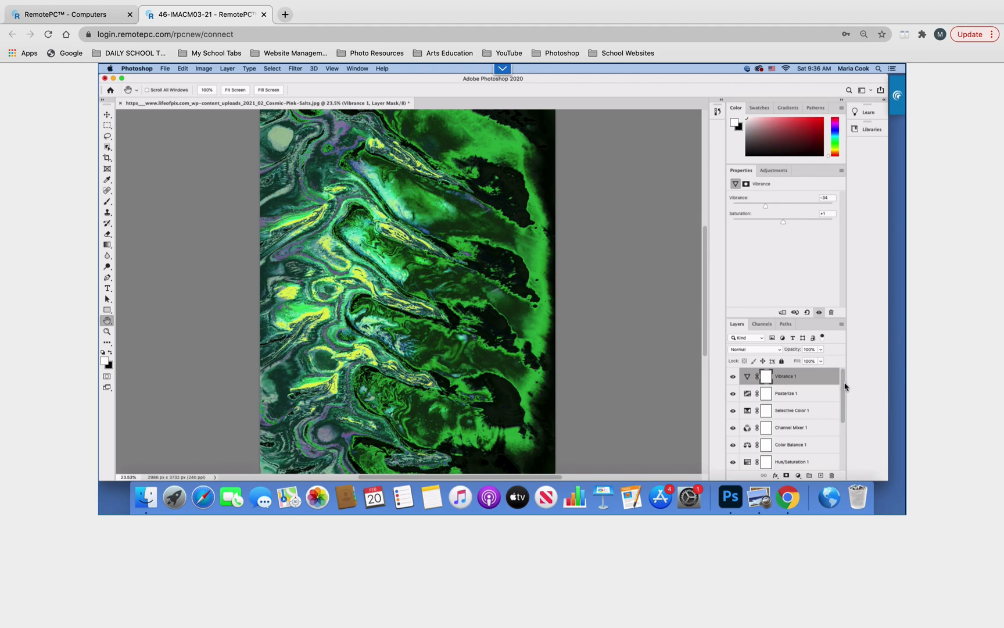
Step: Hide the Hue/Saturation layer and show it again to compare the image with and without its effect
left_click_drag(845, 385, 844, 458)
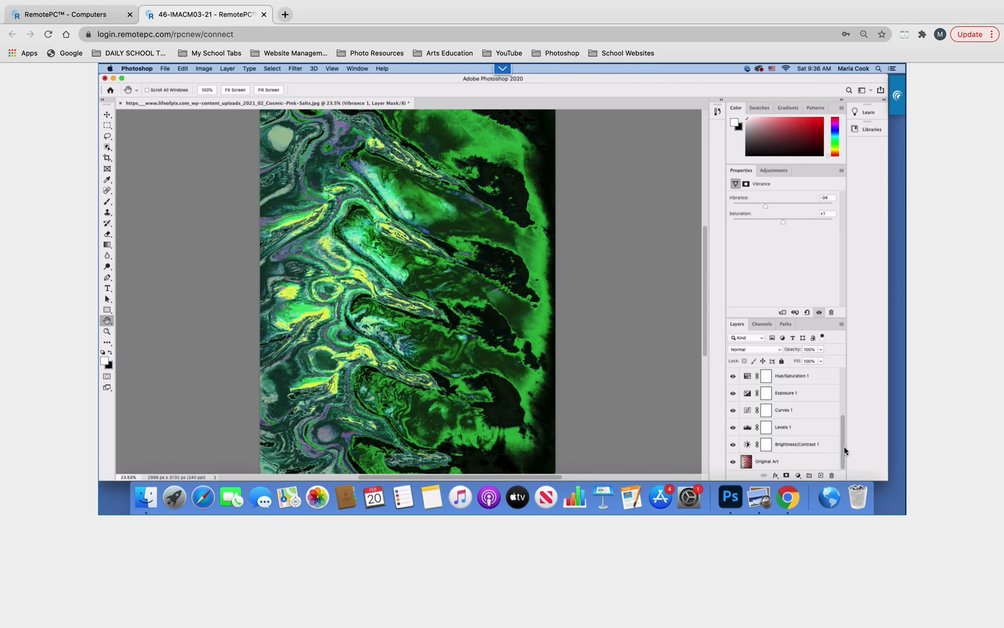
left_click(733, 376)
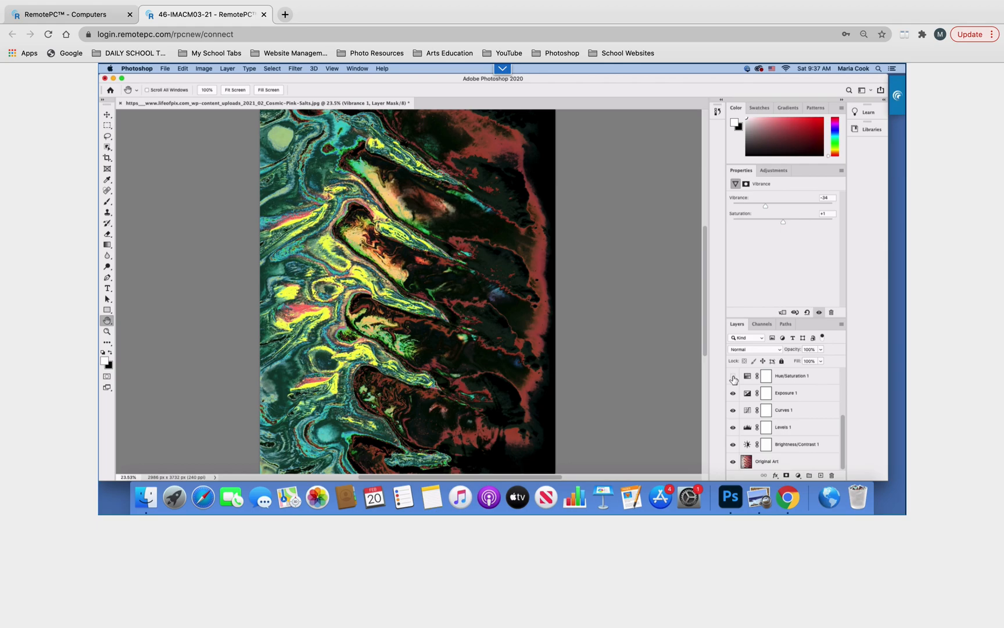
left_click(733, 376)
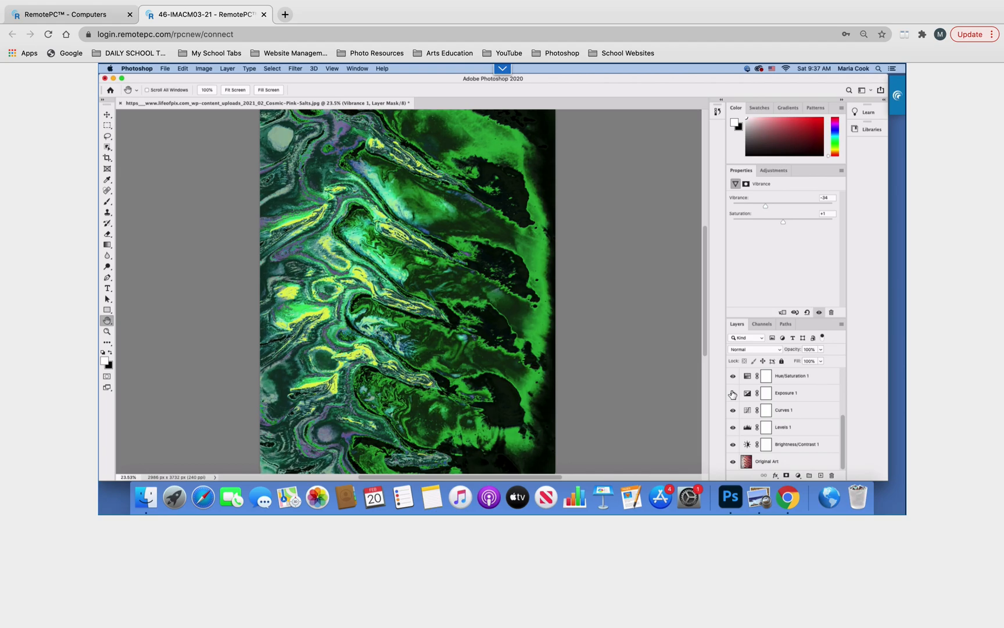
Step: Hide the Selective Color layer and show it again to compare the image with and without its effect
left_click_drag(845, 442, 846, 423)
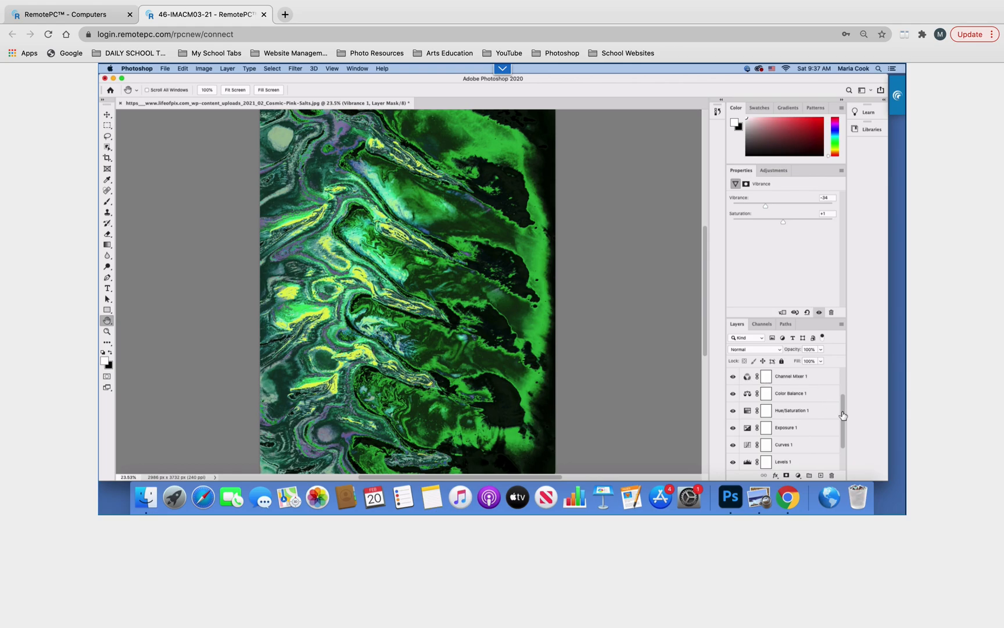
scroll(842, 411, "up", 1)
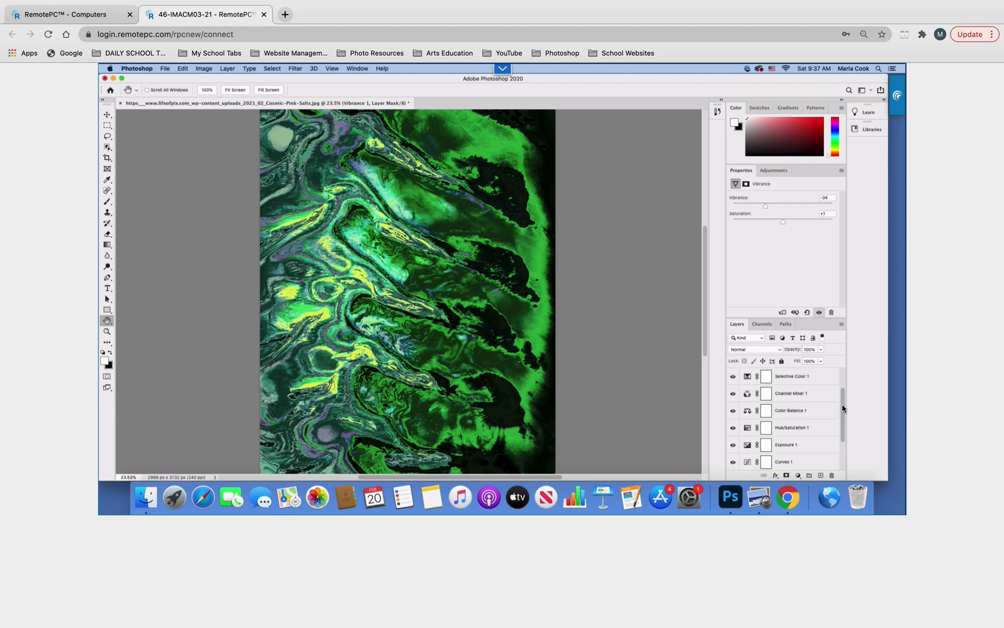
left_click(733, 377)
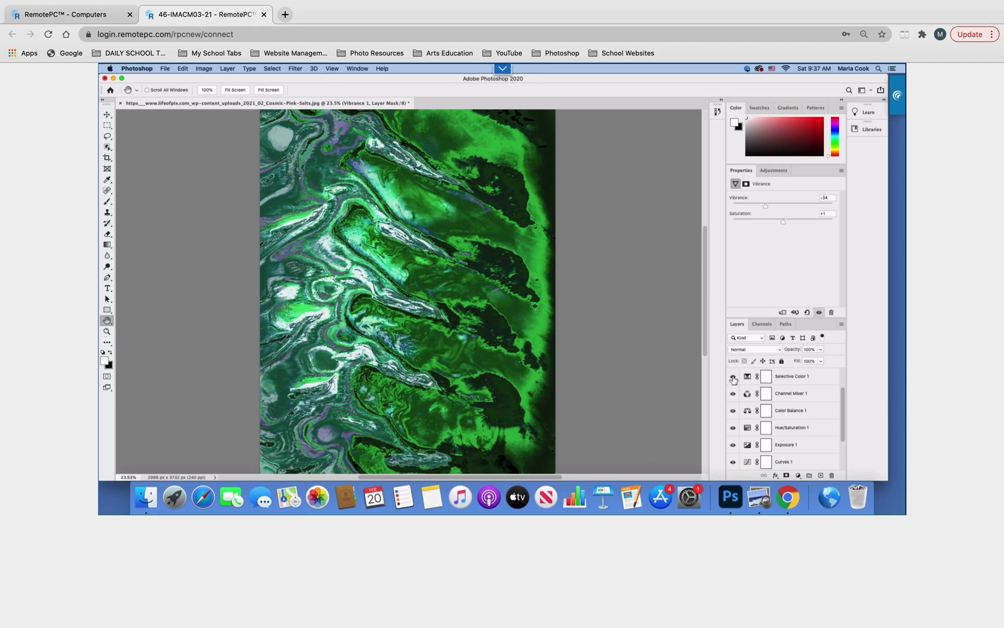
left_click(733, 378)
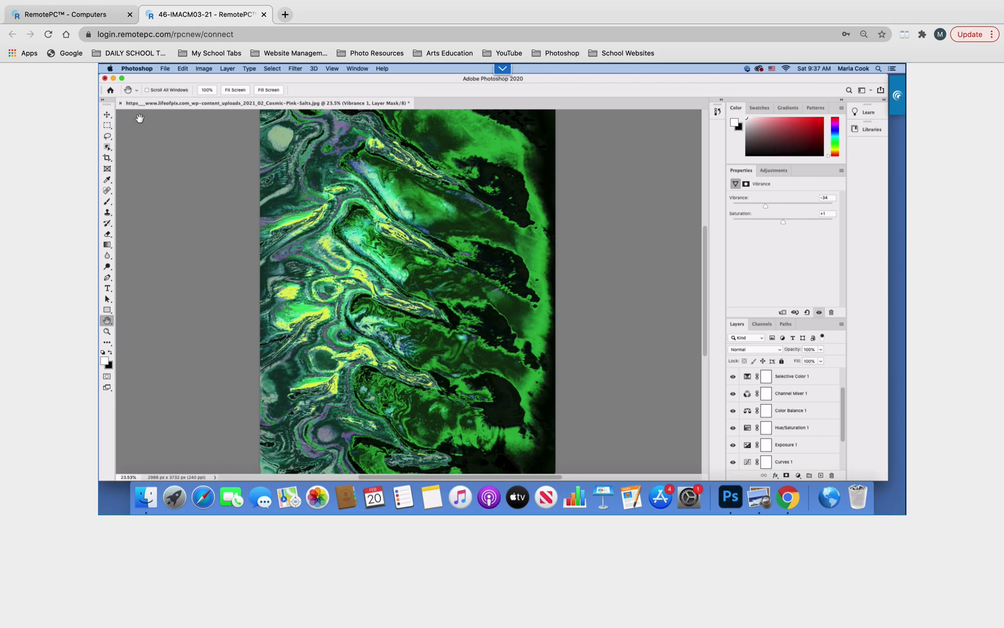
Step: Start saving the layered document on the computer under the name "Mrs C - Cosmic Salts Green - v1"
left_click(166, 69)
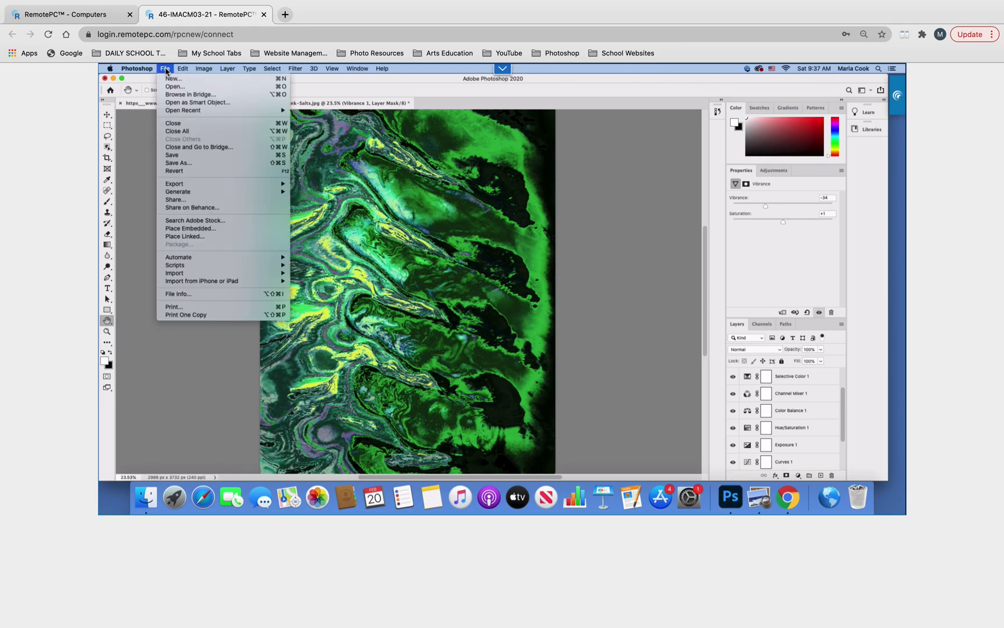
left_click(176, 165)
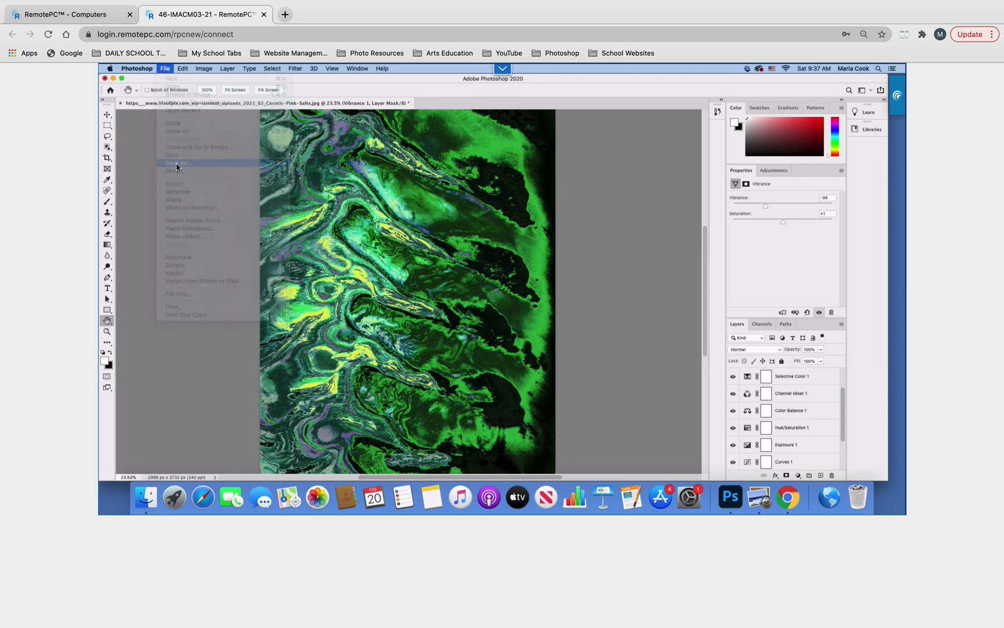
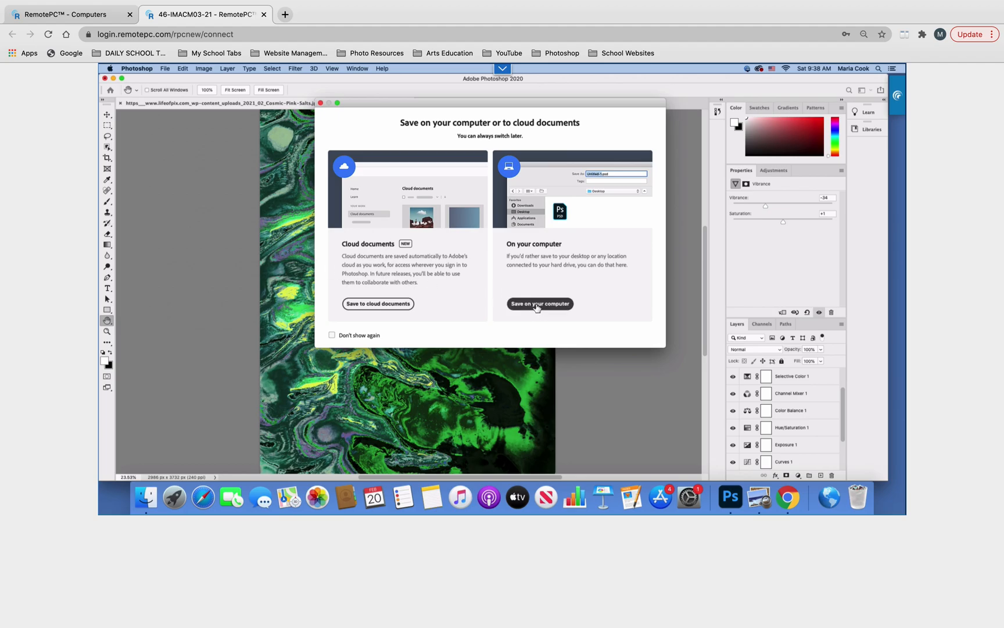
left_click(537, 304)
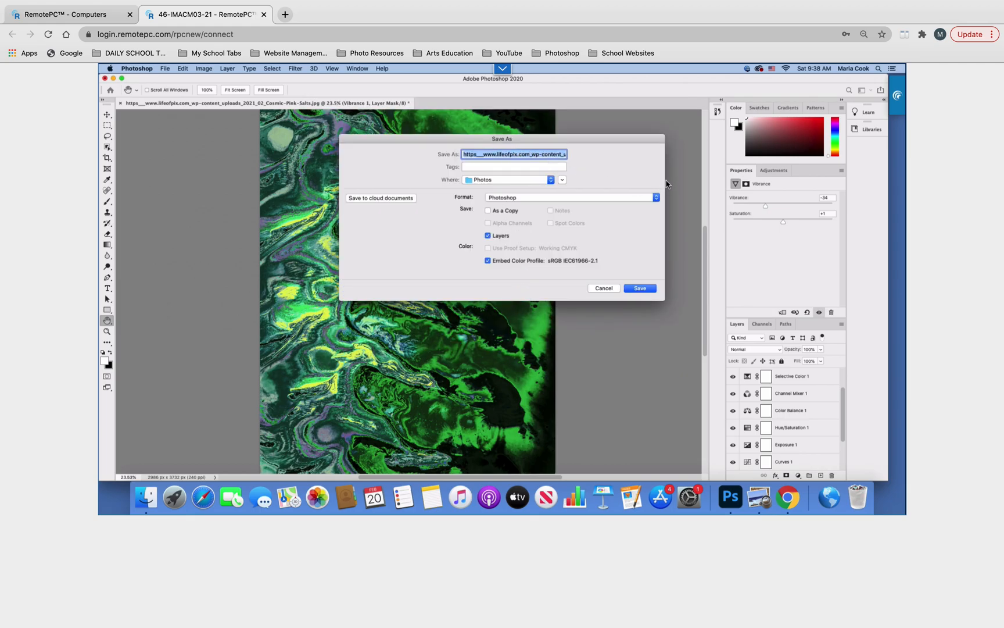
type("Mrs C - Cosmic Salts")
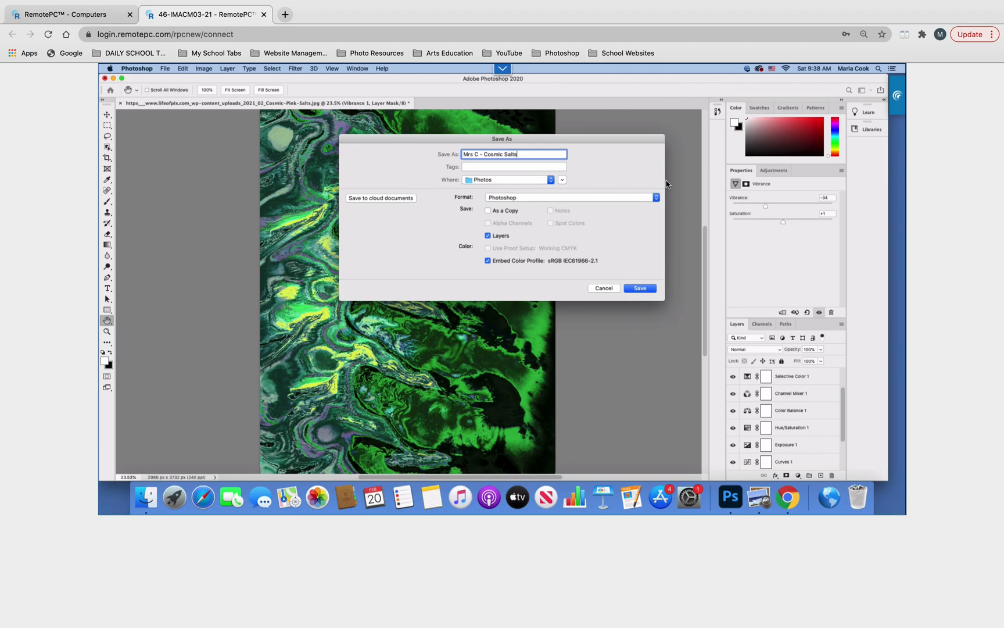
type(" Green")
type("- v1")
Step: Save the document in Photoshop format to the Photoshop folder inside PAMC, keeping Maximize Compatibility on
left_click(468, 185)
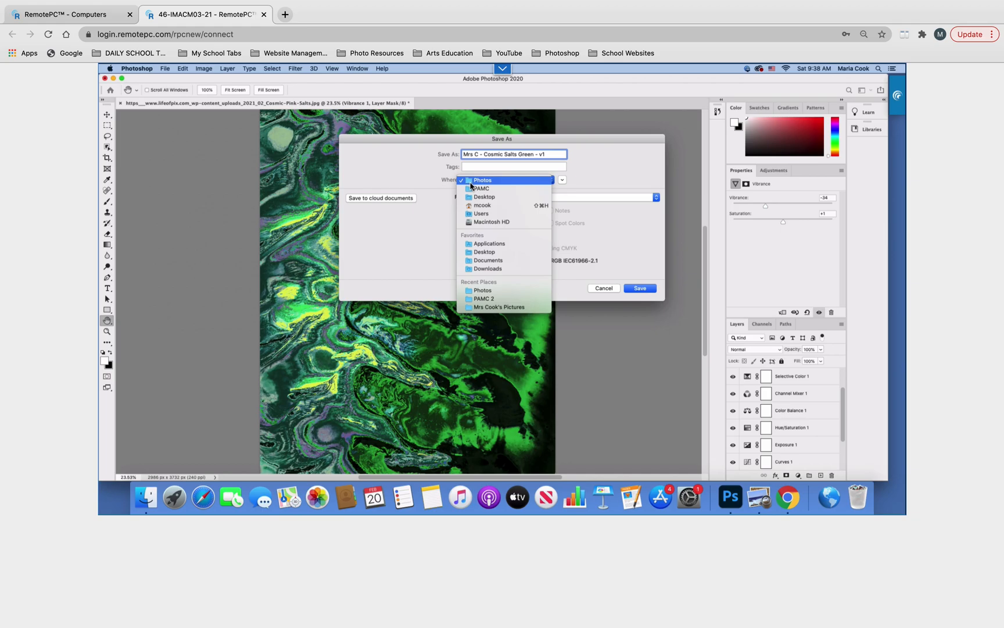
left_click(479, 189)
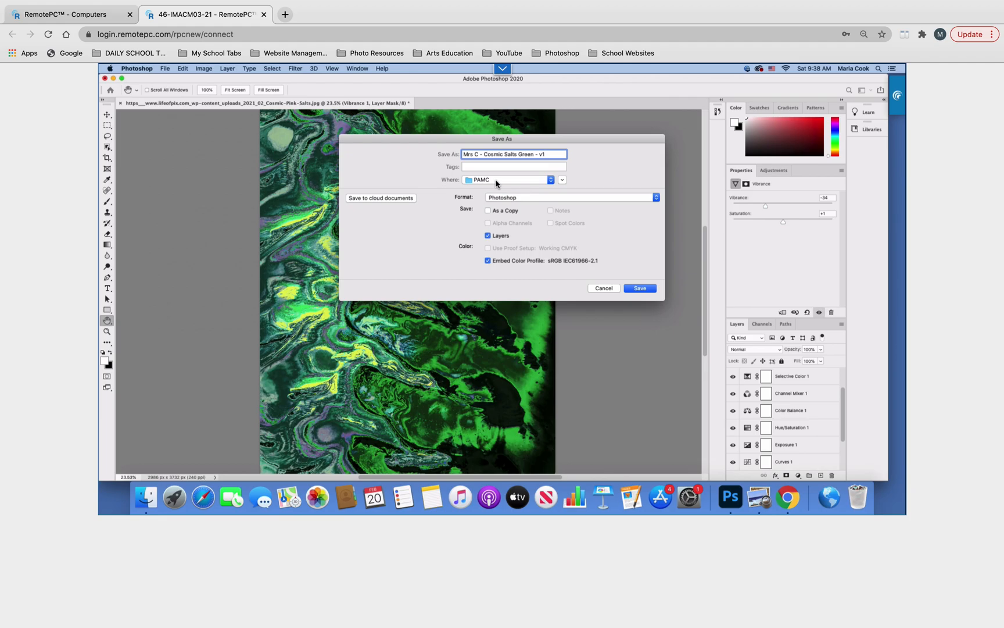
left_click(497, 183)
left_click(563, 184)
left_click(563, 184)
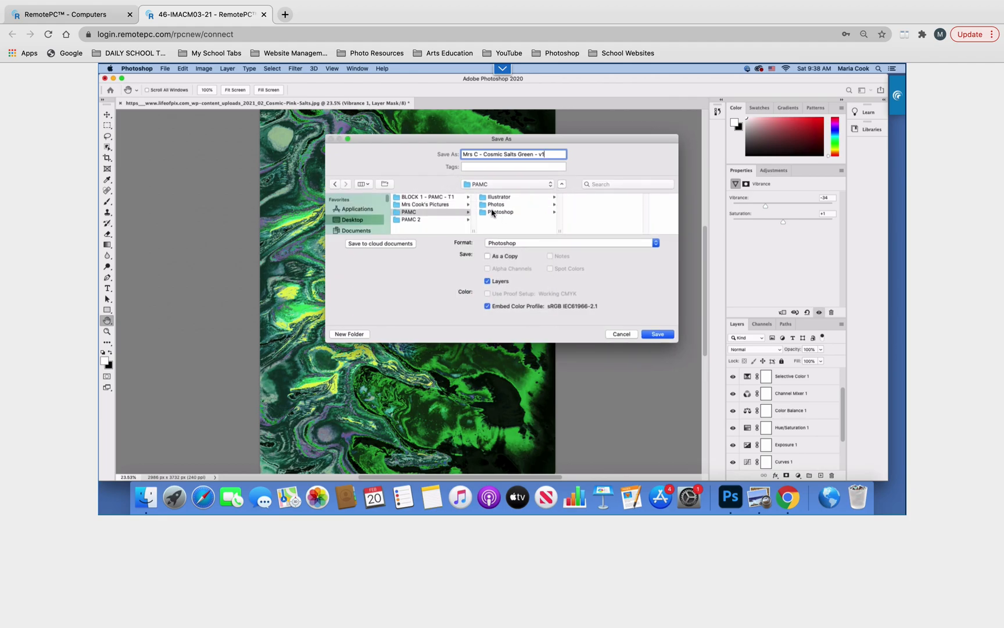
left_click(496, 213)
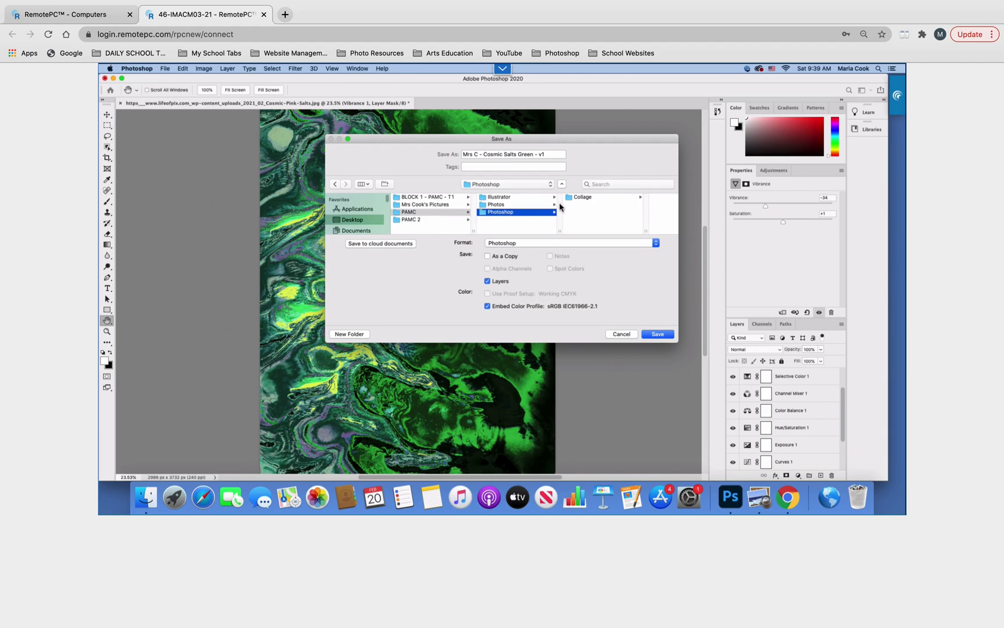
left_click(656, 336)
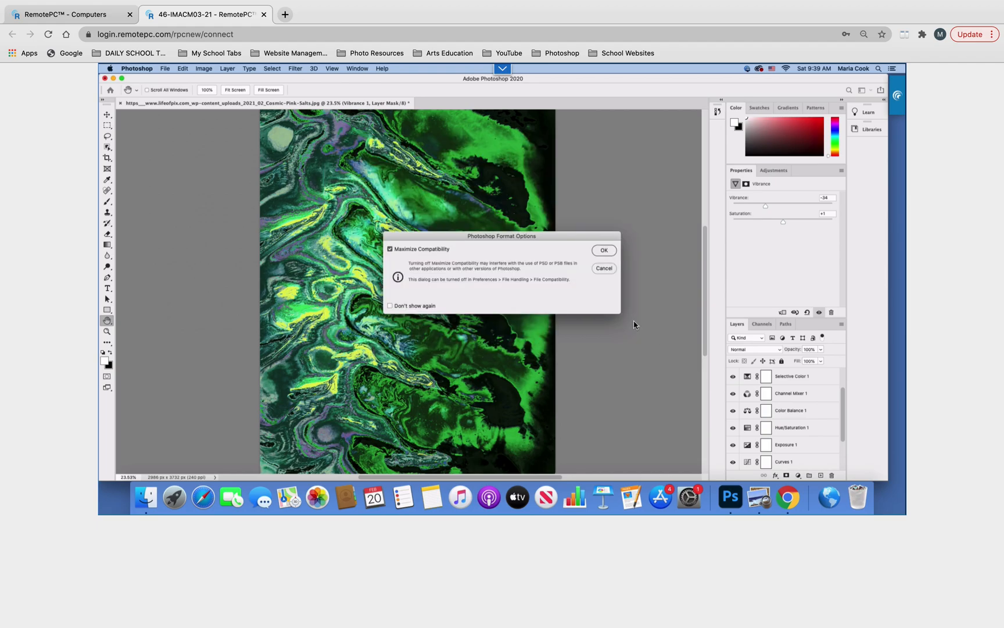
left_click(605, 250)
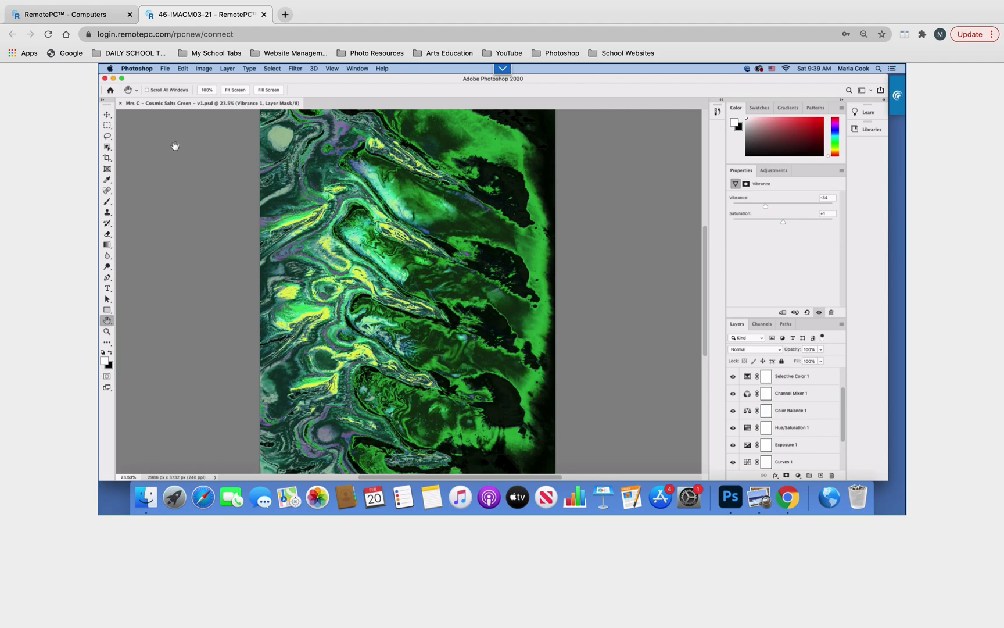
Step: Save a JPEG copy of the artwork in the same Photoshop folder at quality 12 (Maximum) with the Baseline (Standard) format
left_click(165, 69)
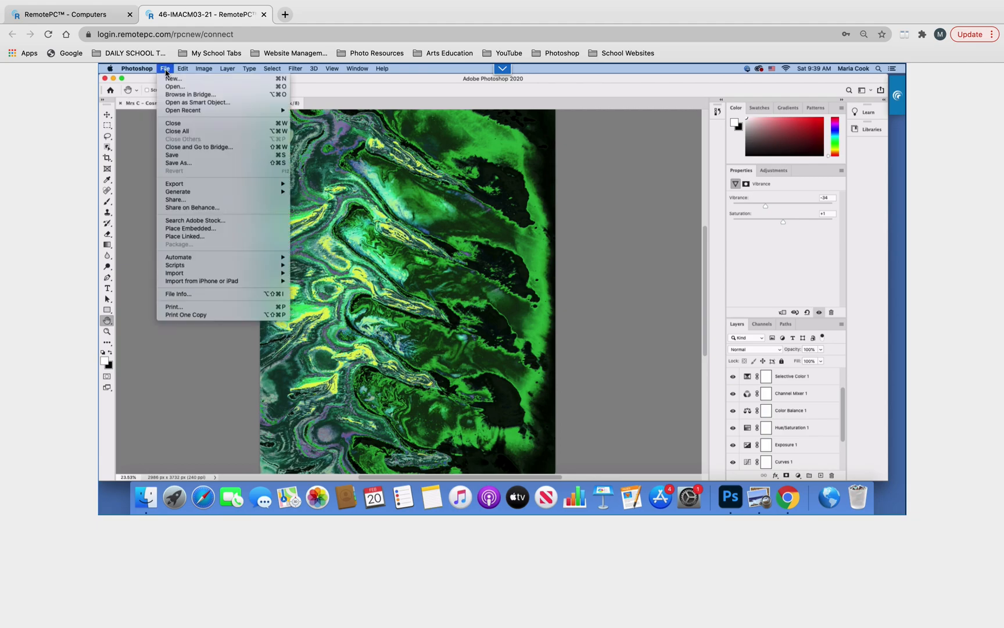
left_click(174, 166)
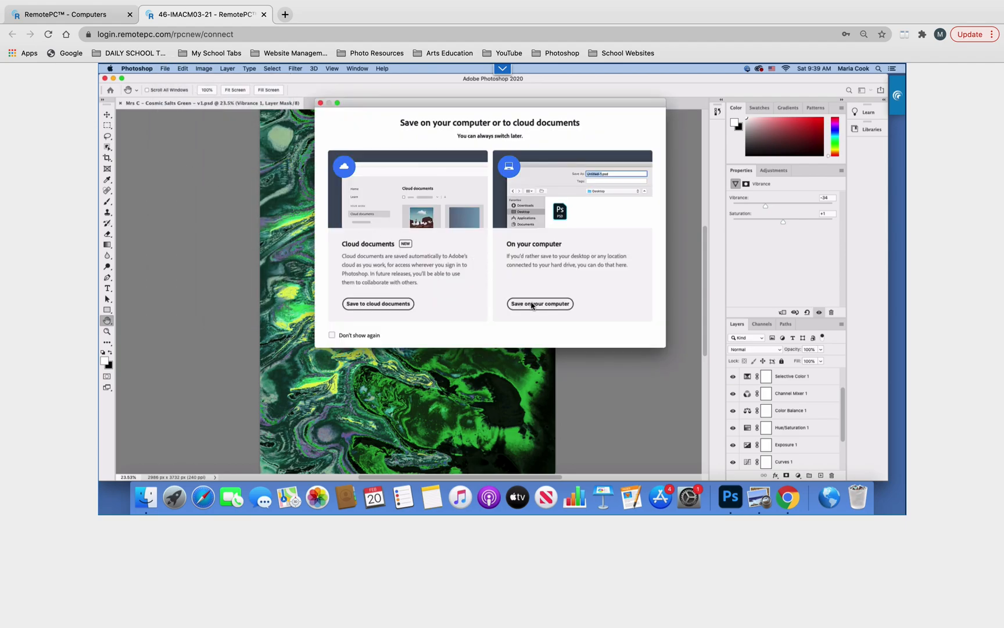
left_click(531, 304)
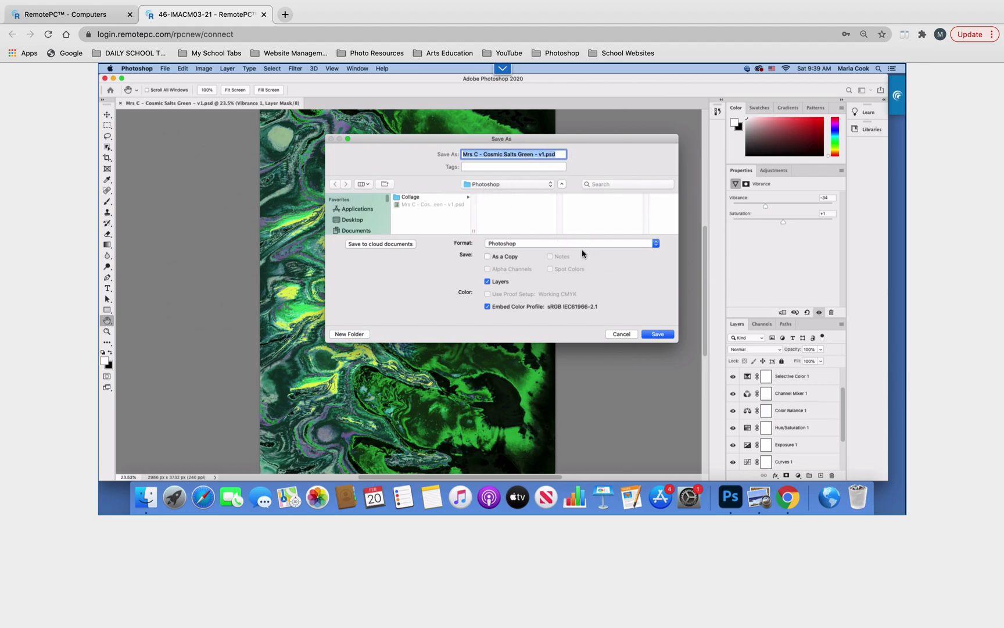
left_click(656, 244)
left_click(654, 243)
left_click(655, 244)
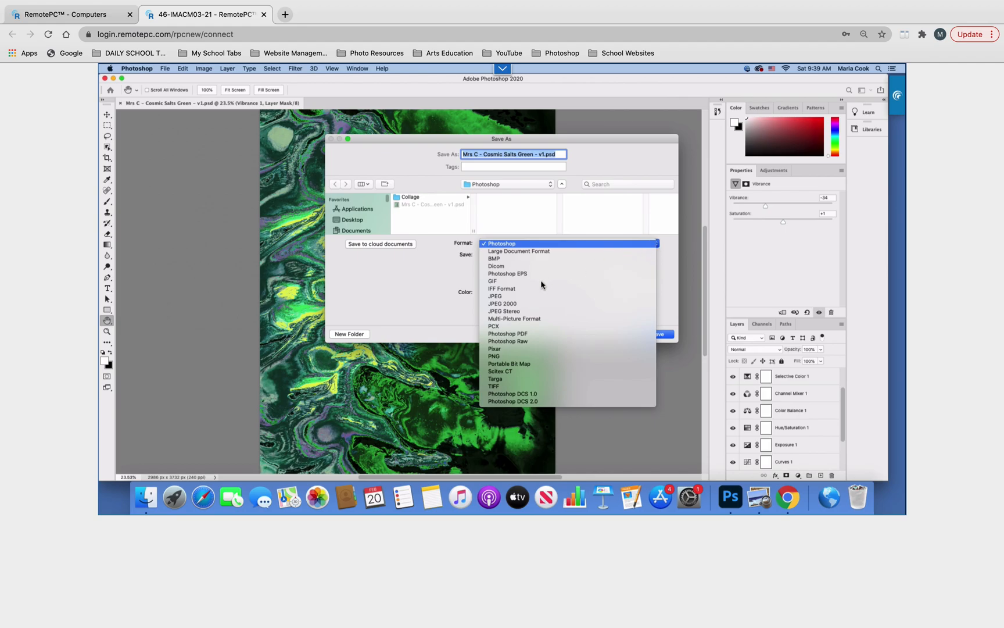
left_click(502, 297)
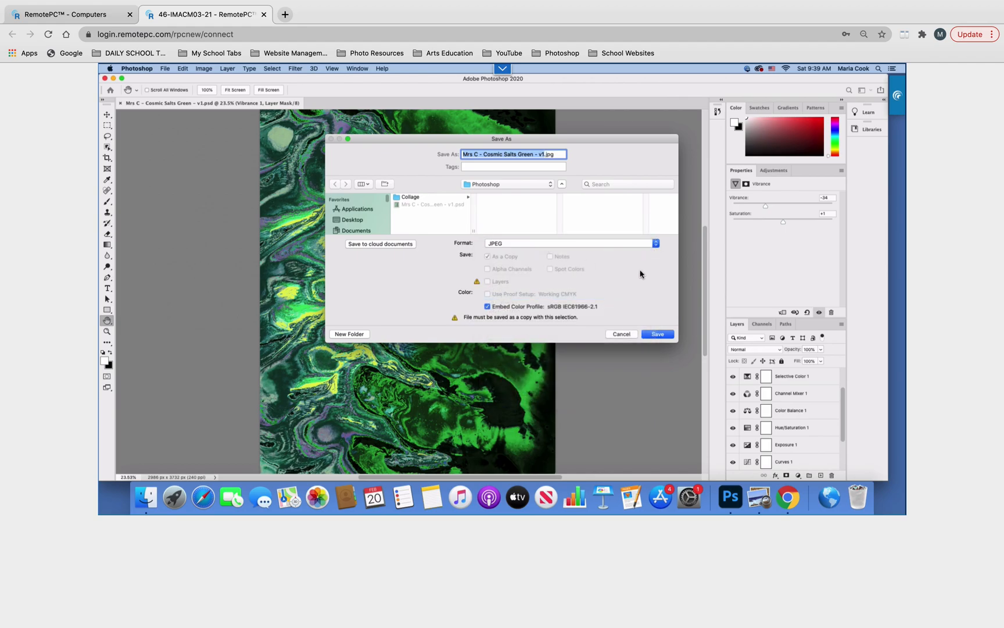
left_click(660, 337)
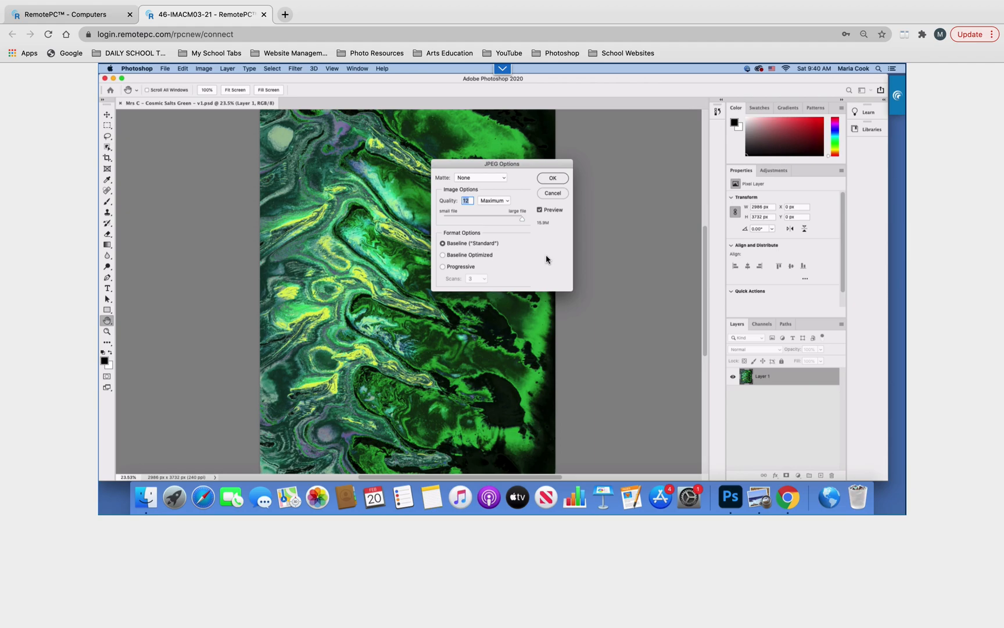
left_click(553, 178)
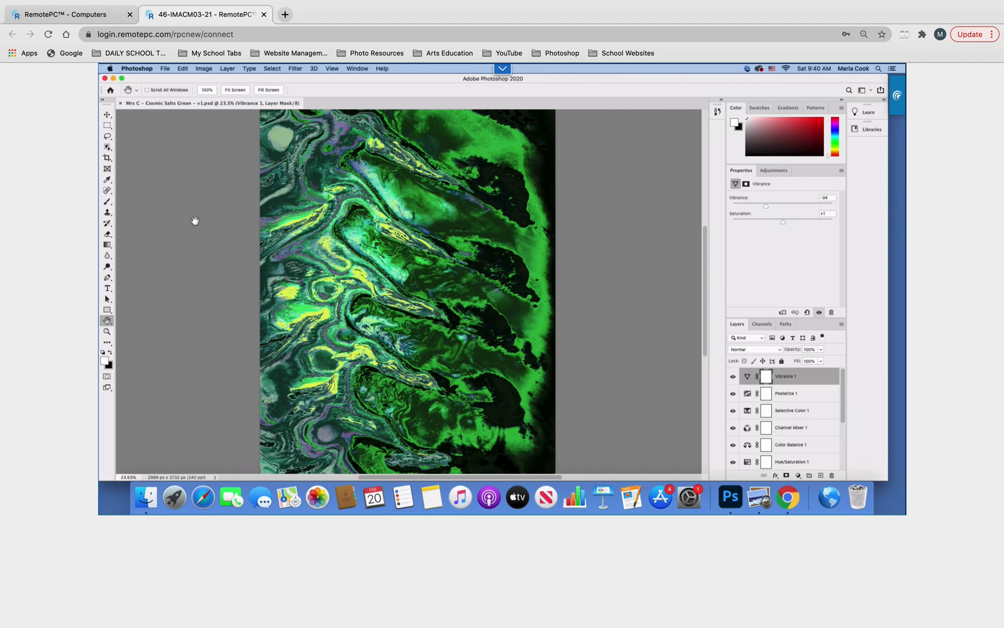
Step: Close the Photoshop window, switch to Safari, and open the Classwork page of the PAMC 2 class in Google Classroom
left_click(105, 78)
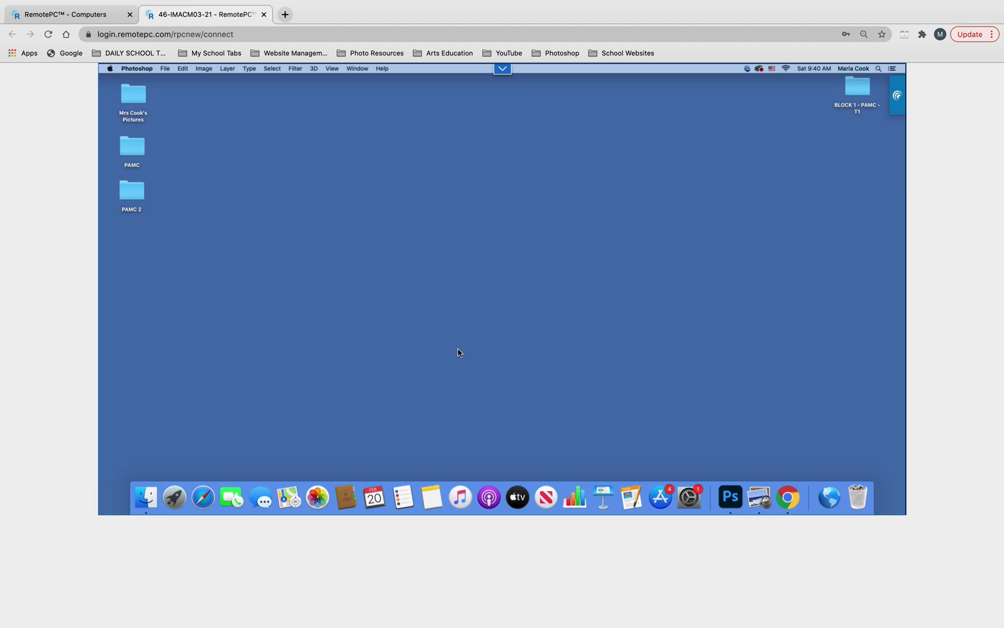
left_click(204, 496)
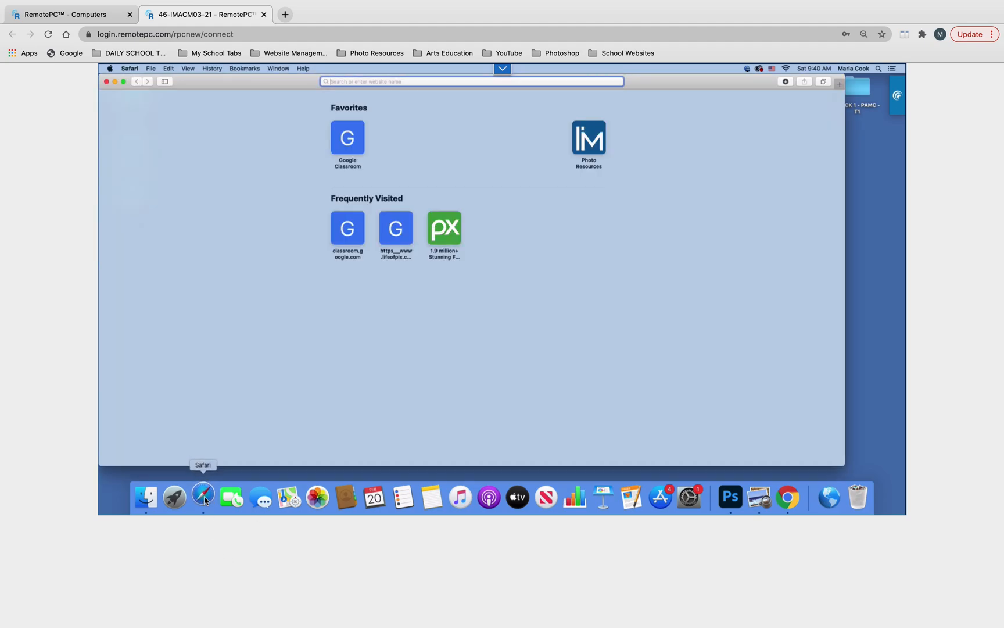
left_click(352, 145)
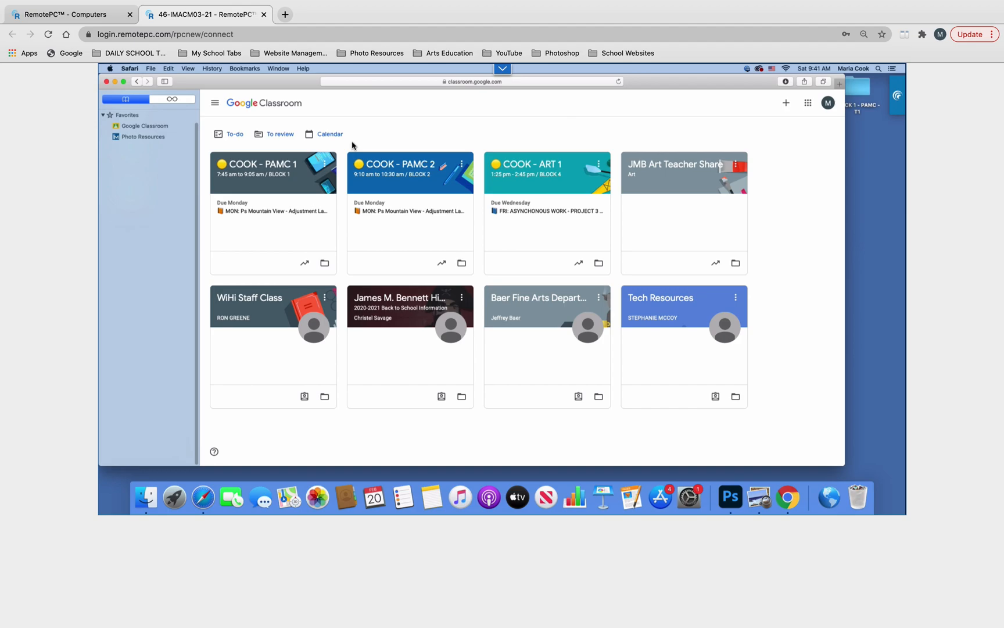
left_click(402, 174)
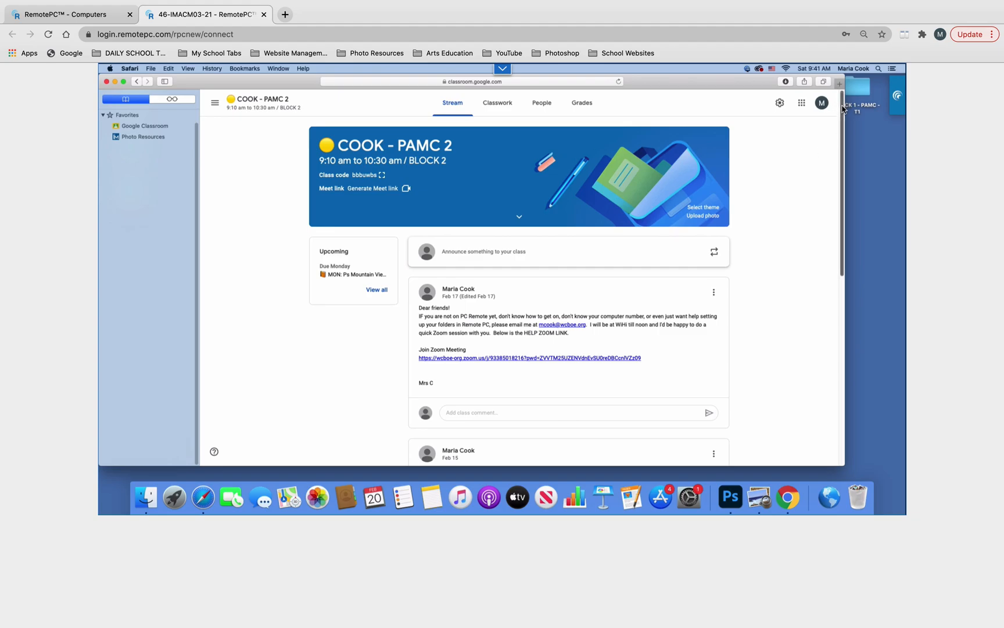
left_click(498, 103)
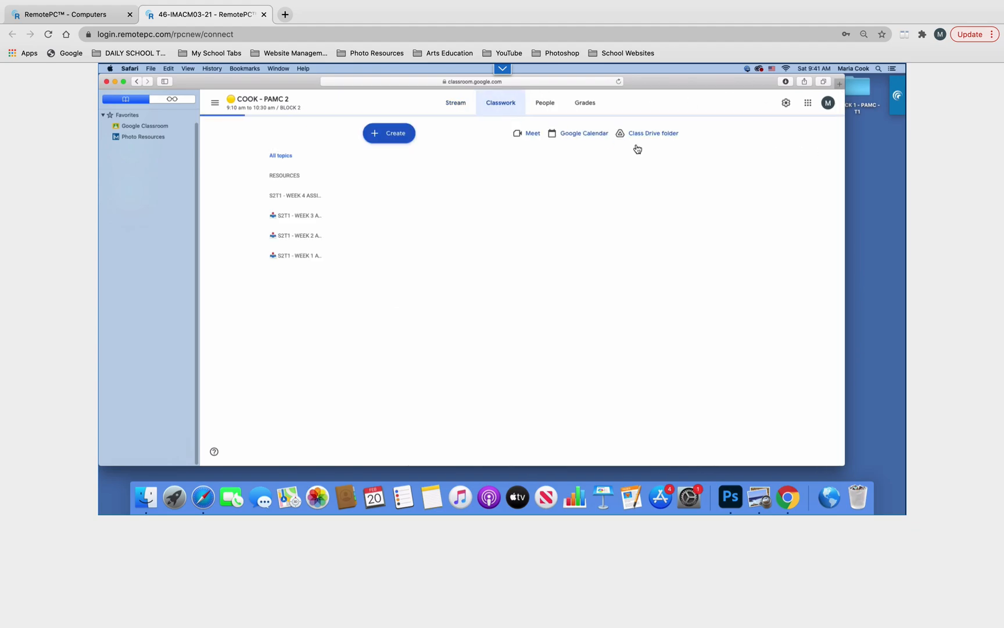
Step: Open the "THURS: Practice with Adjustments" assignment from the Week 3 topic for editing
left_click_drag(845, 148, 847, 232)
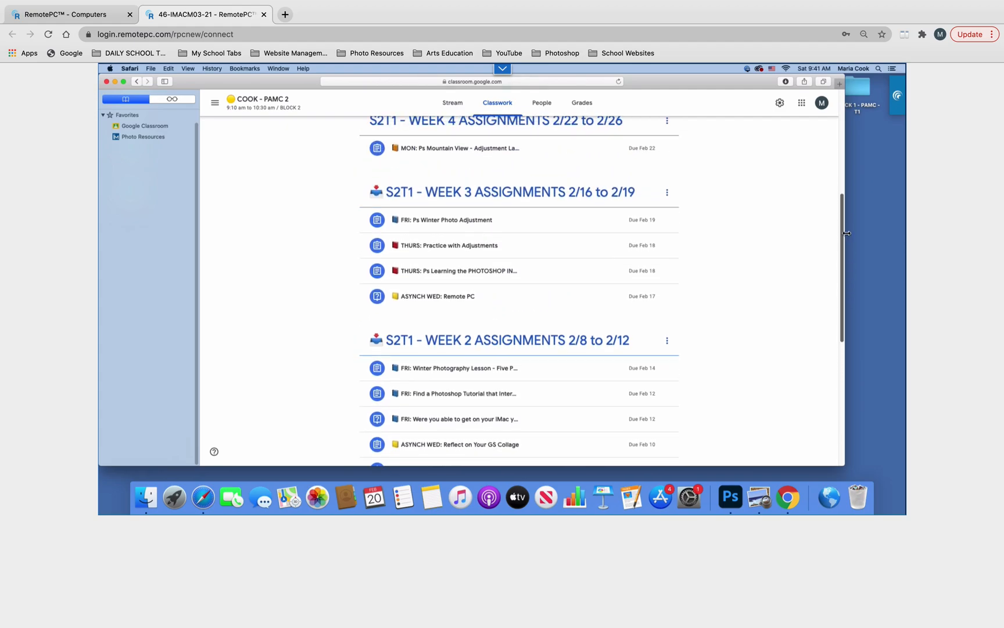
left_click(457, 249)
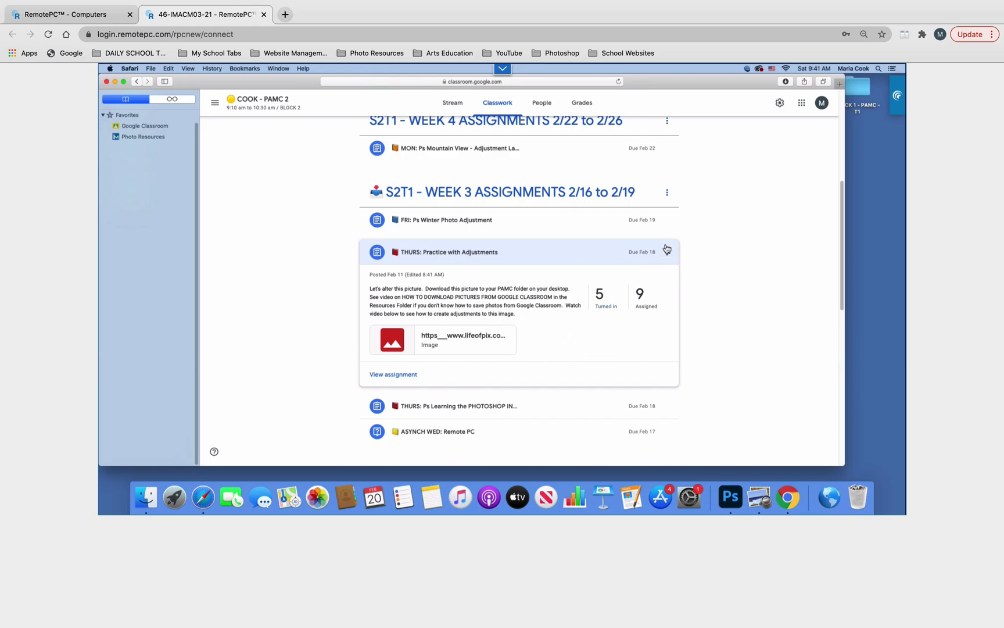
left_click(668, 252)
left_click(635, 271)
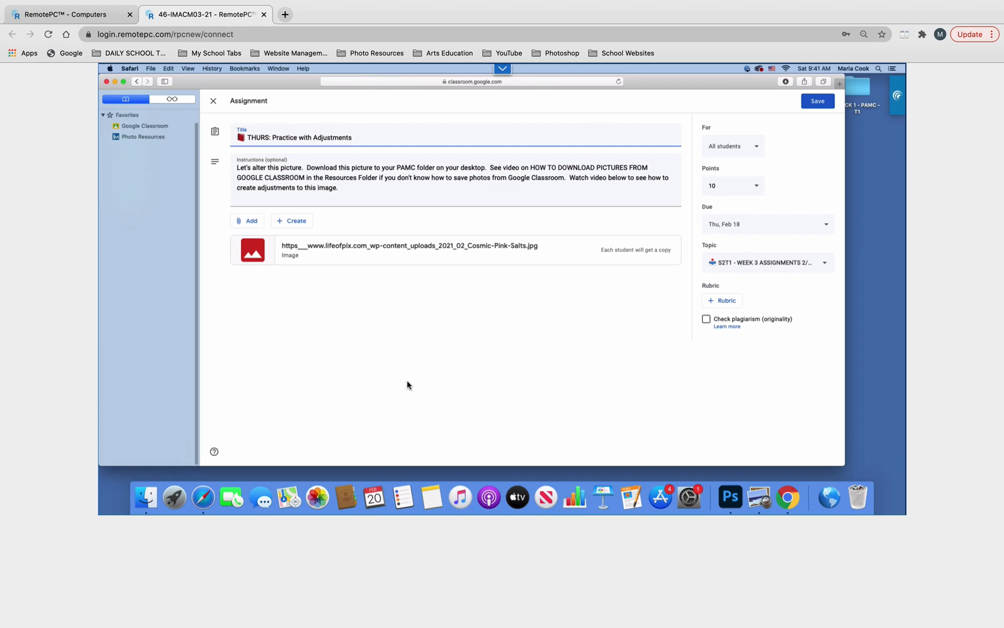
Step: Attach "Cosmic Salts Green - v1.jpg" from the desktop's PAMC > Photoshop folder to the assignment and save the assignment
left_click(250, 224)
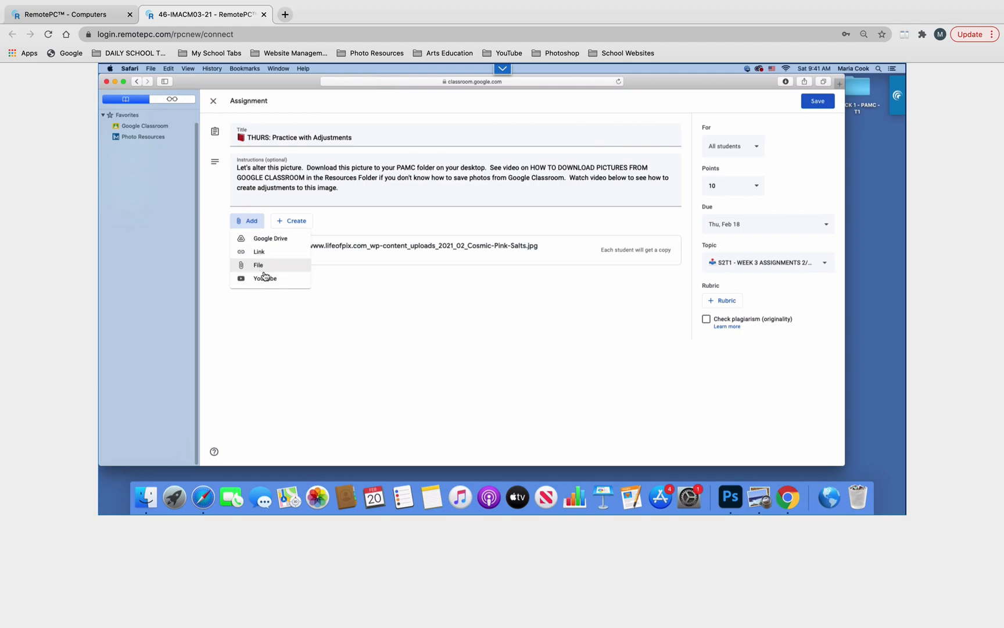
left_click(262, 267)
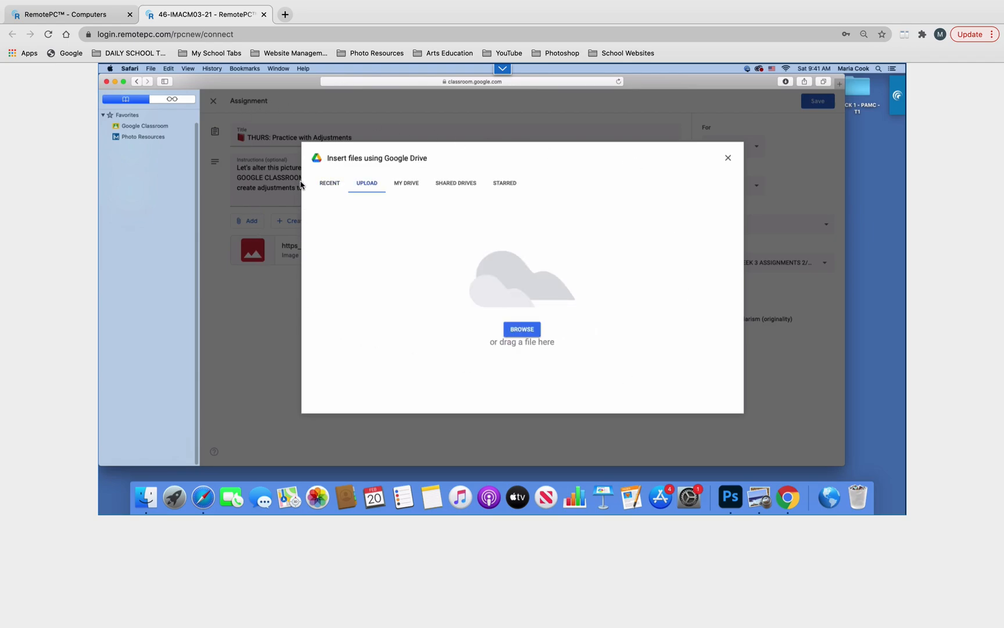
left_click(522, 330)
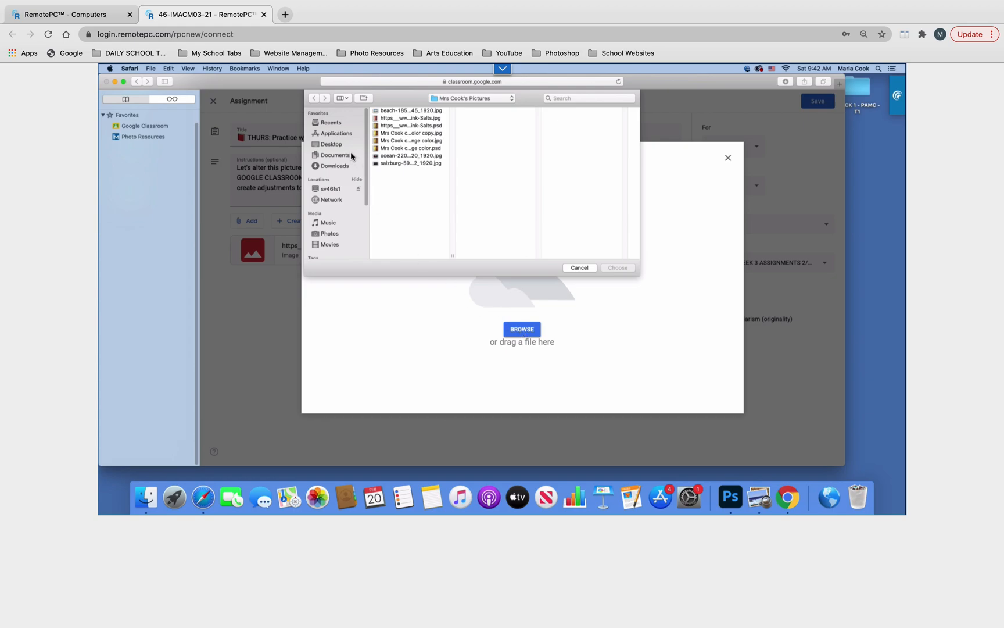
left_click(334, 144)
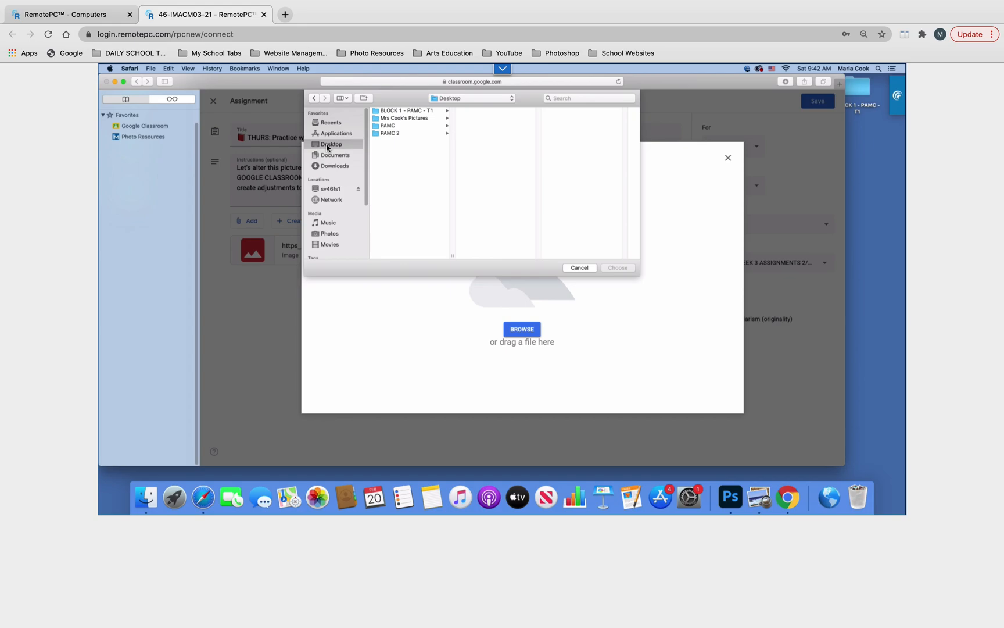
left_click(389, 127)
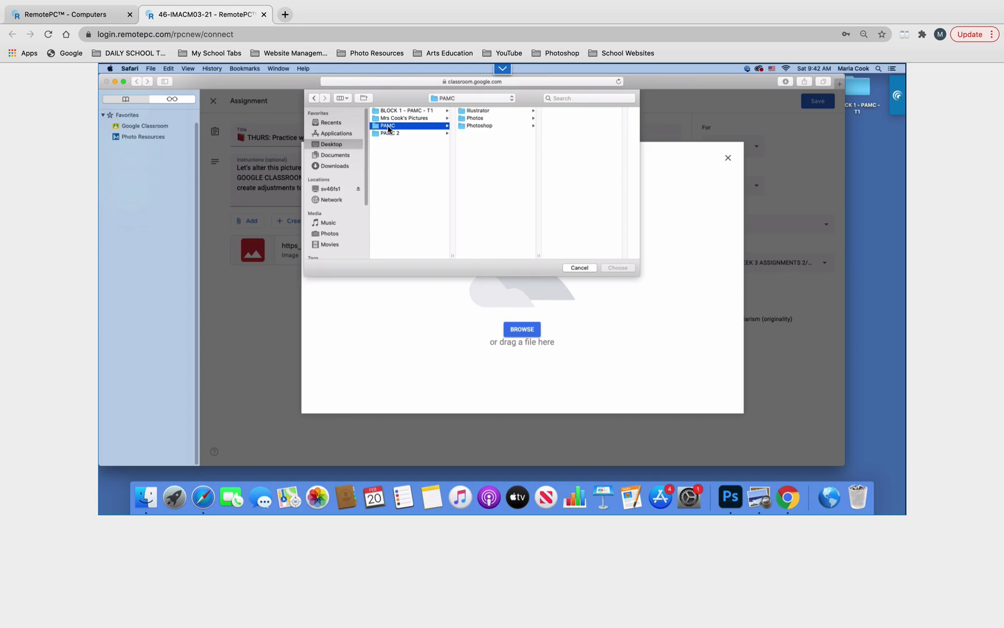
left_click(490, 128)
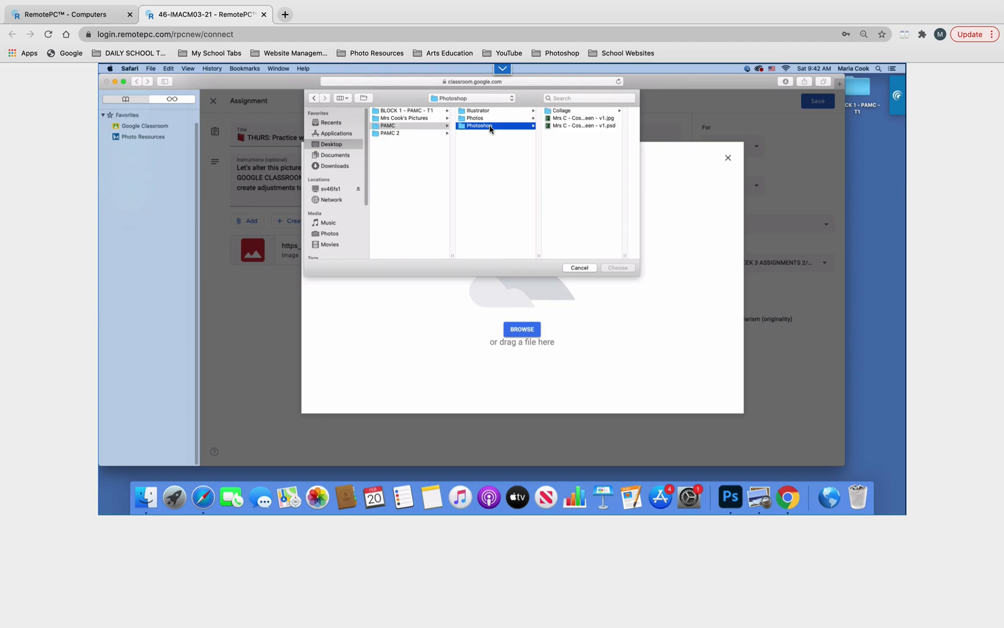
left_click(612, 122)
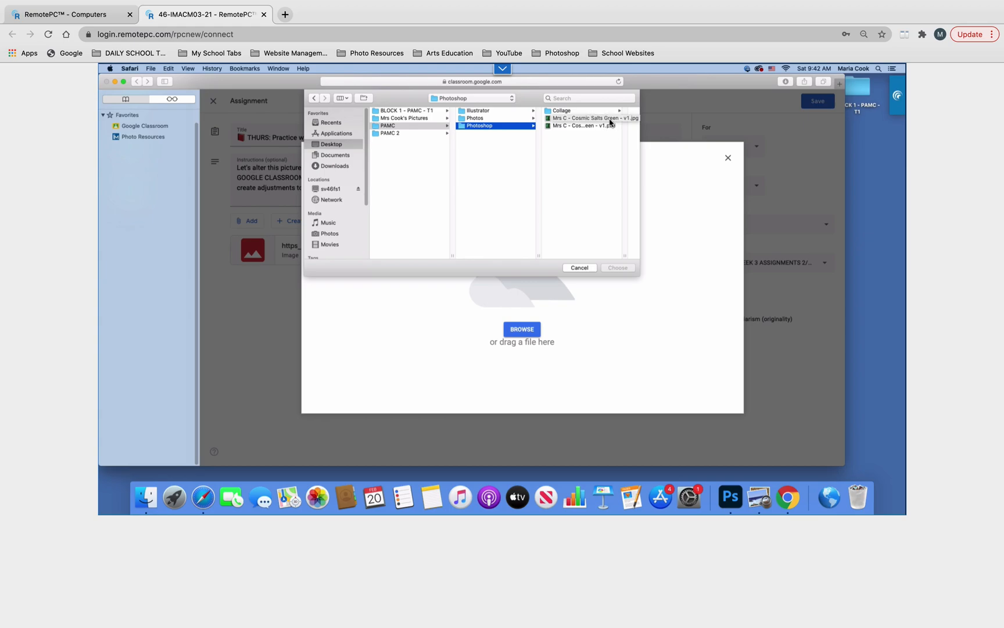
left_click(605, 119)
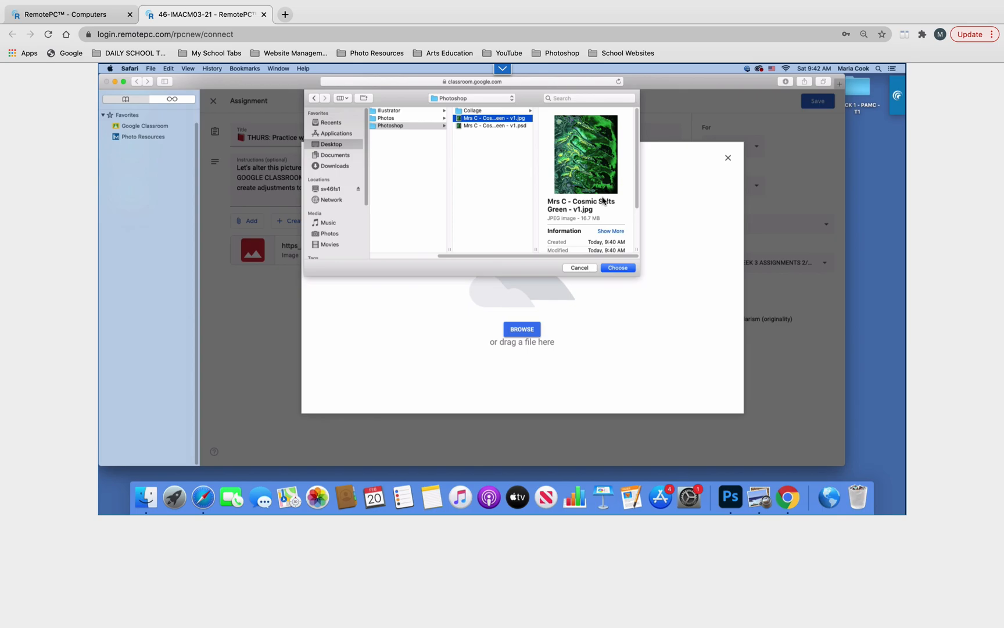
left_click(619, 268)
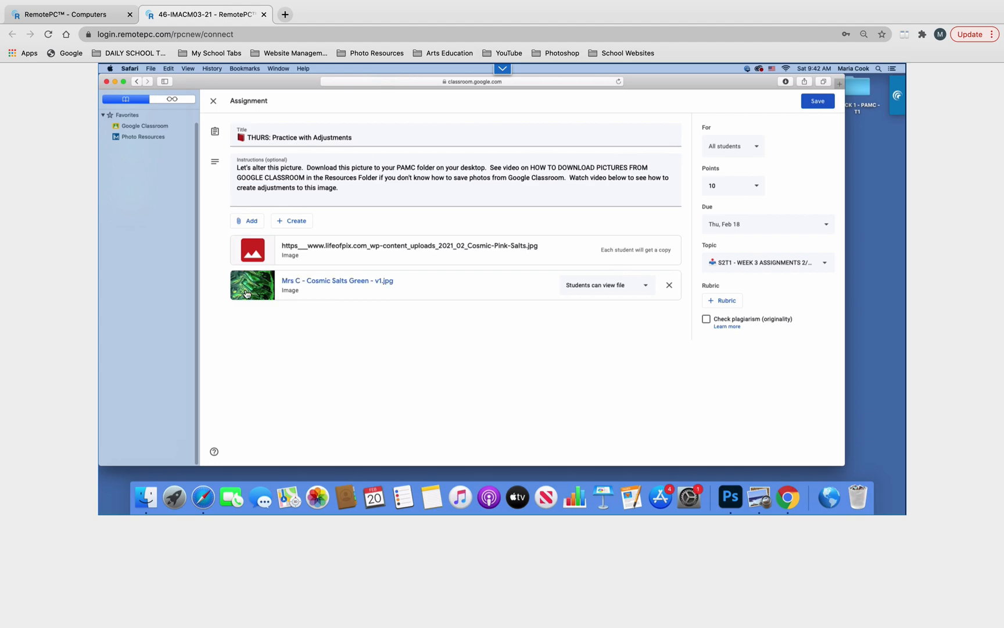
left_click(818, 104)
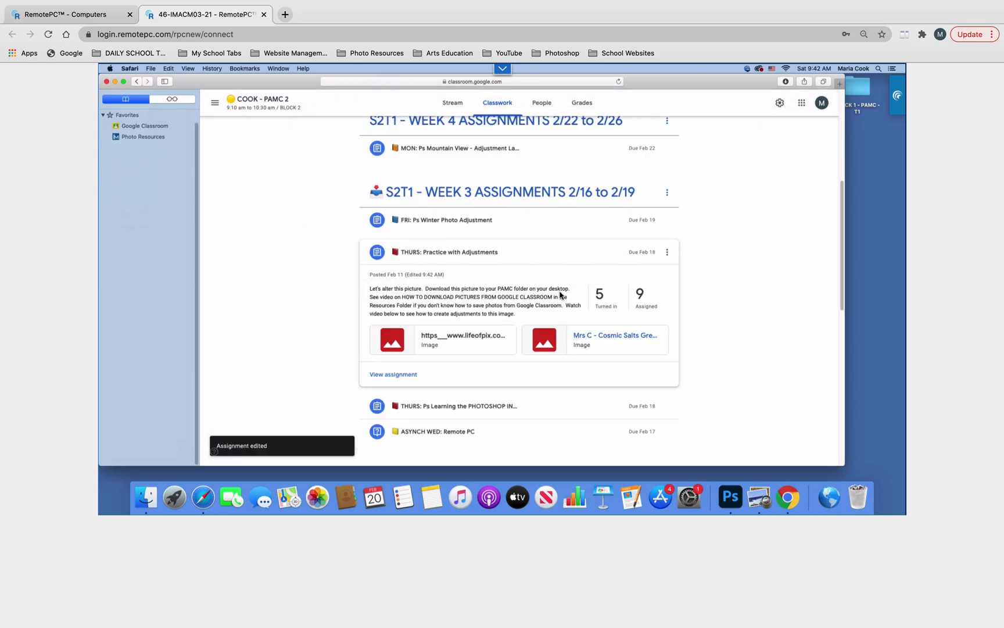
Step: View the attached Cosmic Salts Green image from the assignment in a new window, and close the Safari window
left_click(580, 346)
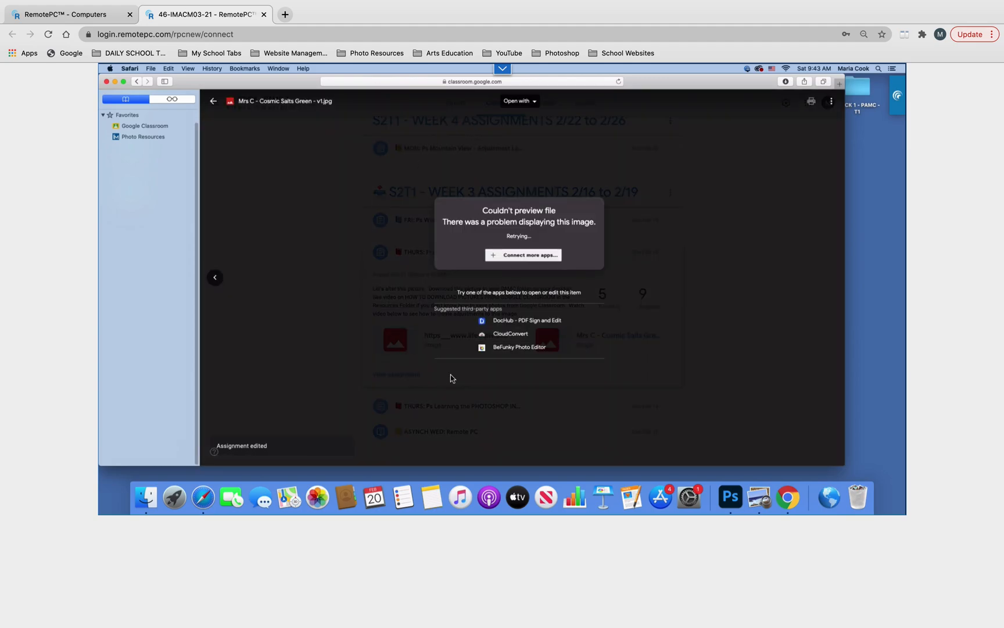
left_click(830, 104)
left_click(791, 146)
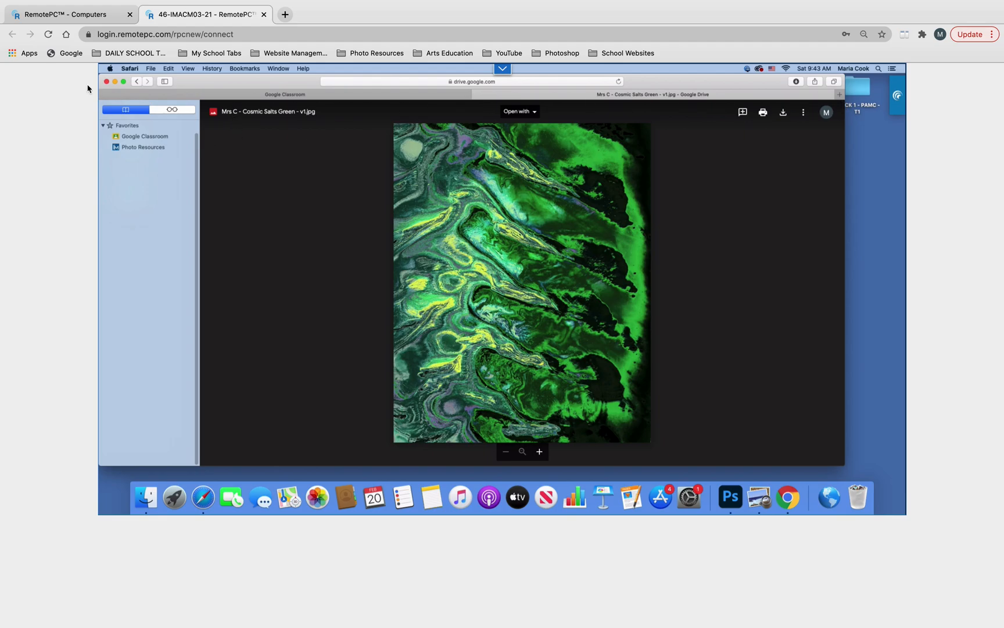
left_click(106, 82)
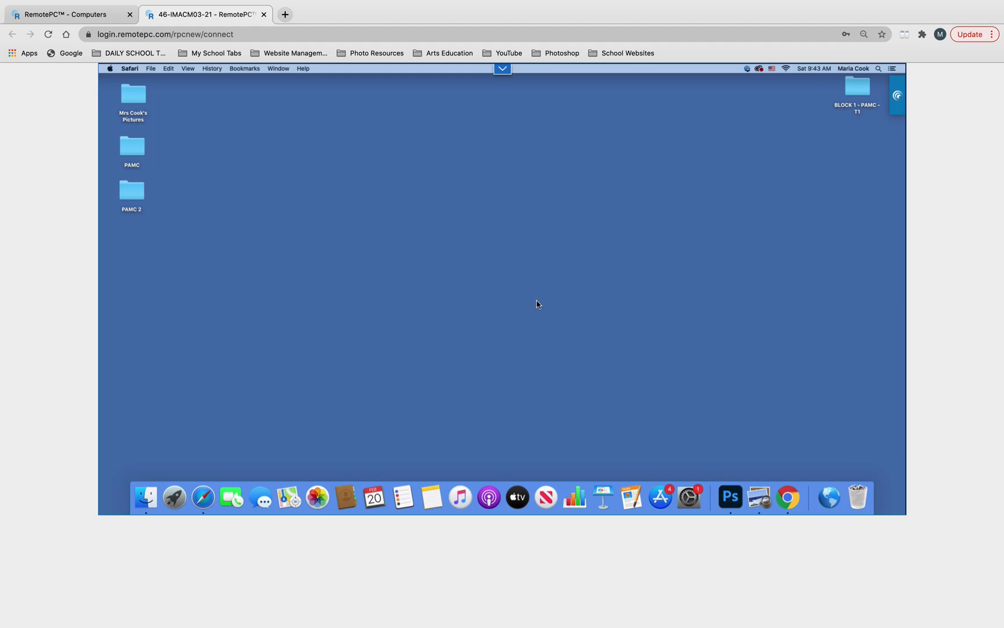
Step: Log out of the remote Mac's user account and close both RemotePC browser tabs
left_click(704, 105)
left_click(110, 68)
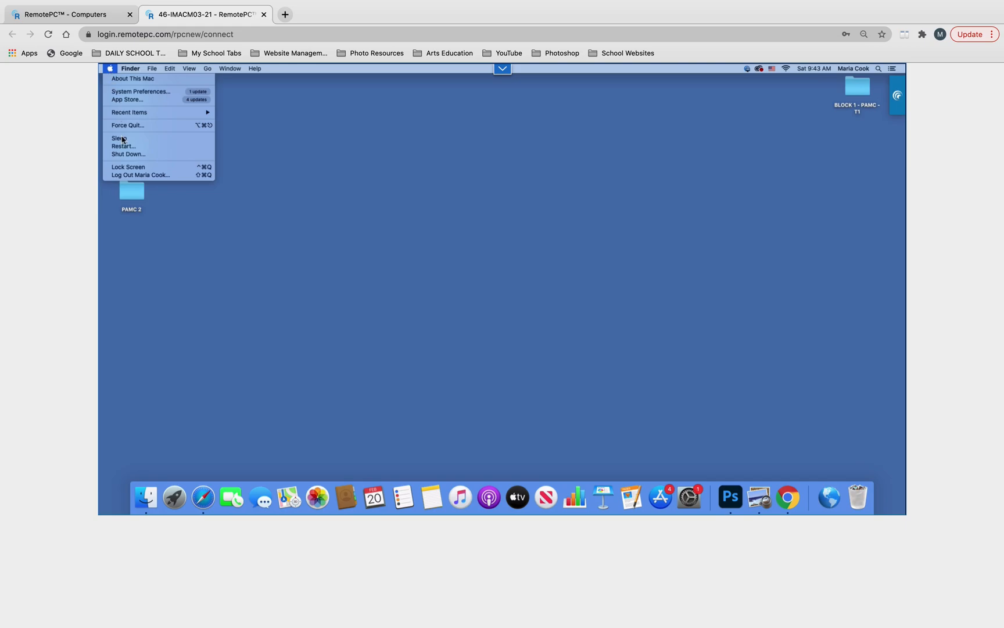
left_click(129, 176)
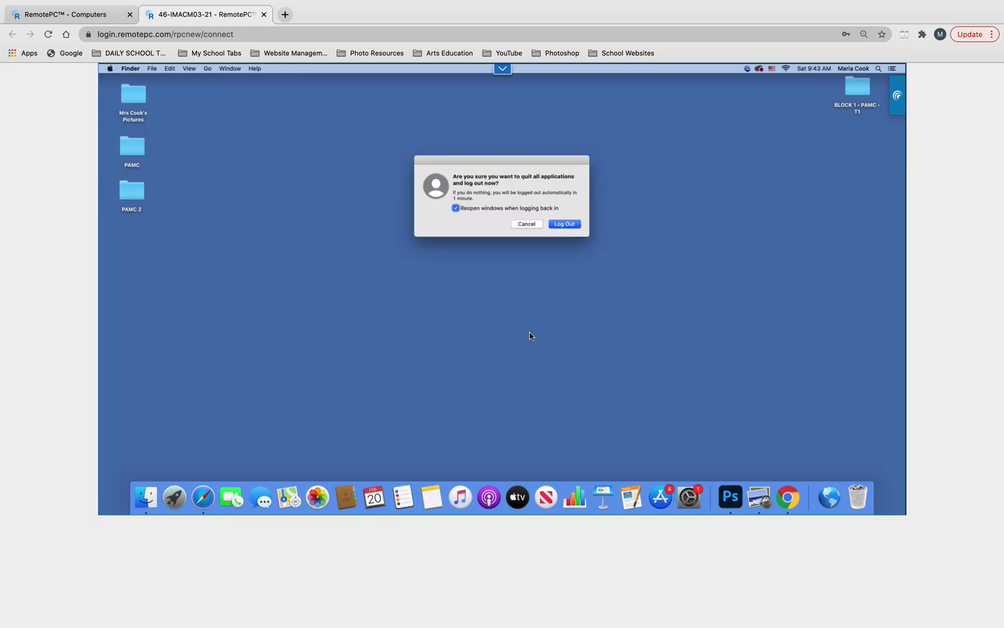
left_click(553, 227)
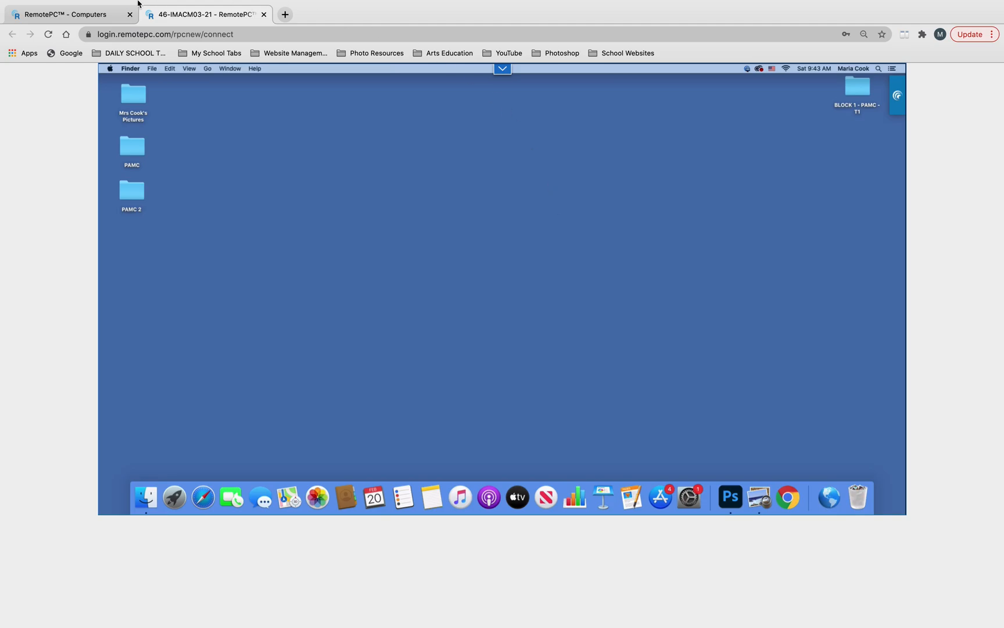
left_click(263, 15)
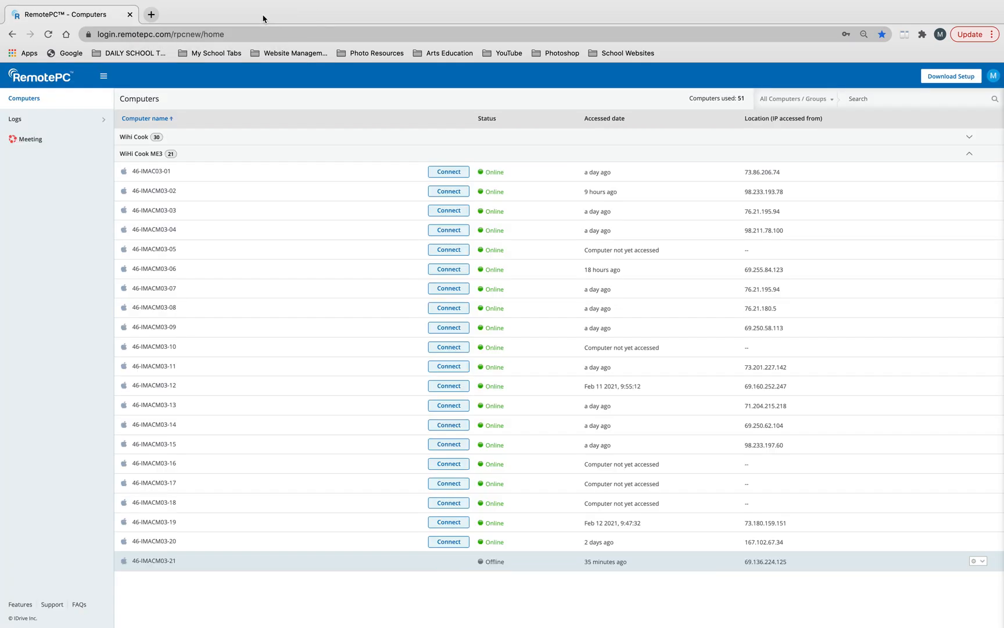
left_click(129, 15)
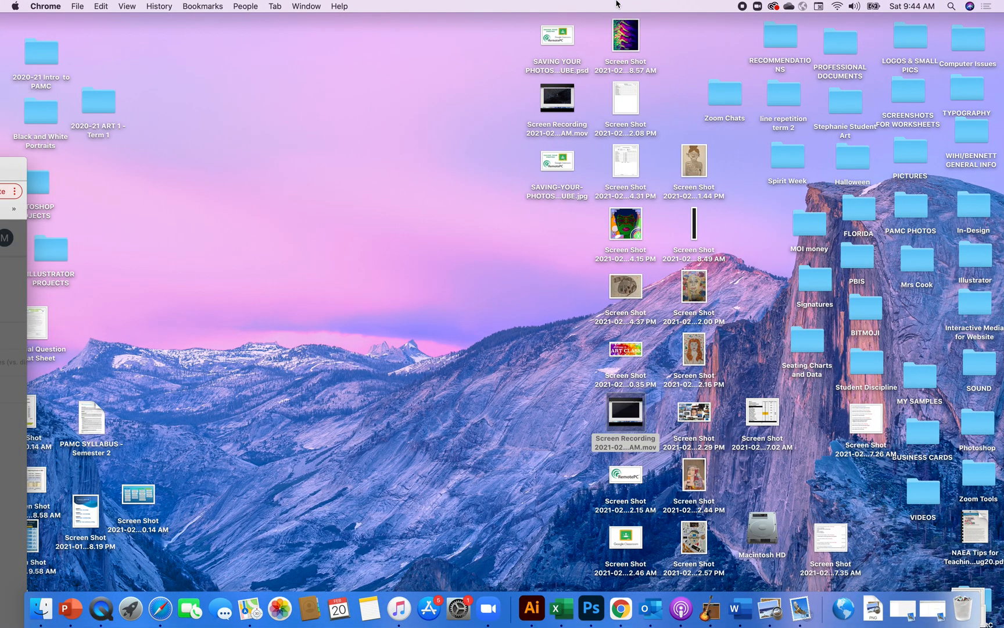